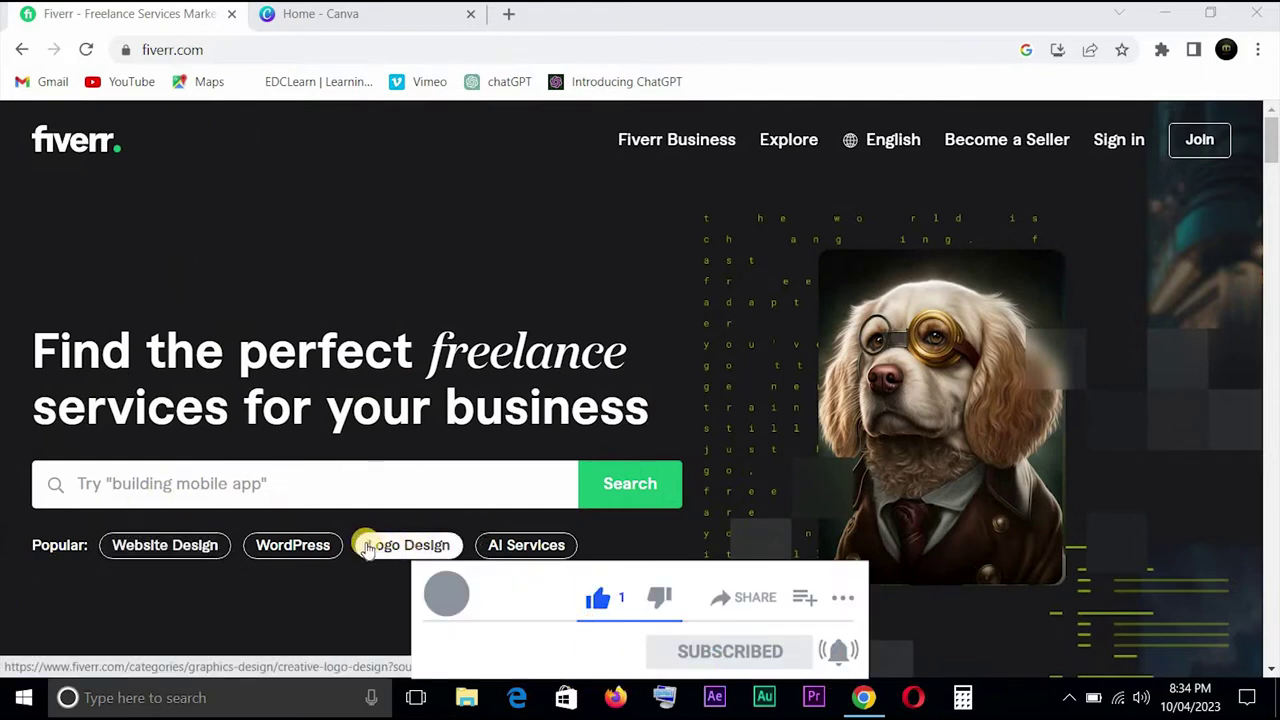
# Step: Browse Fiverr's WordPress services category, then return to the home page
pyautogui.click(281, 547)
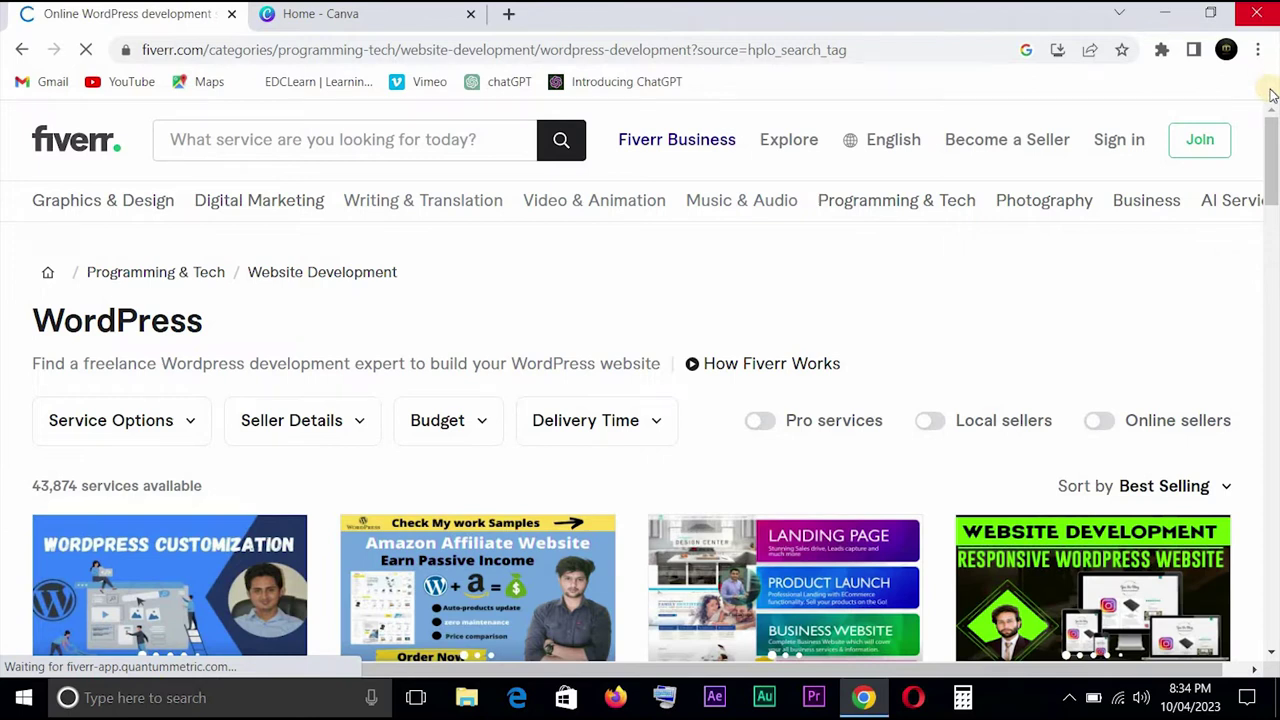
pyautogui.scroll(-3, 813, 305)
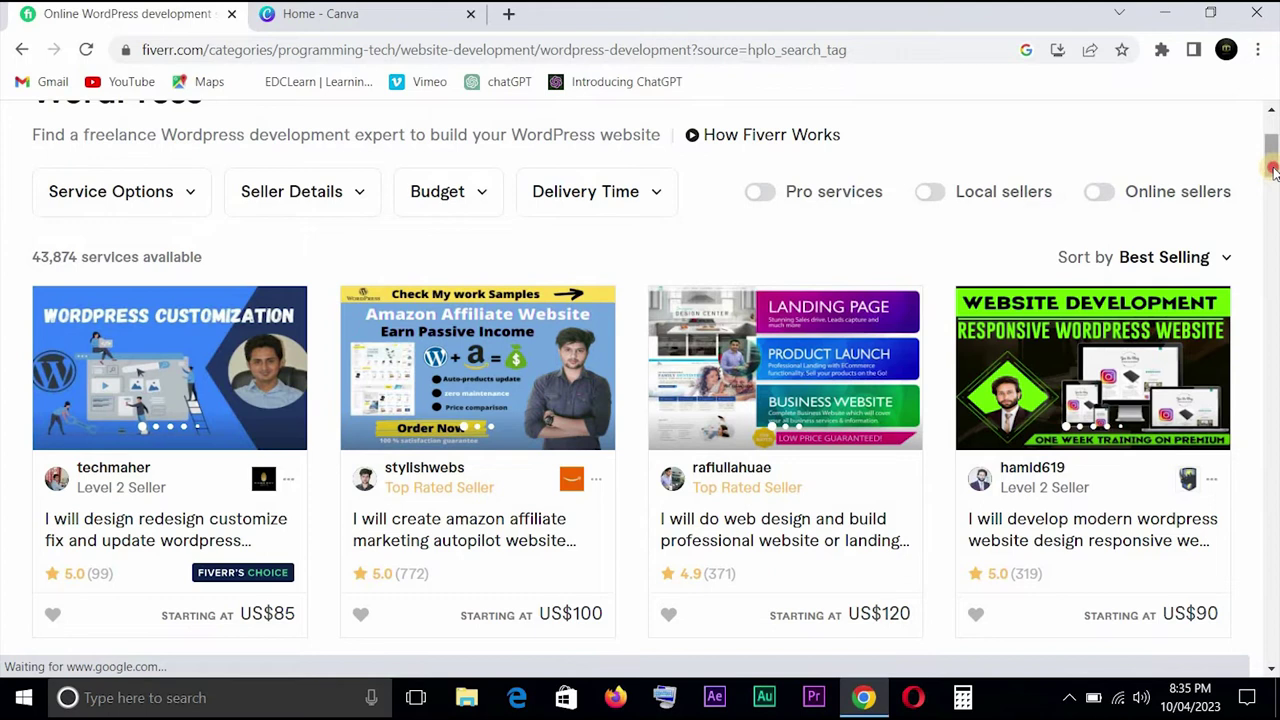
pyautogui.moveTo(1273, 172); pyautogui.dragTo(1272, 232)
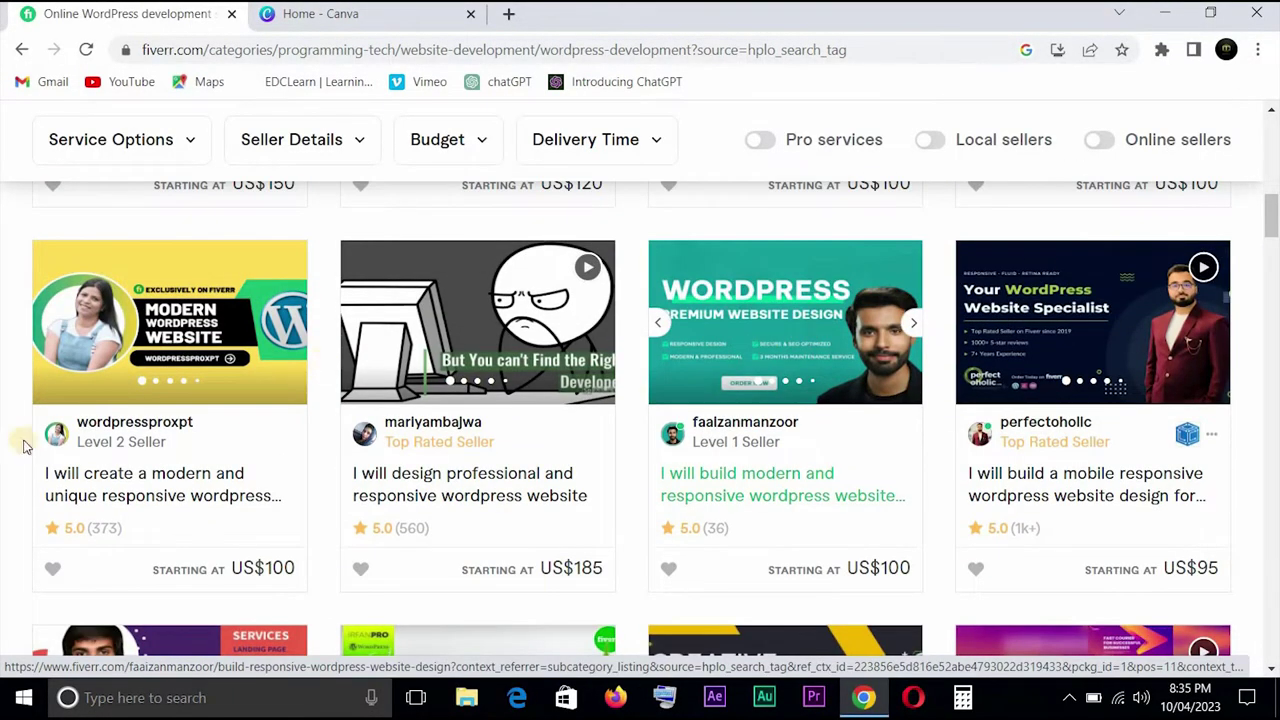
pyautogui.click(22, 49)
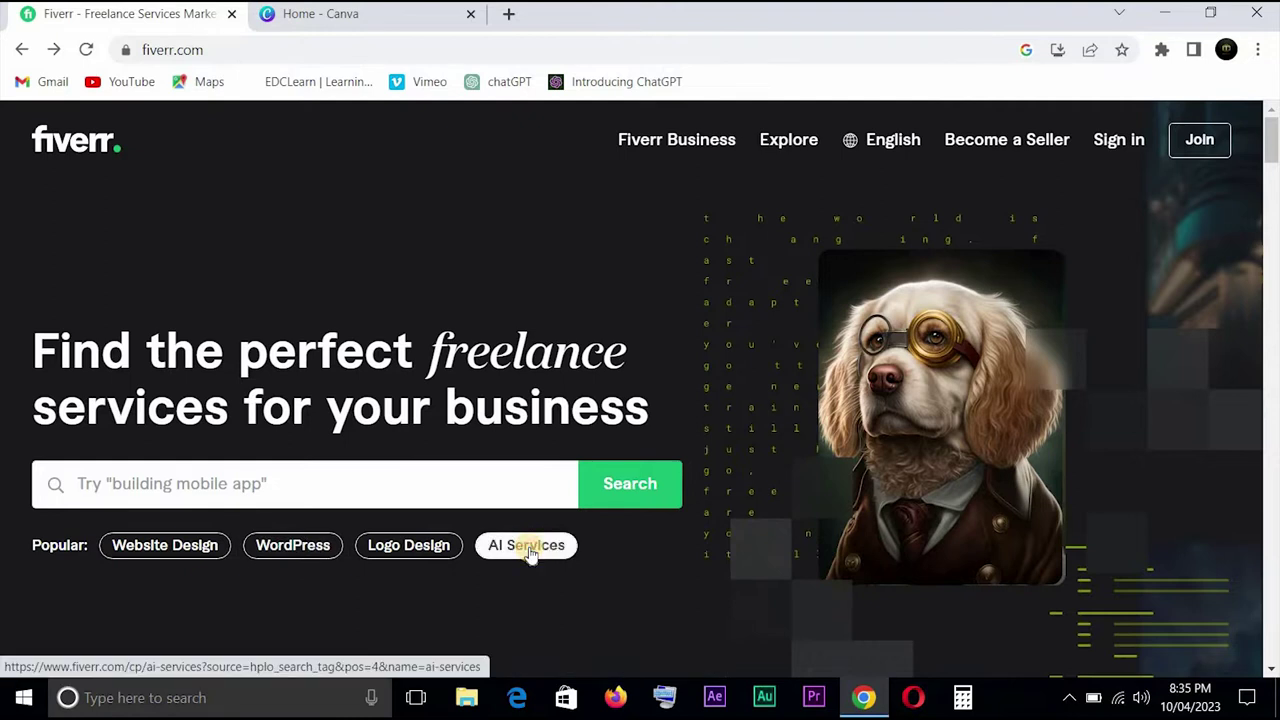
# Step: Look through the AI Services category page, then go back home
pyautogui.click(527, 546)
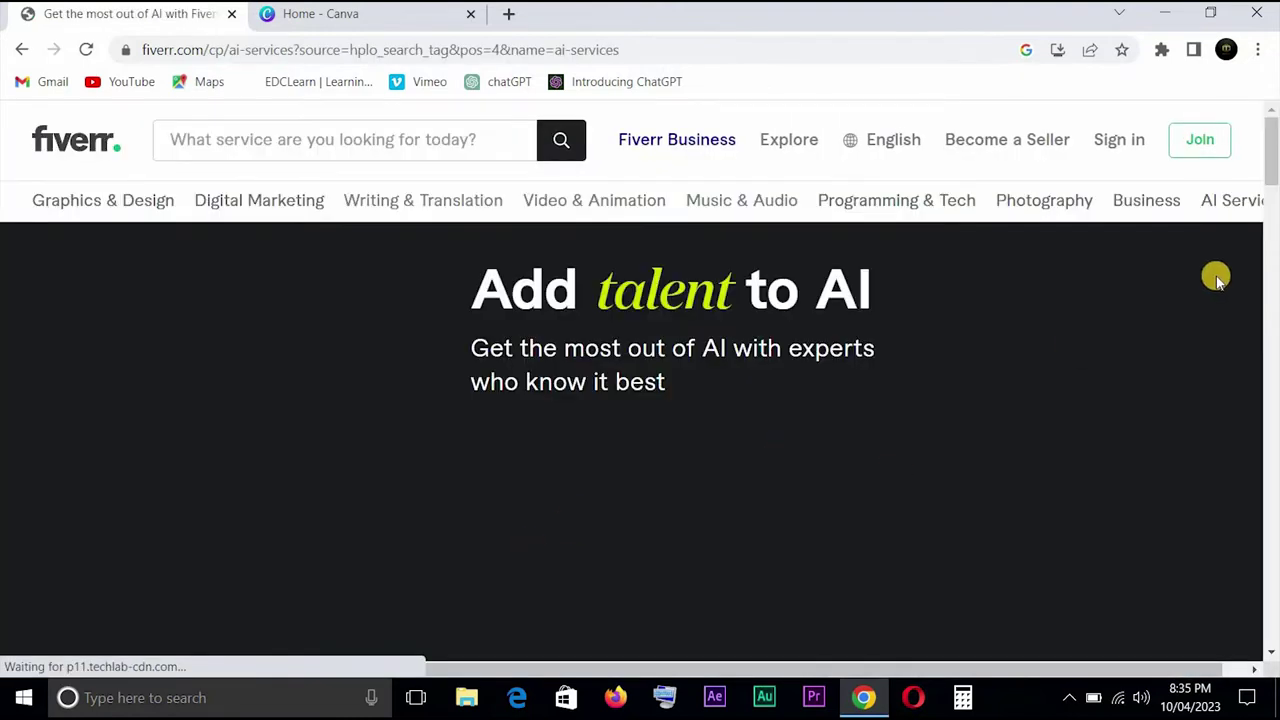
pyautogui.click(1270, 250)
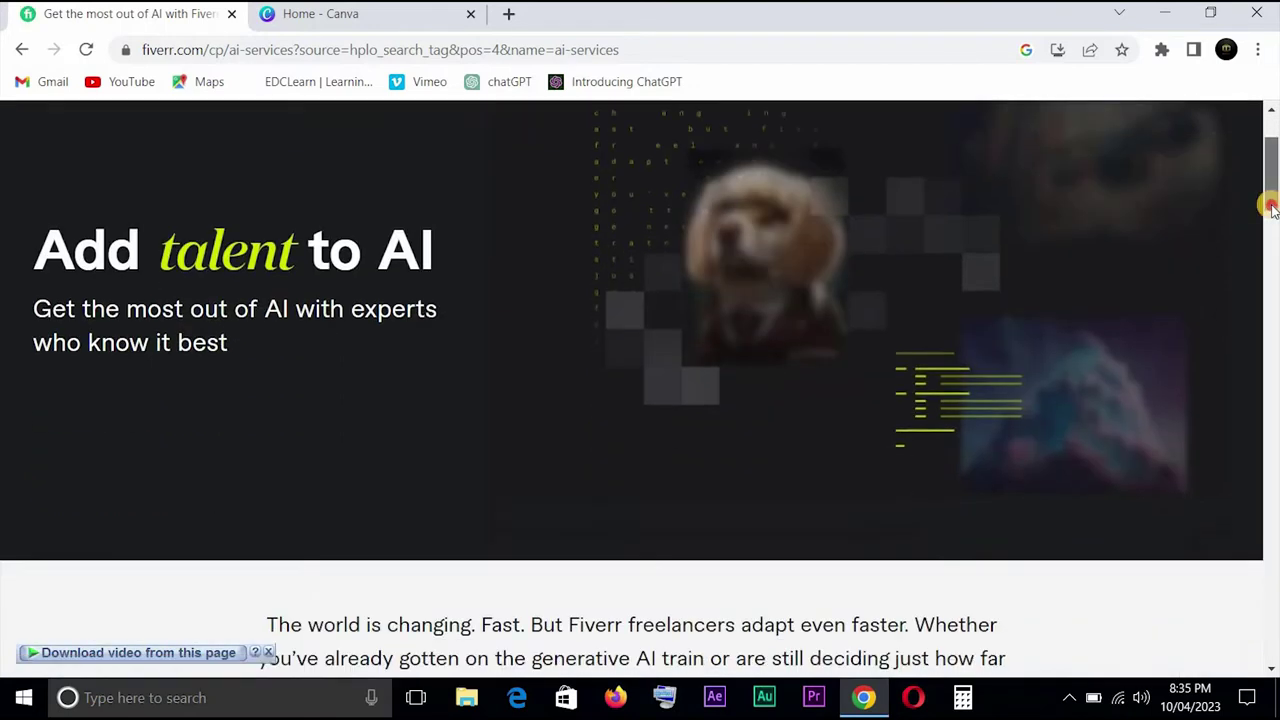
pyautogui.moveTo(1270, 255); pyautogui.dragTo(393, 112)
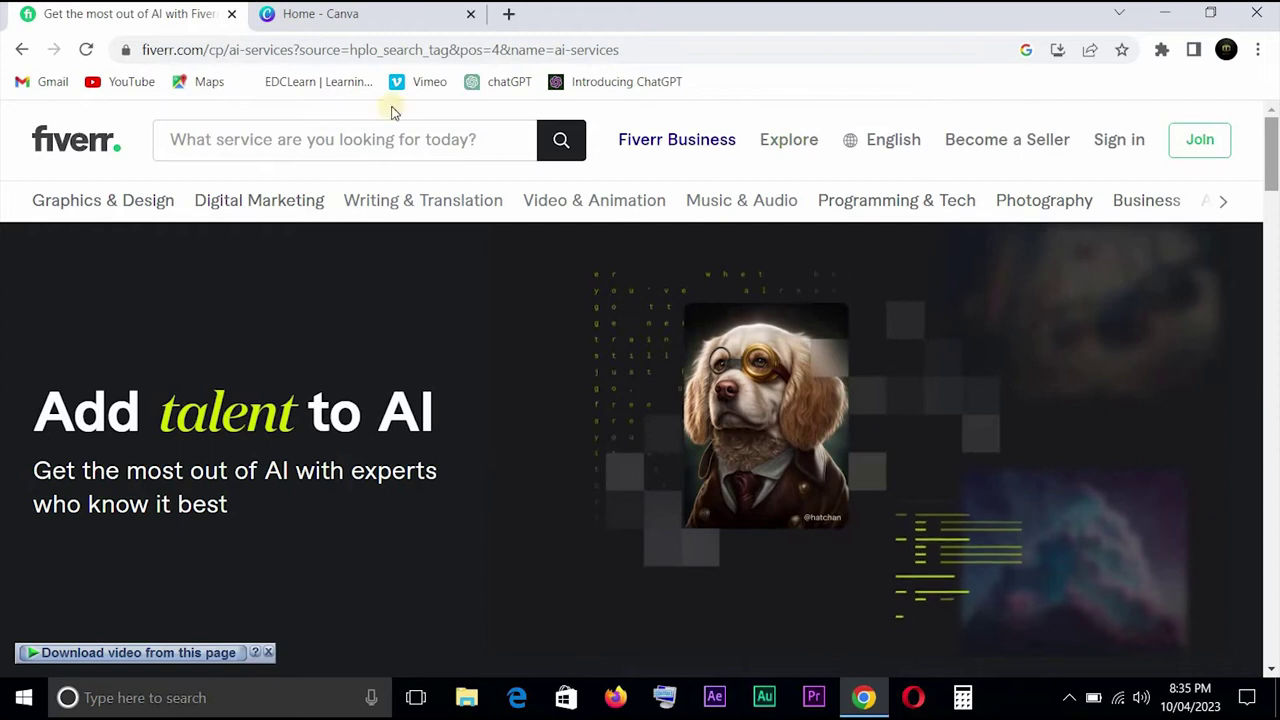
pyautogui.click(23, 49)
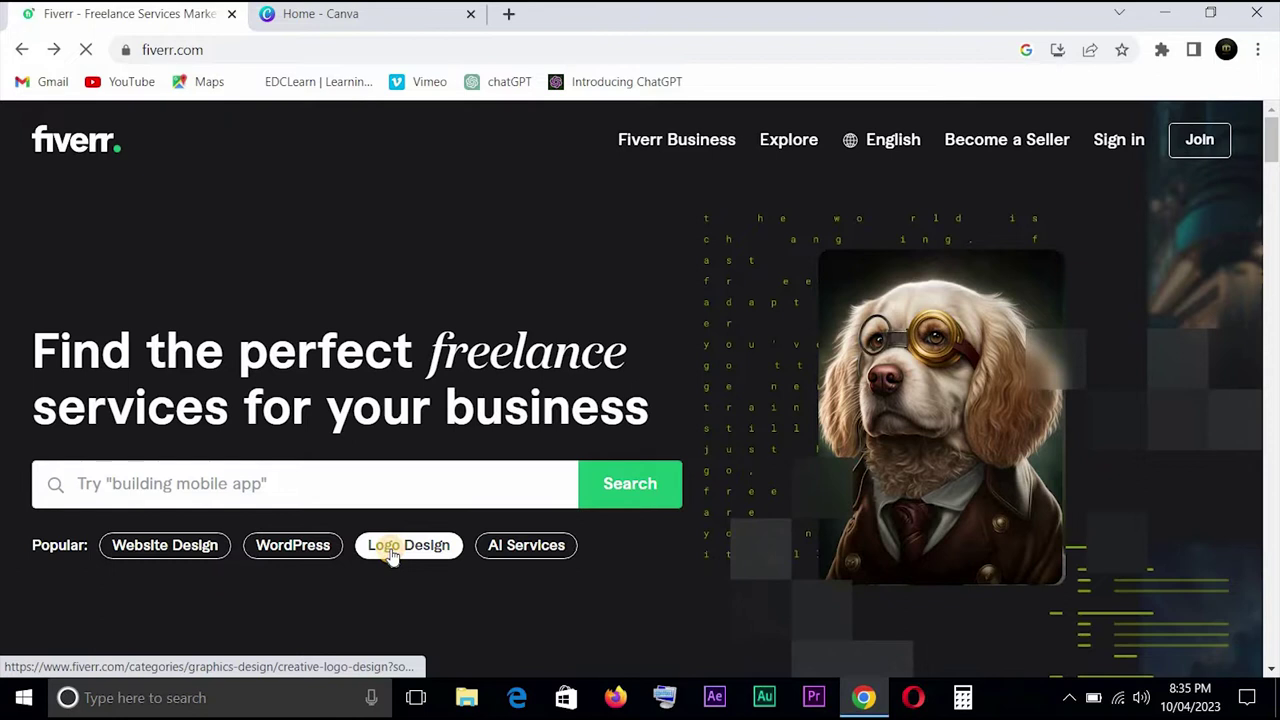
# Step: Open the Logo Design category and scroll through its gig listings
pyautogui.click(390, 548)
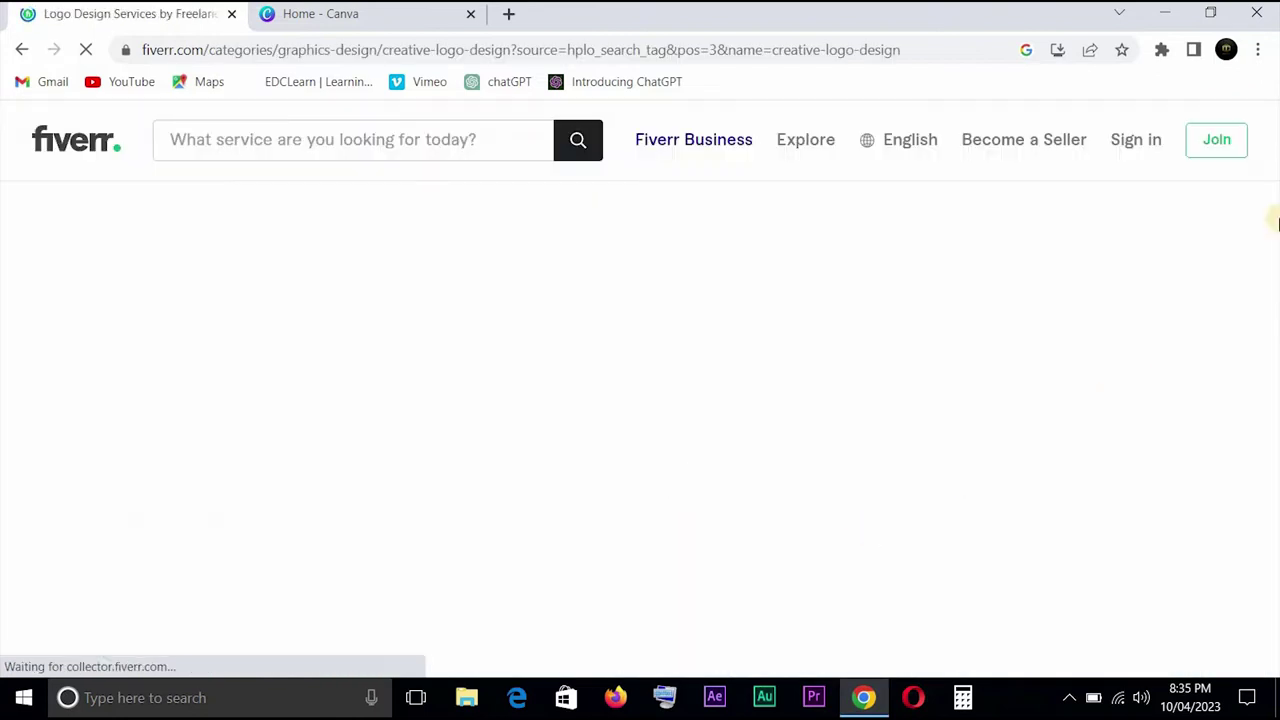
pyautogui.scroll(-5, 1090, 296)
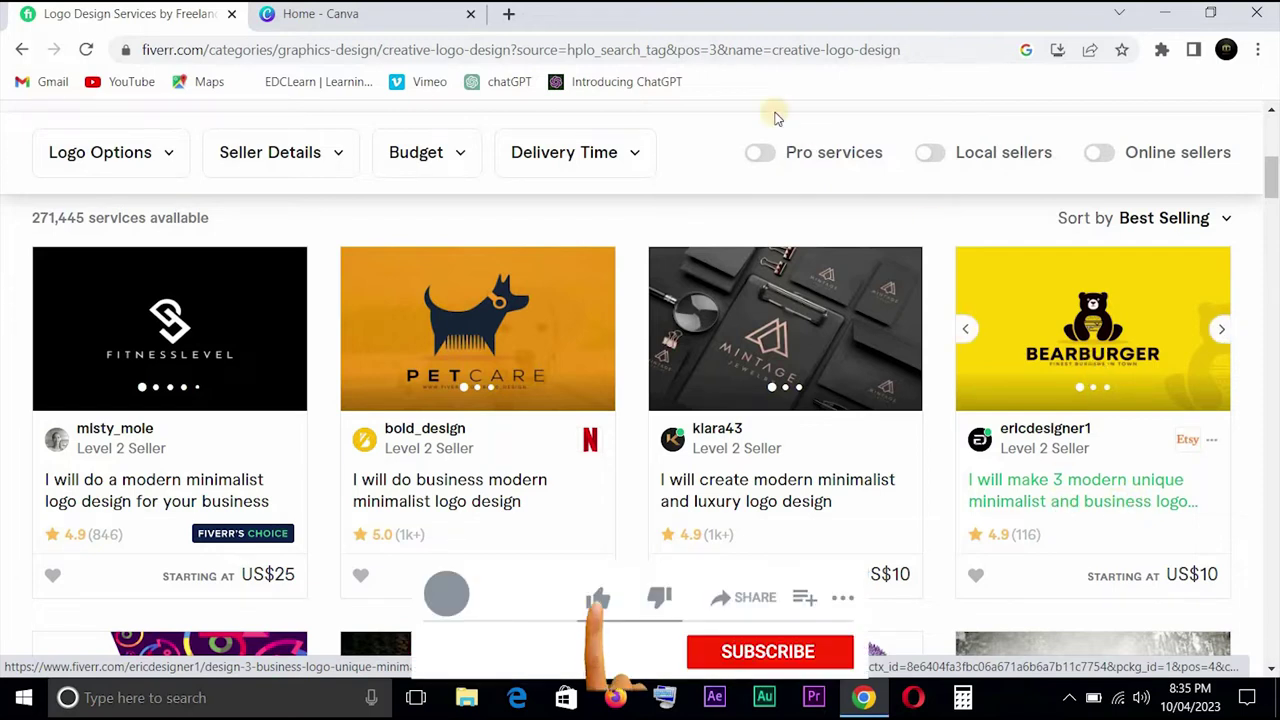
pyautogui.click(1098, 368)
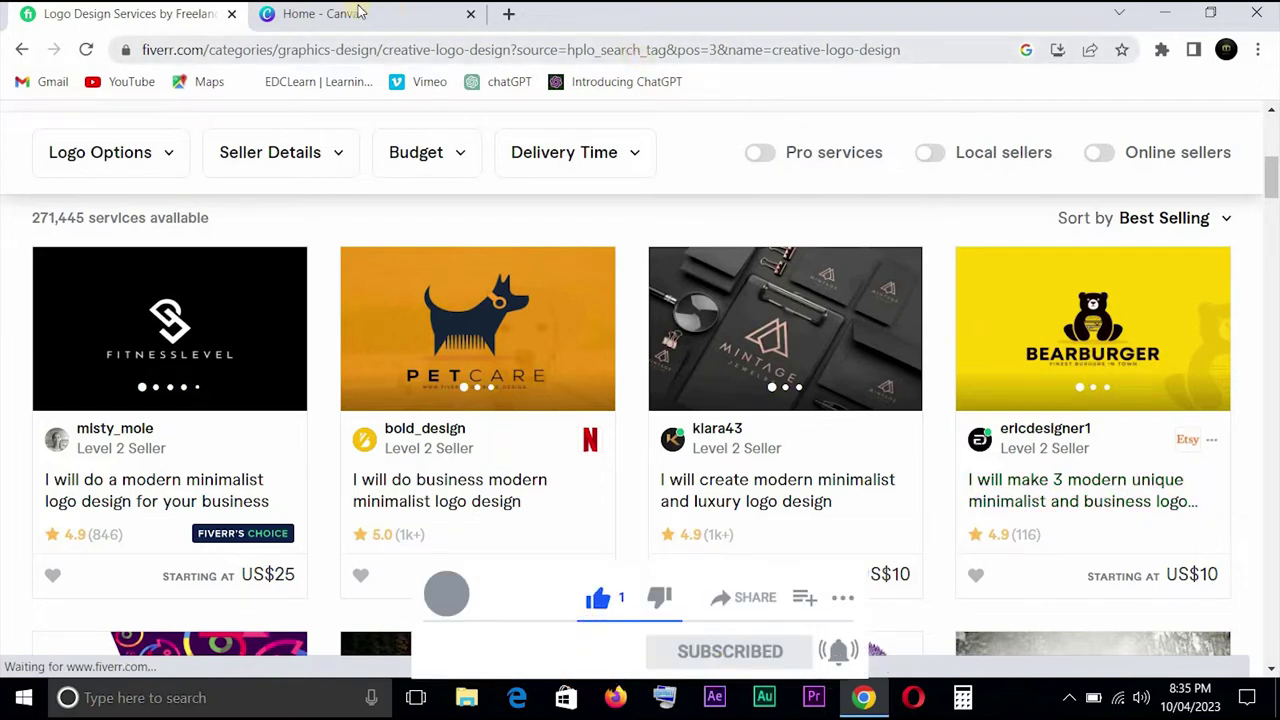
pyautogui.moveTo(365, 16)
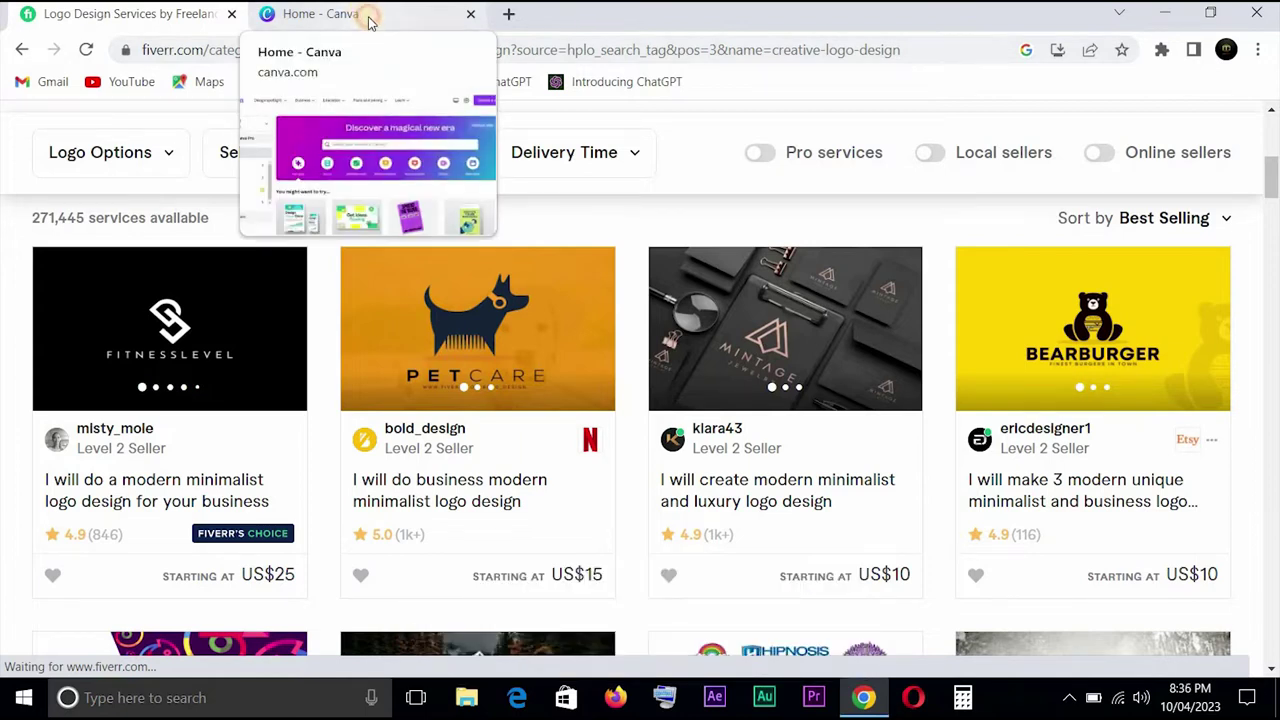
# Step: Switch to the Canva home page, then open a new Google browser tab
pyautogui.click(370, 22)
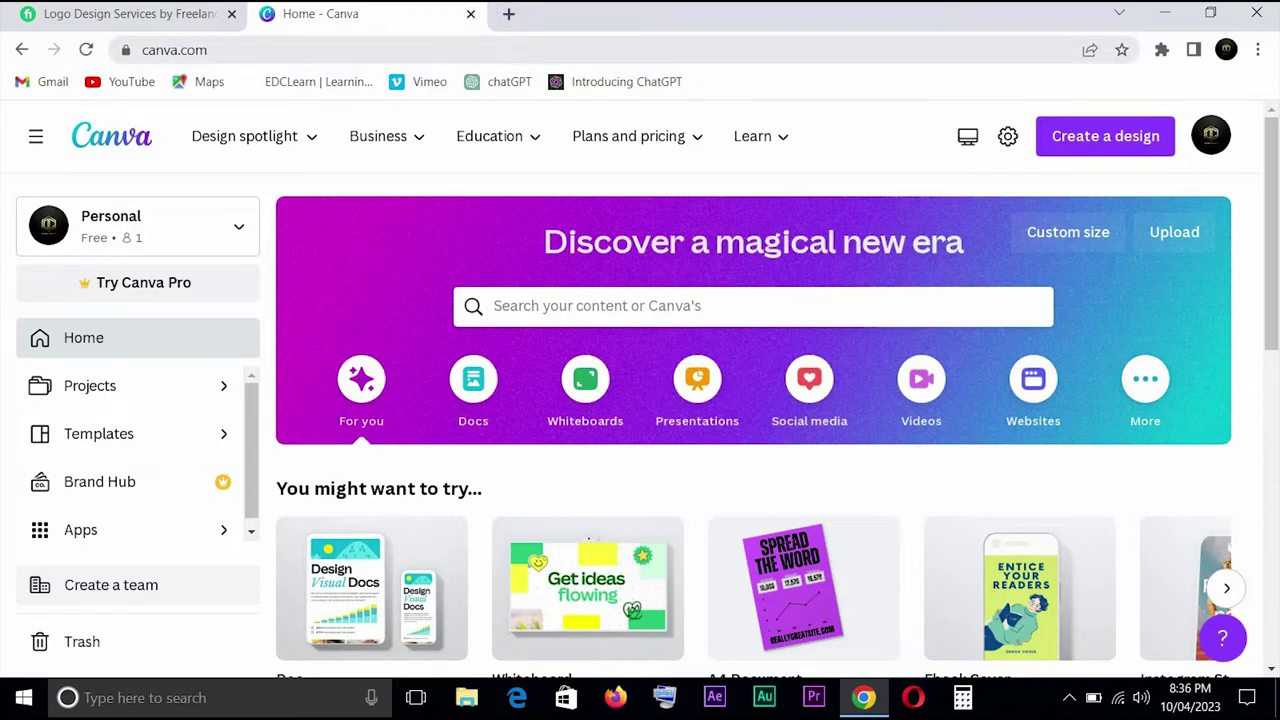
pyautogui.click(509, 16)
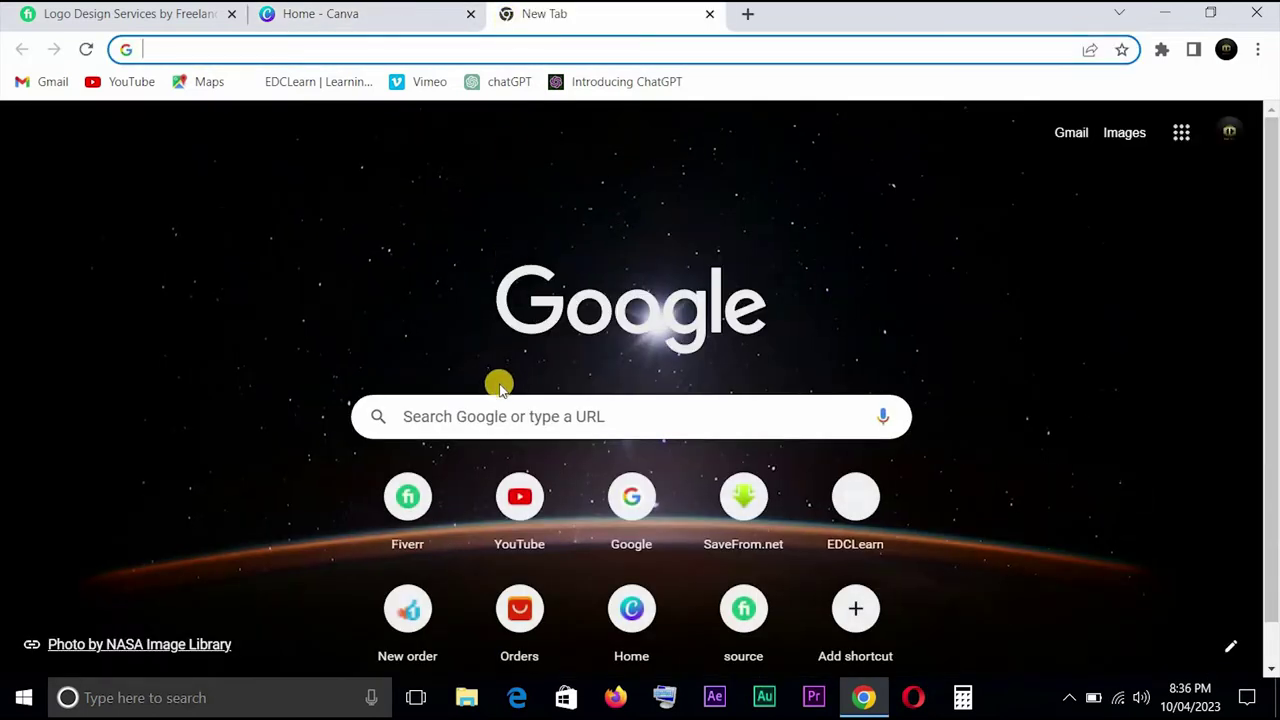
# Step: Search Google for fiverr gig image size, find 1280 x 769 px, and return to Canva
pyautogui.click(500, 411)
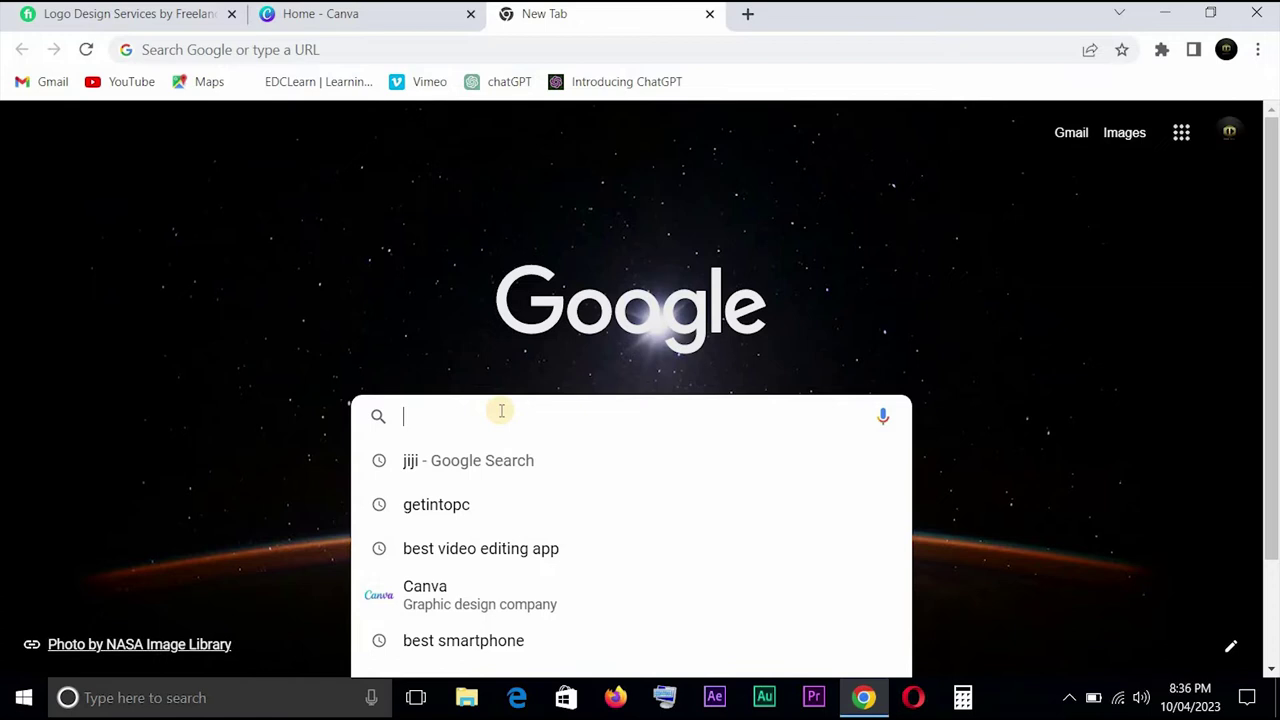
pyautogui.write('f')
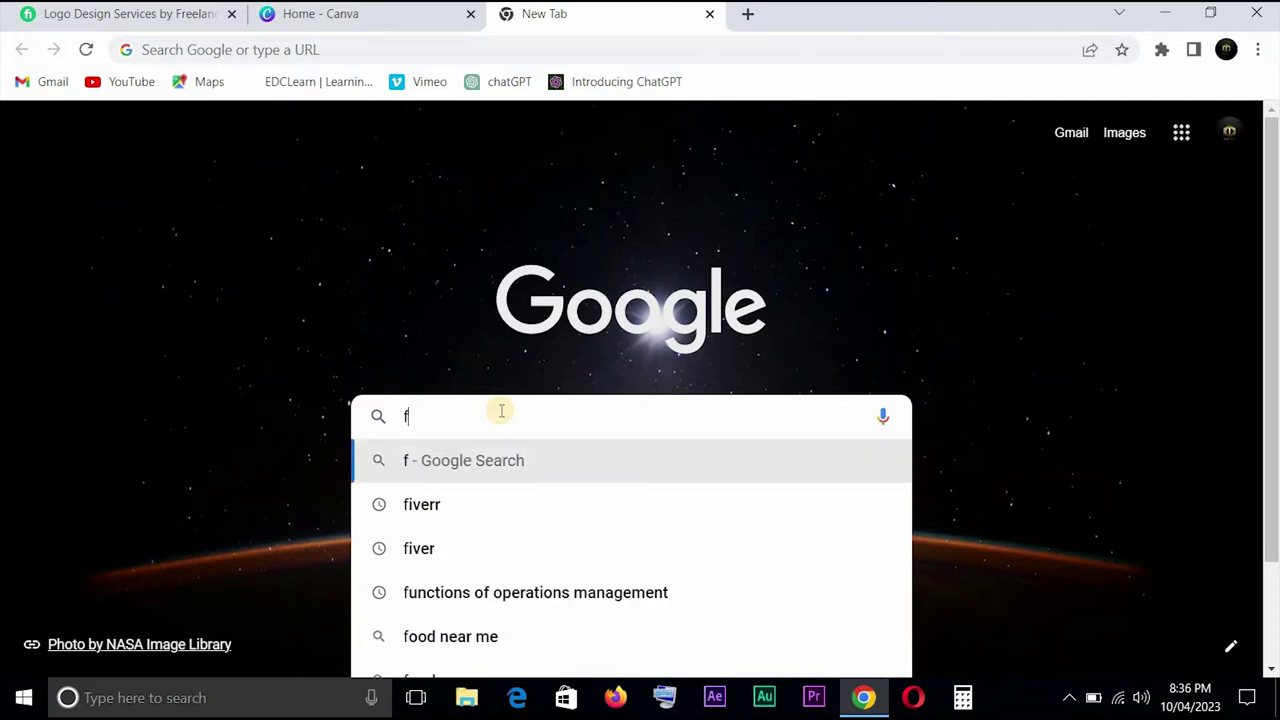
pyautogui.write('iver')
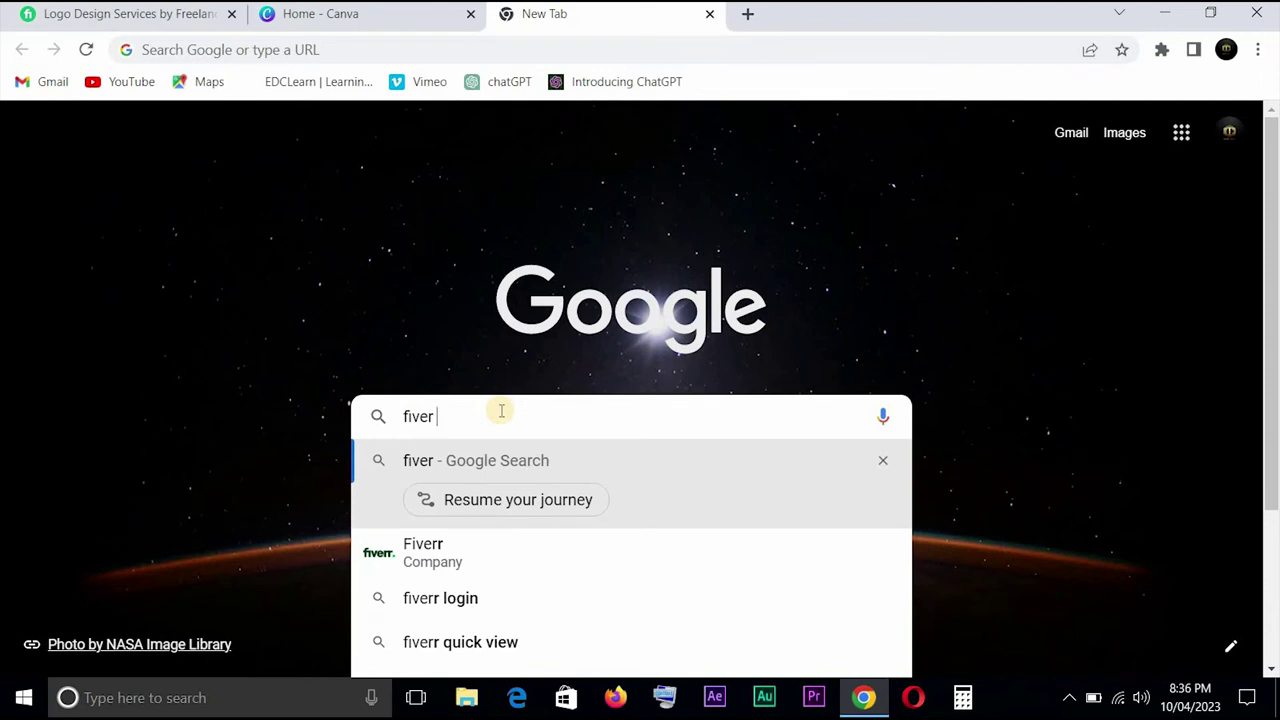
pyautogui.write(' gig')
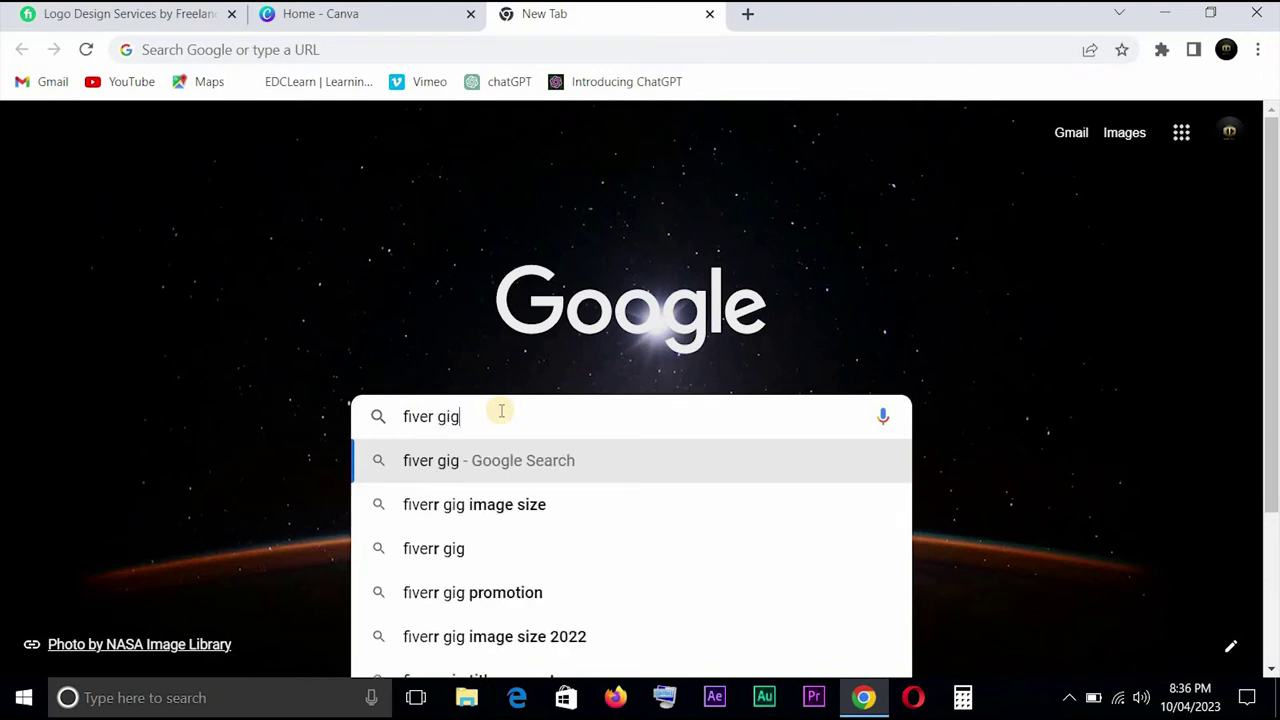
pyautogui.click(512, 506)
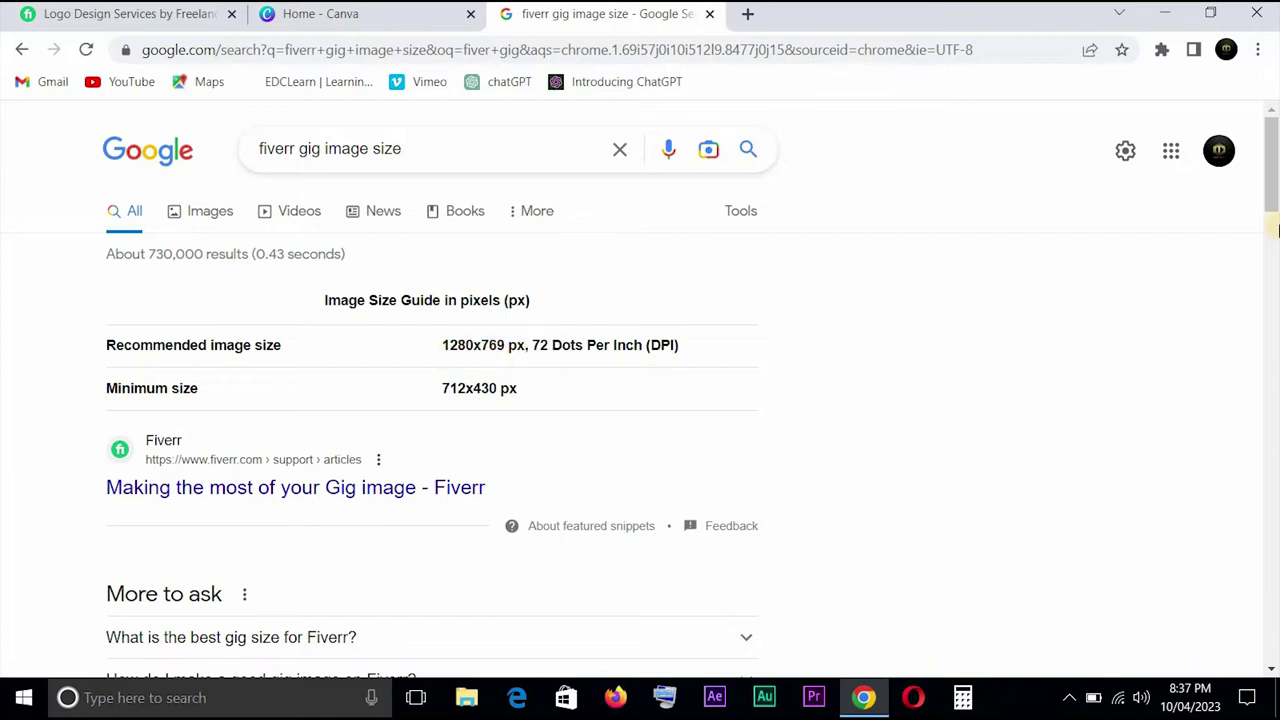
pyautogui.moveTo(1273, 212); pyautogui.dragTo(1273, 270)
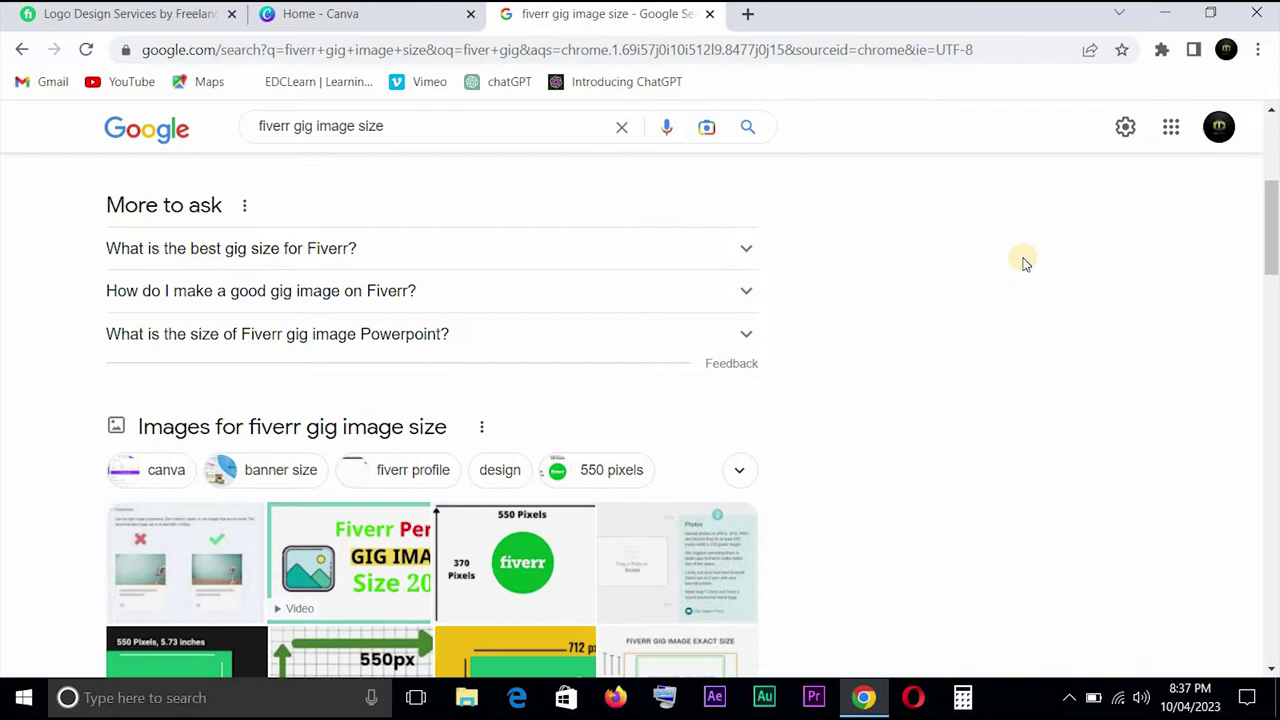
pyautogui.click(747, 252)
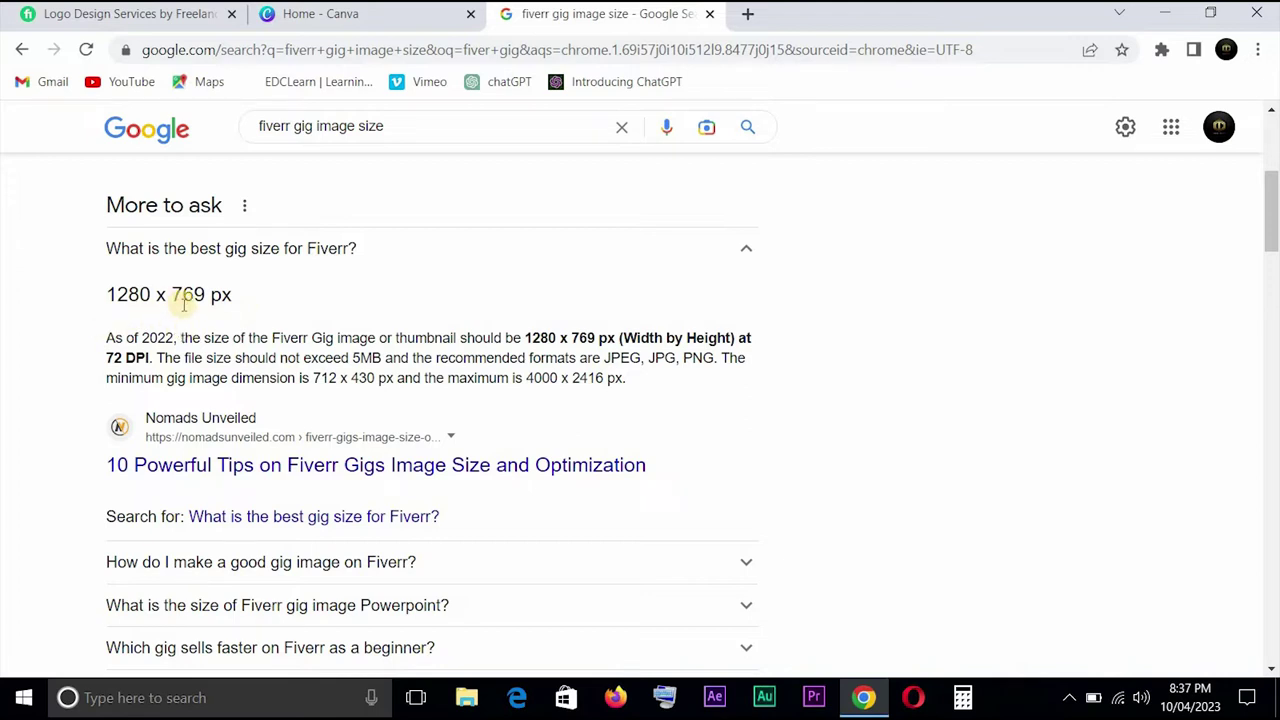
pyautogui.click(302, 19)
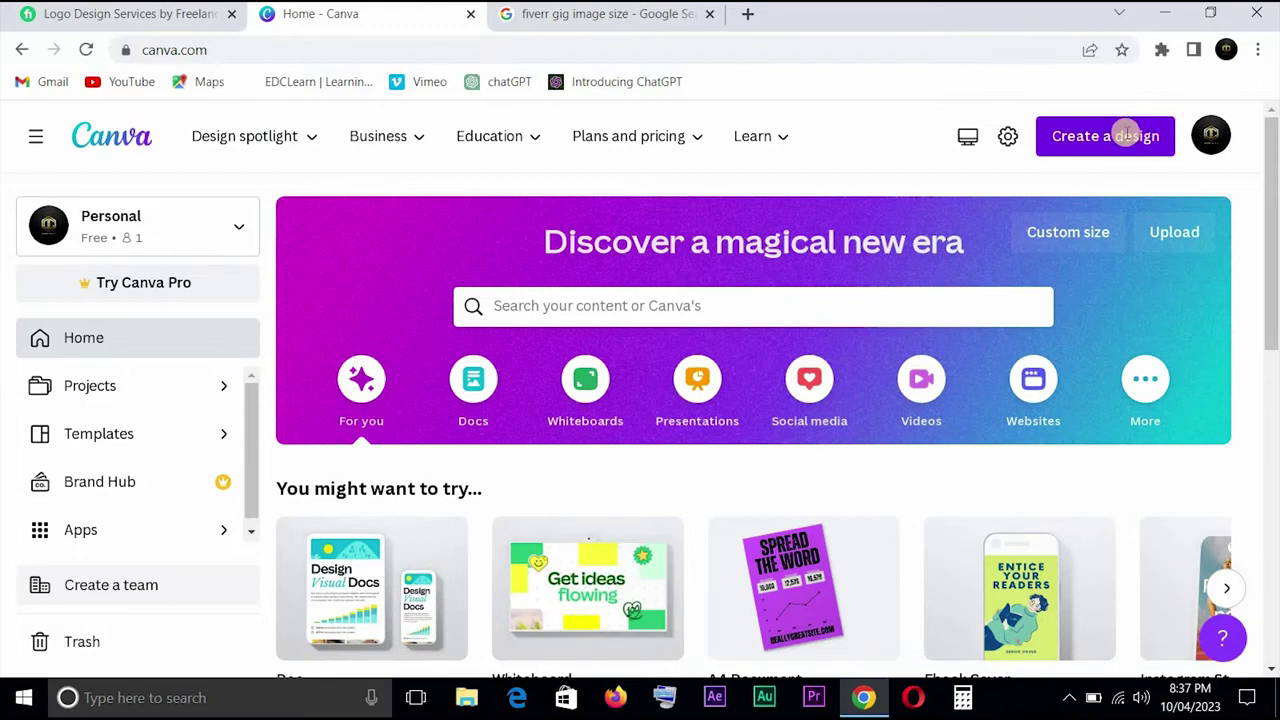
# Step: Start a custom-size Canva design with width 1280 and height 769 px
pyautogui.click(1125, 134)
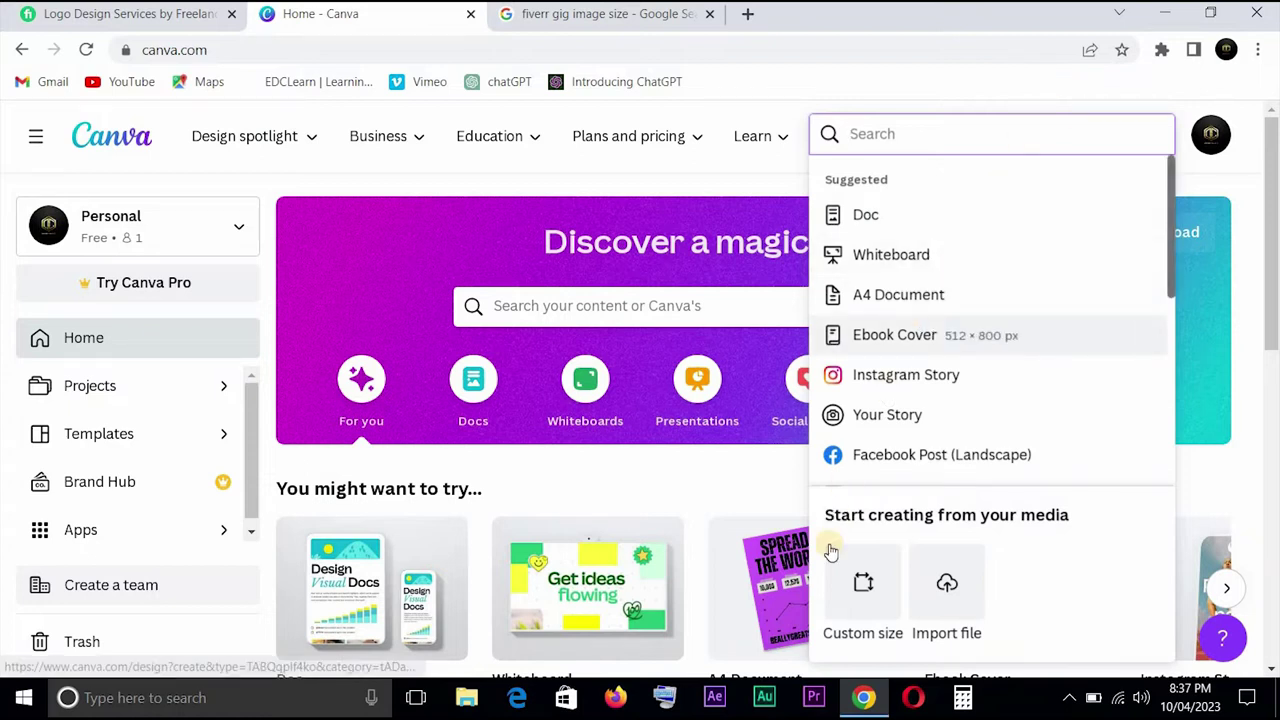
pyautogui.click(860, 593)
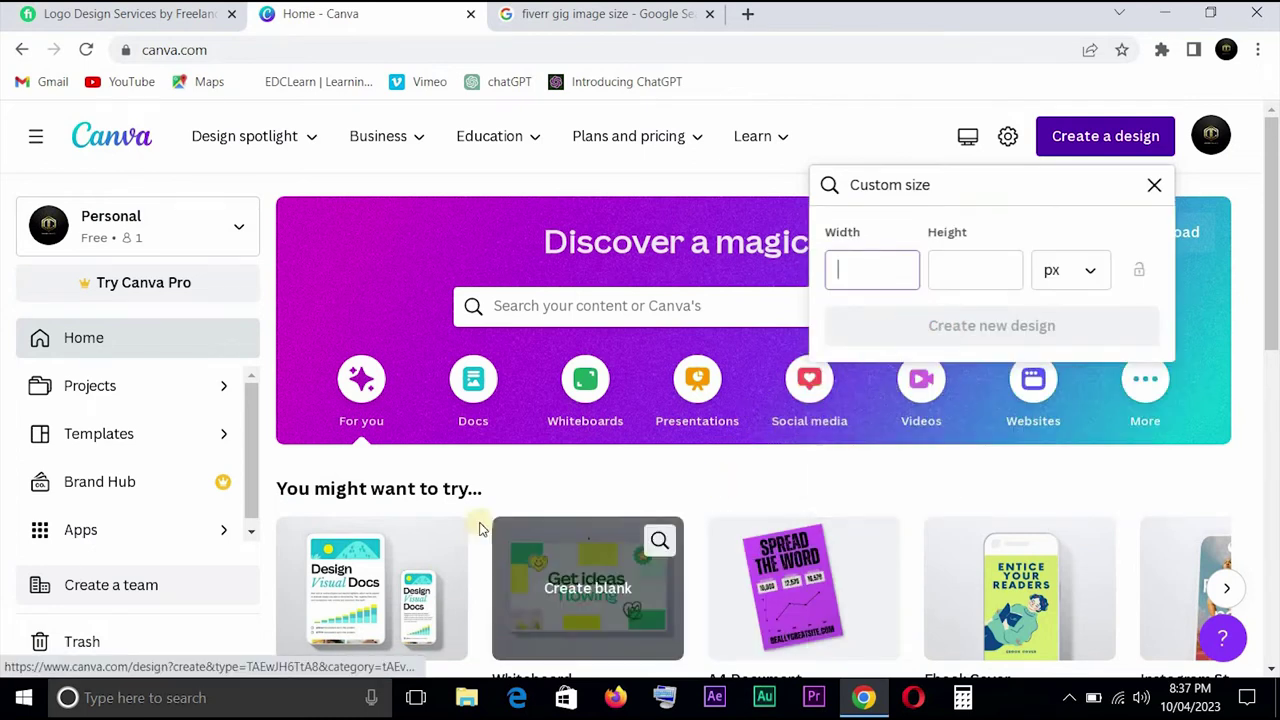
pyautogui.click(545, 24)
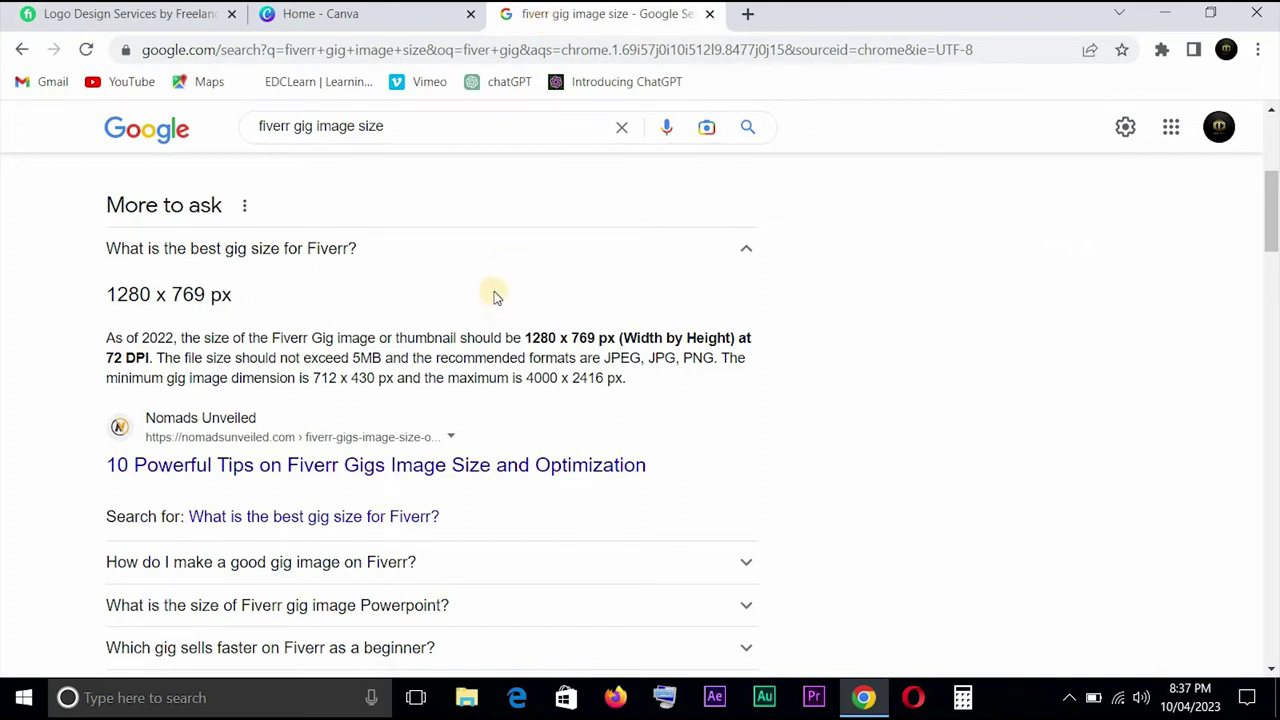
pyautogui.click(385, 22)
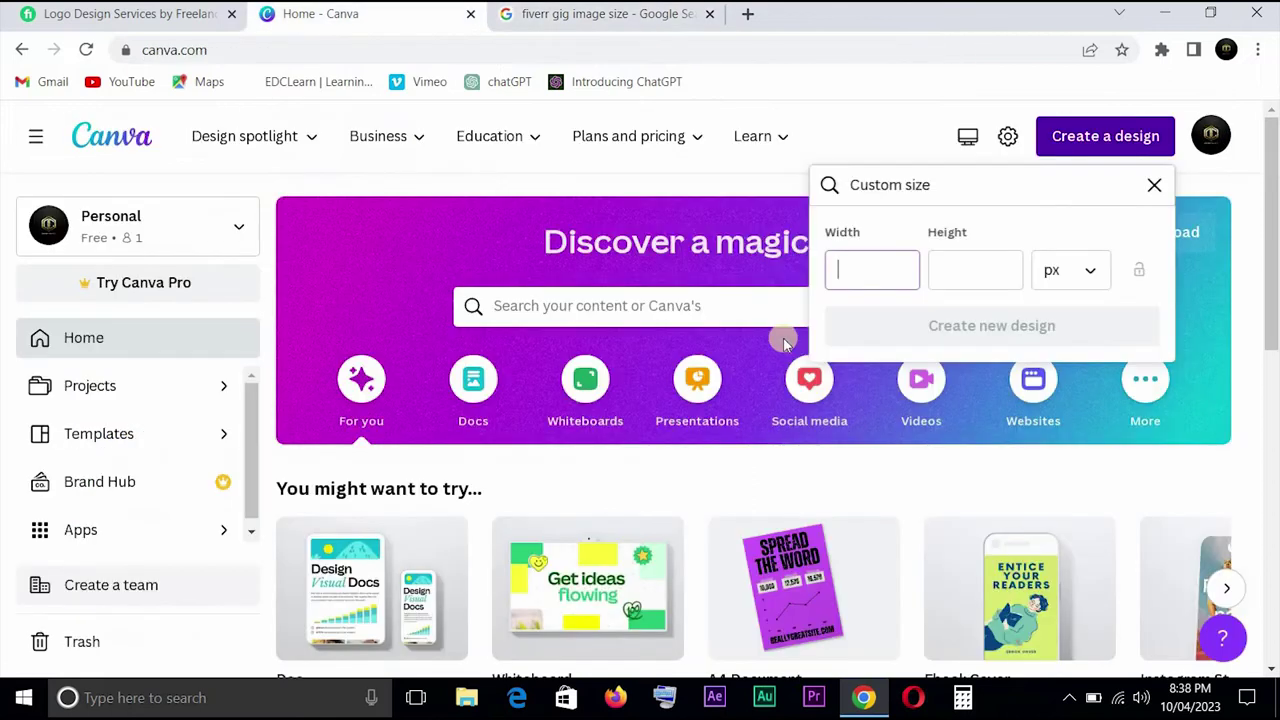
pyautogui.write('1280')
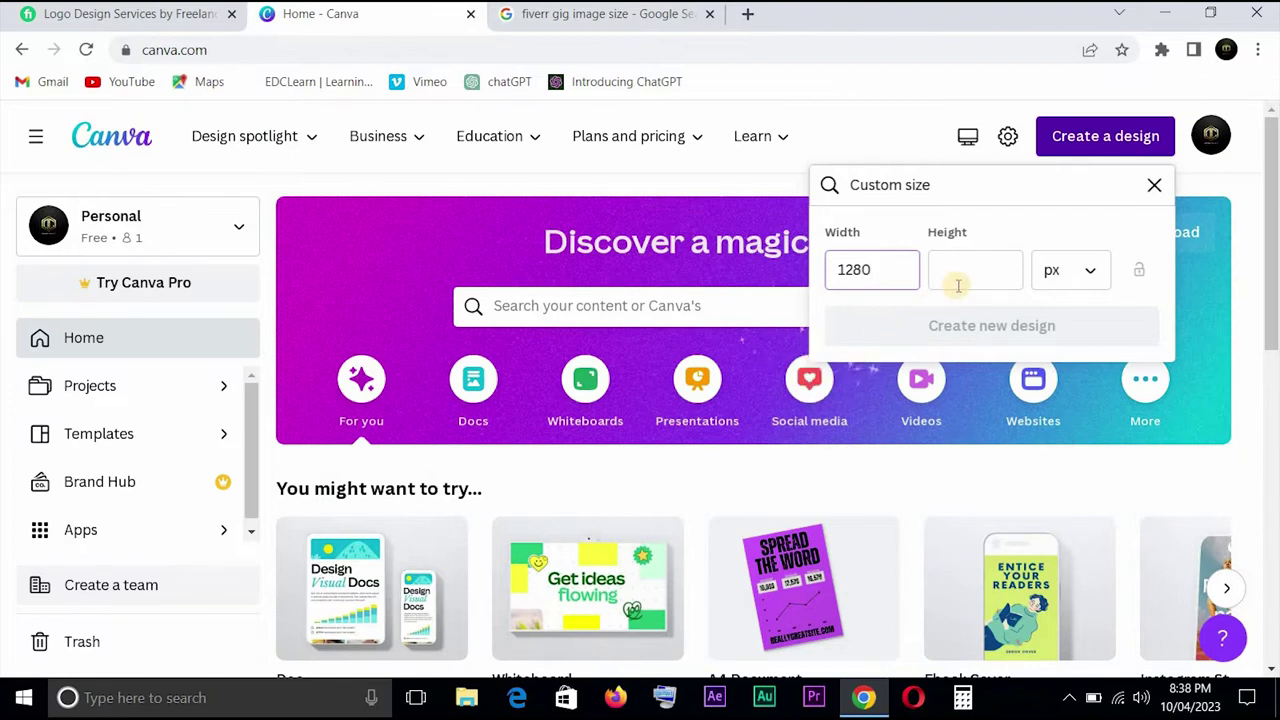
pyautogui.click(958, 286)
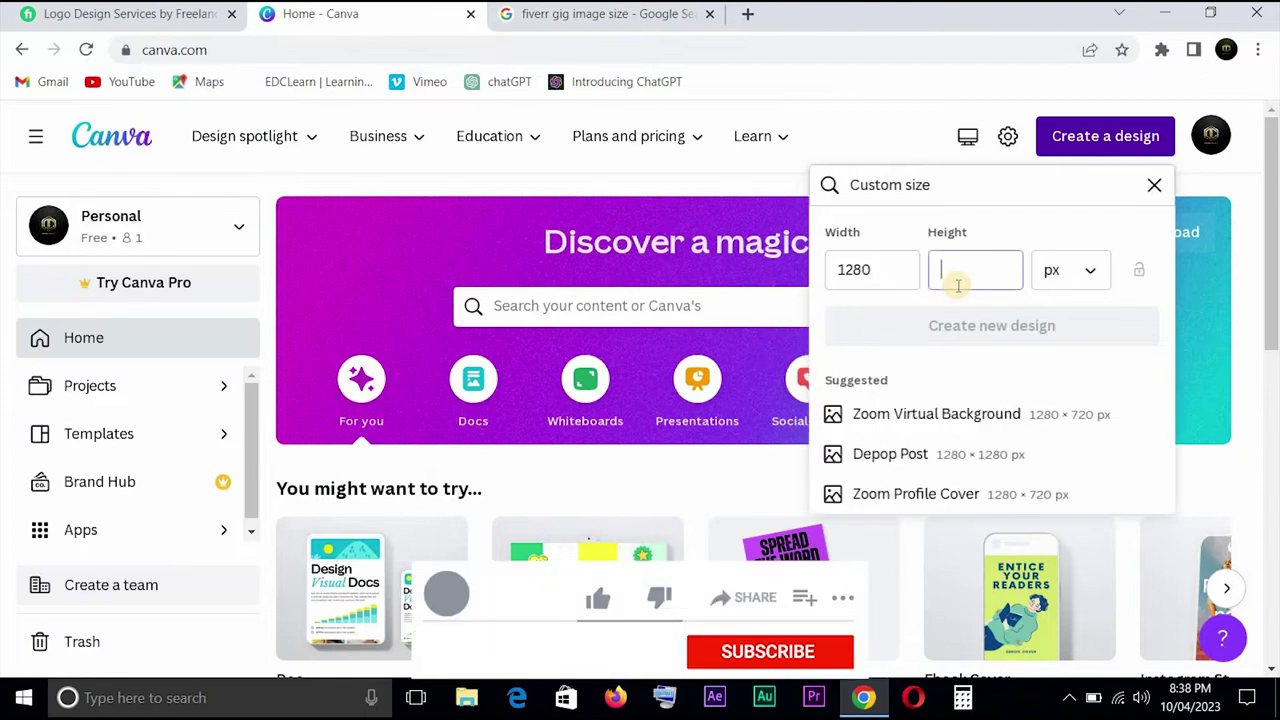
pyautogui.write('769')
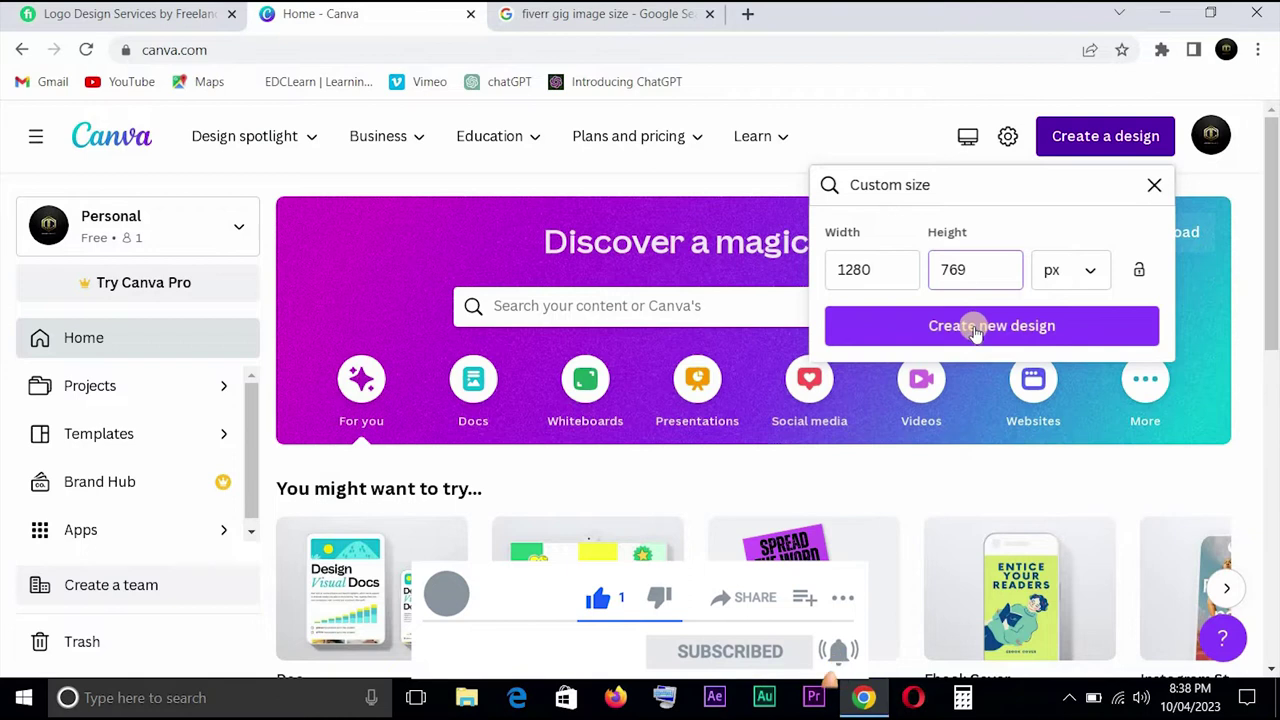
# Step: Create the blank 1280 × 769 px design and dismiss the Design together tip and Share panel
pyautogui.click(975, 328)
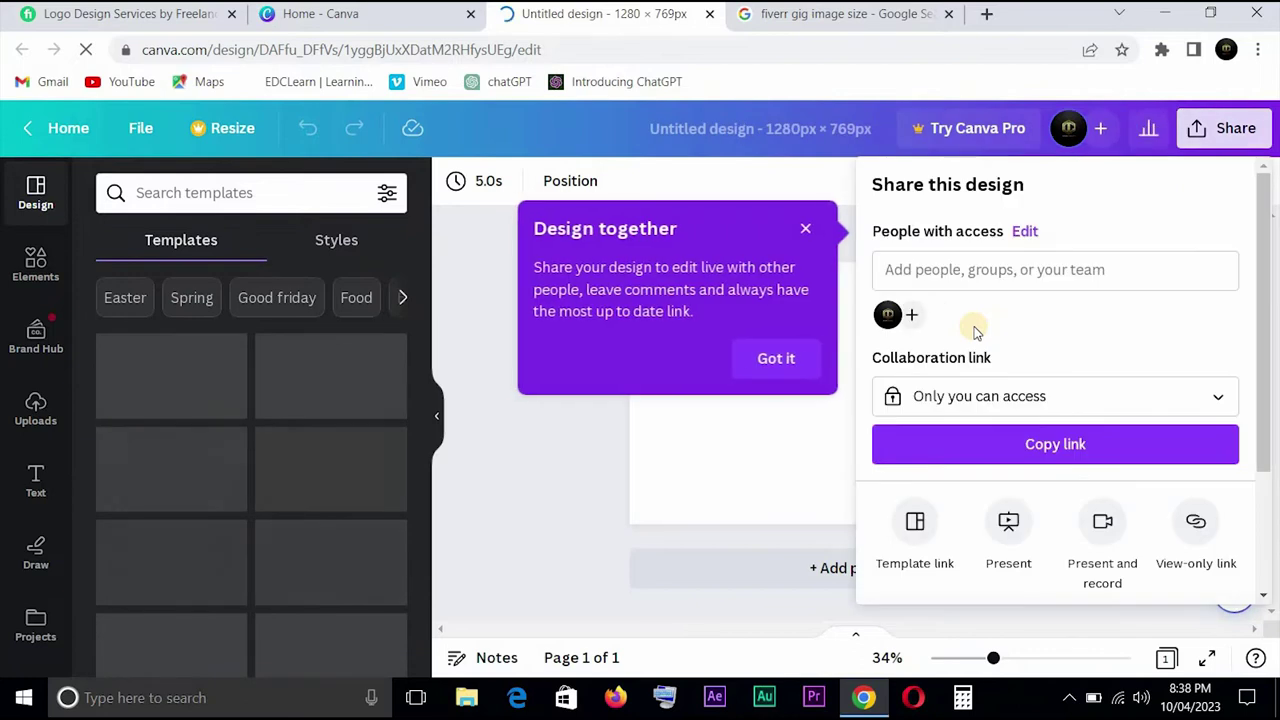
pyautogui.click(797, 357)
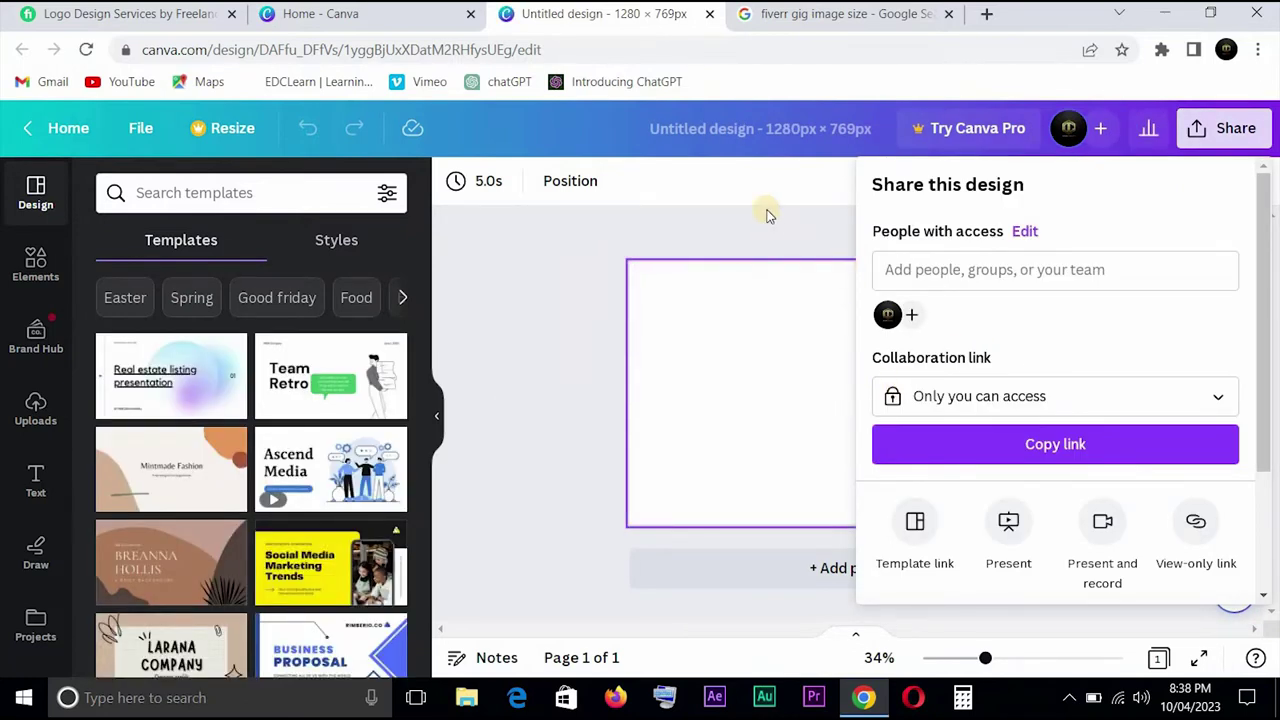
pyautogui.click(767, 215)
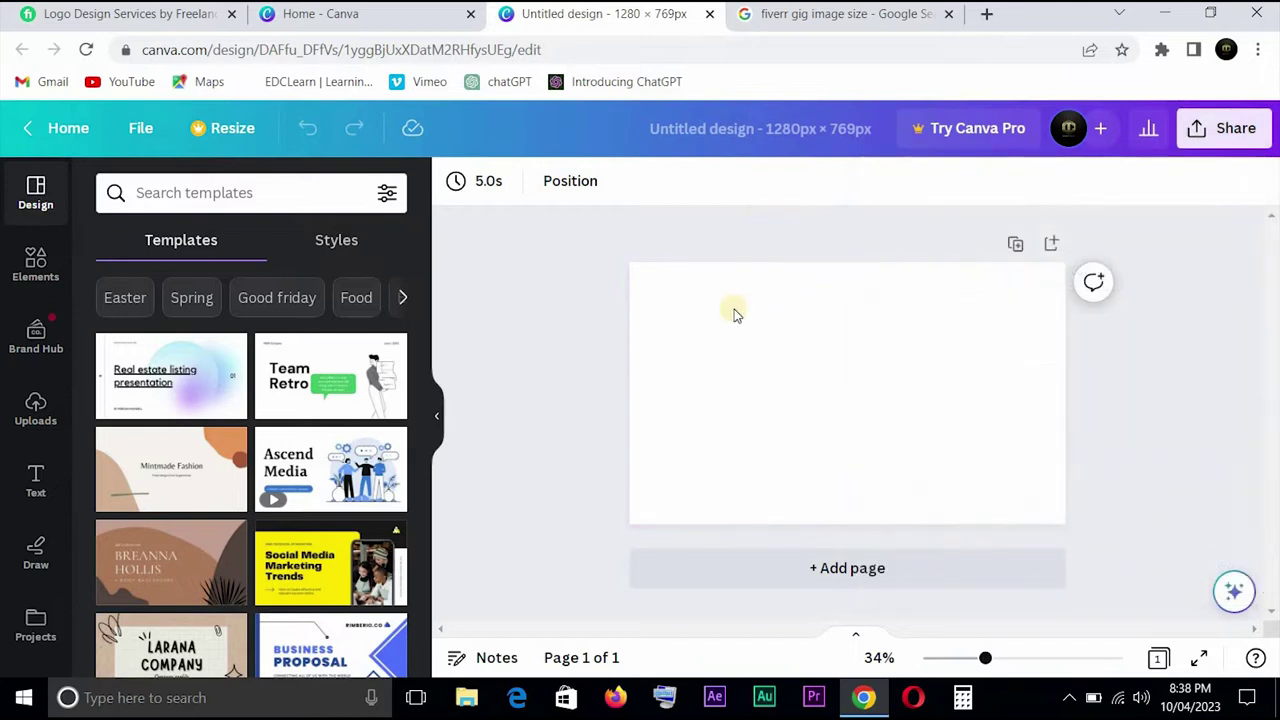
pyautogui.click(757, 385)
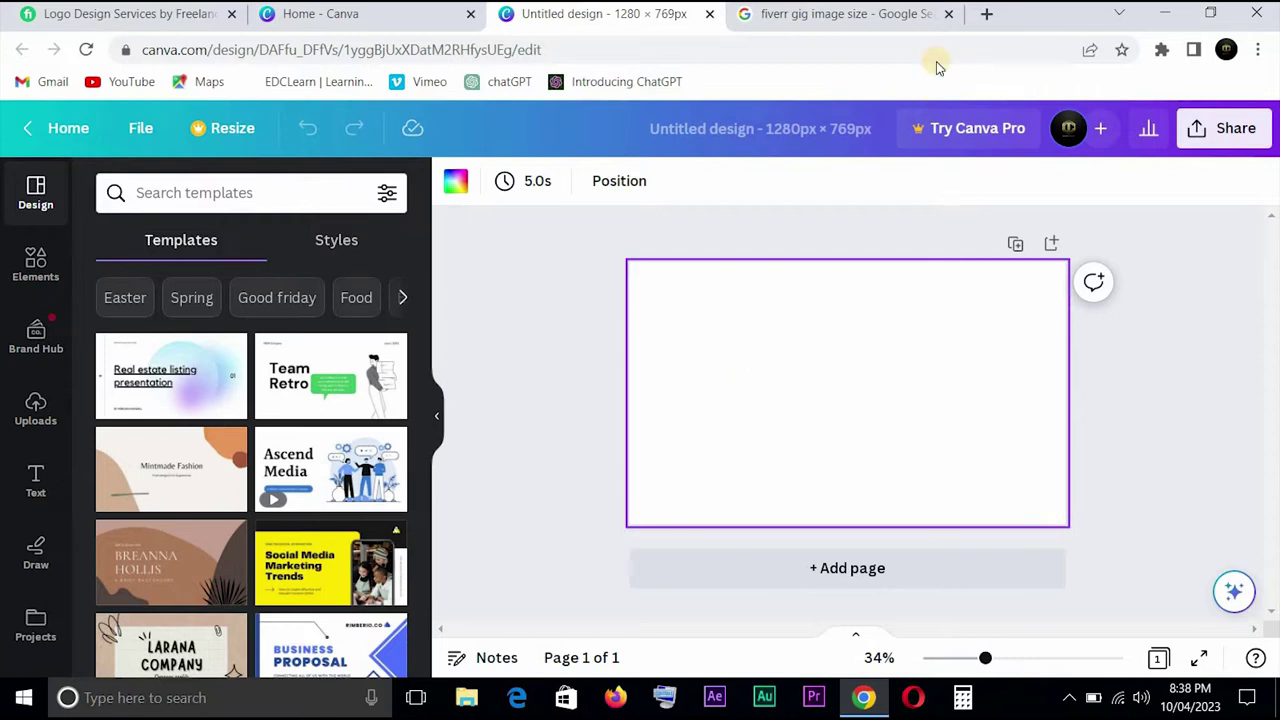
# Step: Replace the Google query with 'english to french' and run the search
pyautogui.click(903, 20)
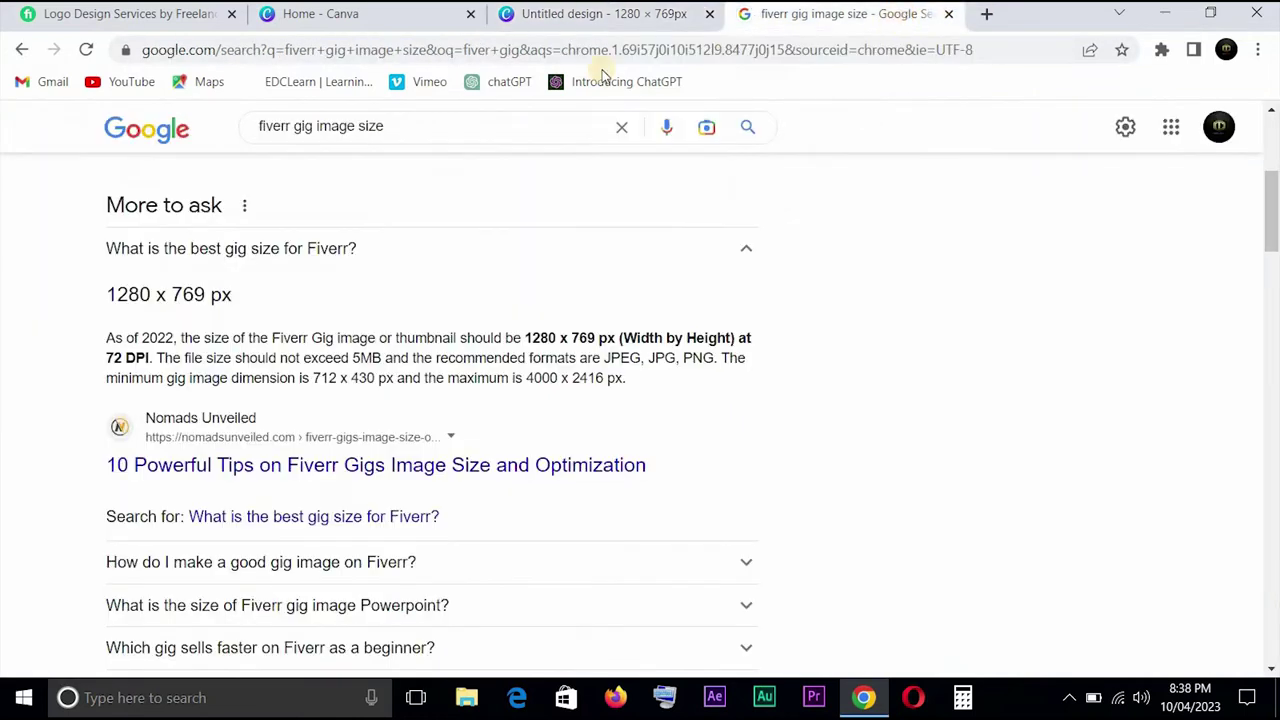
pyautogui.moveTo(385, 127); pyautogui.dragTo(177, 130)
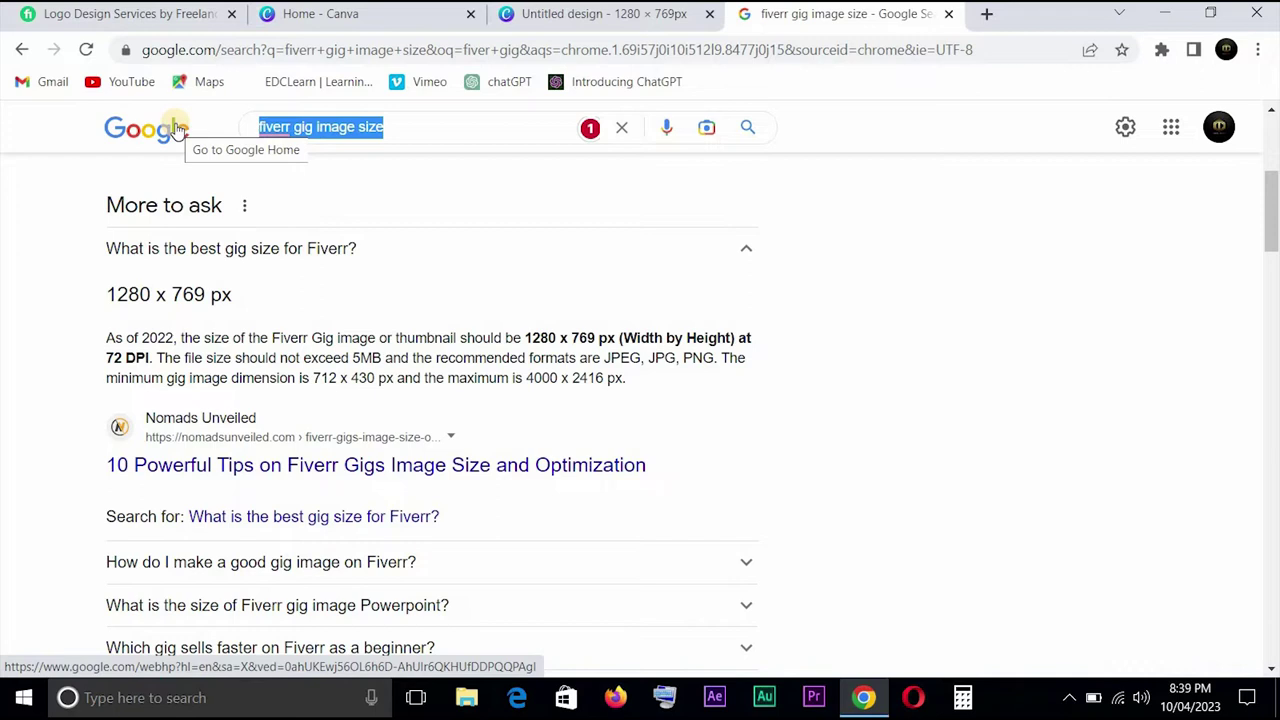
pyautogui.write('engk')
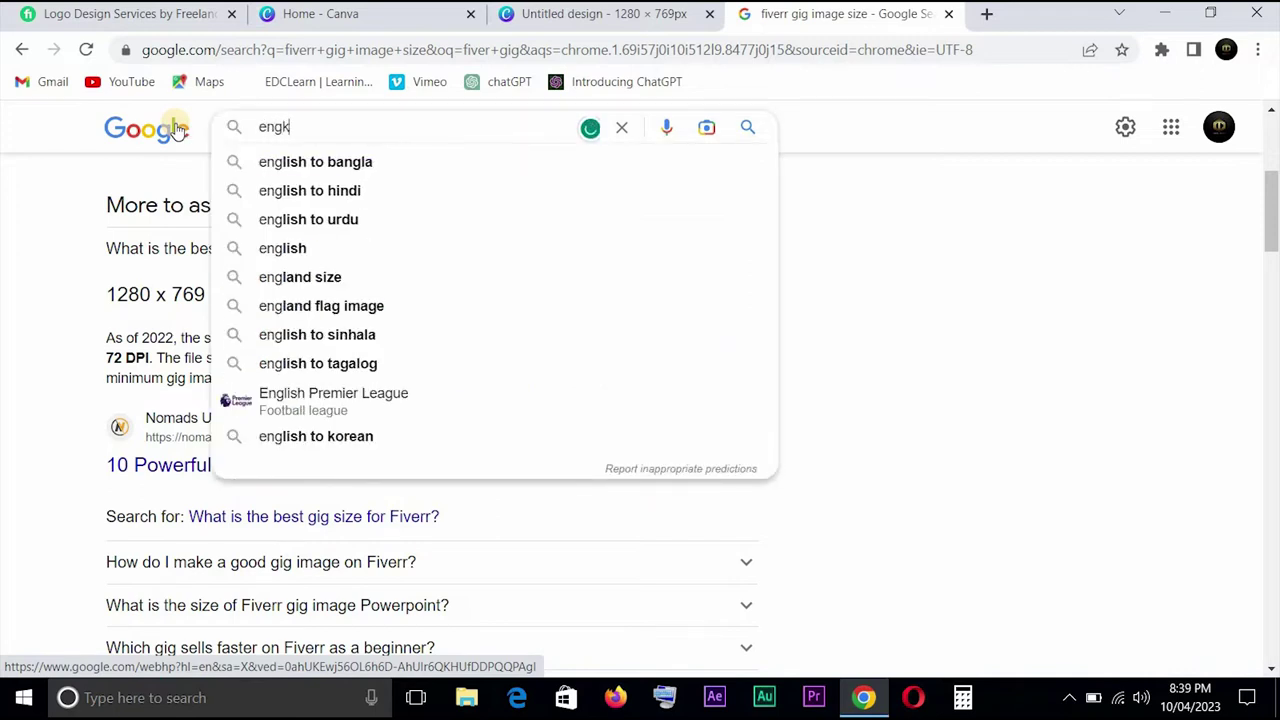
pyautogui.press('BackSpace')
pyautogui.write('lis')
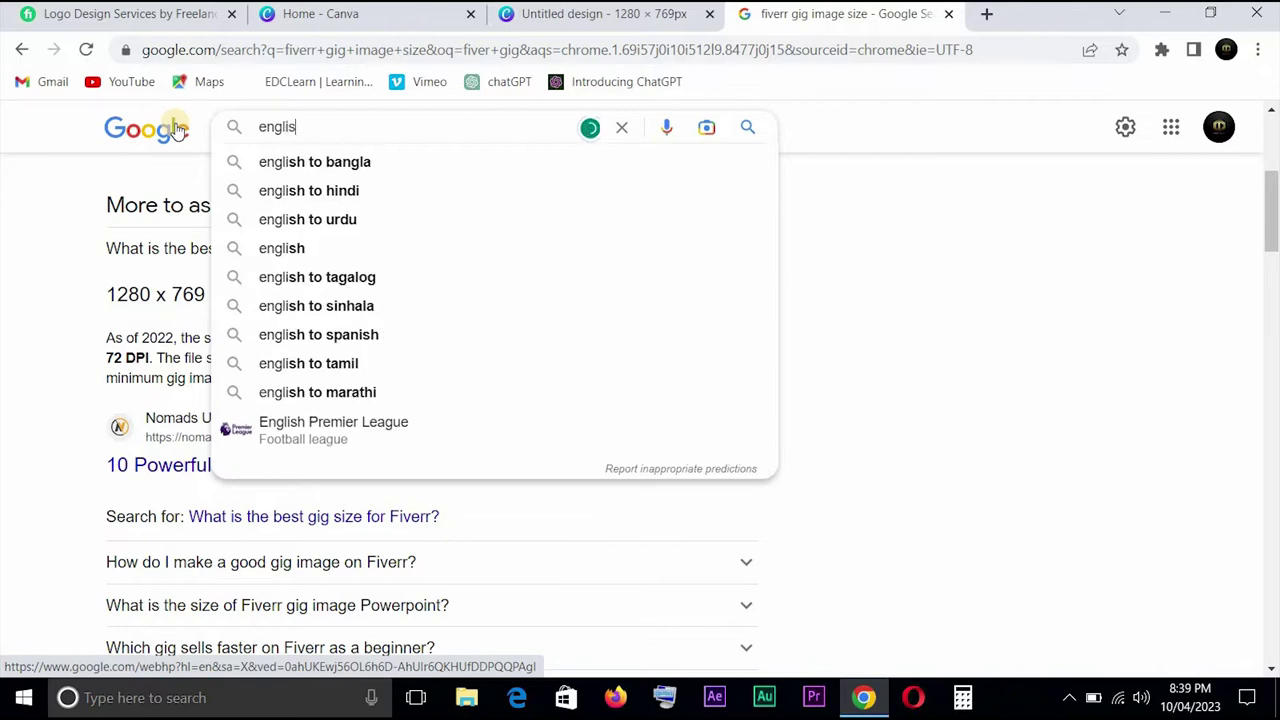
pyautogui.write('h to fre')
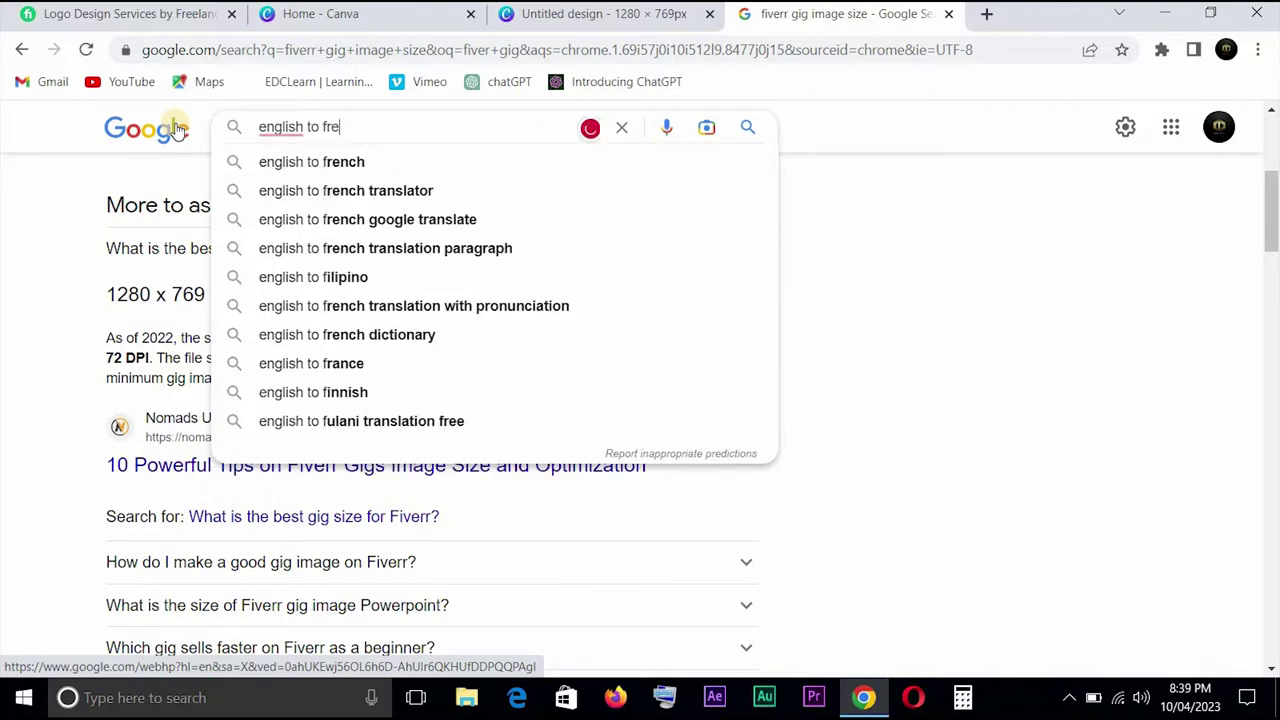
pyautogui.write('nch')
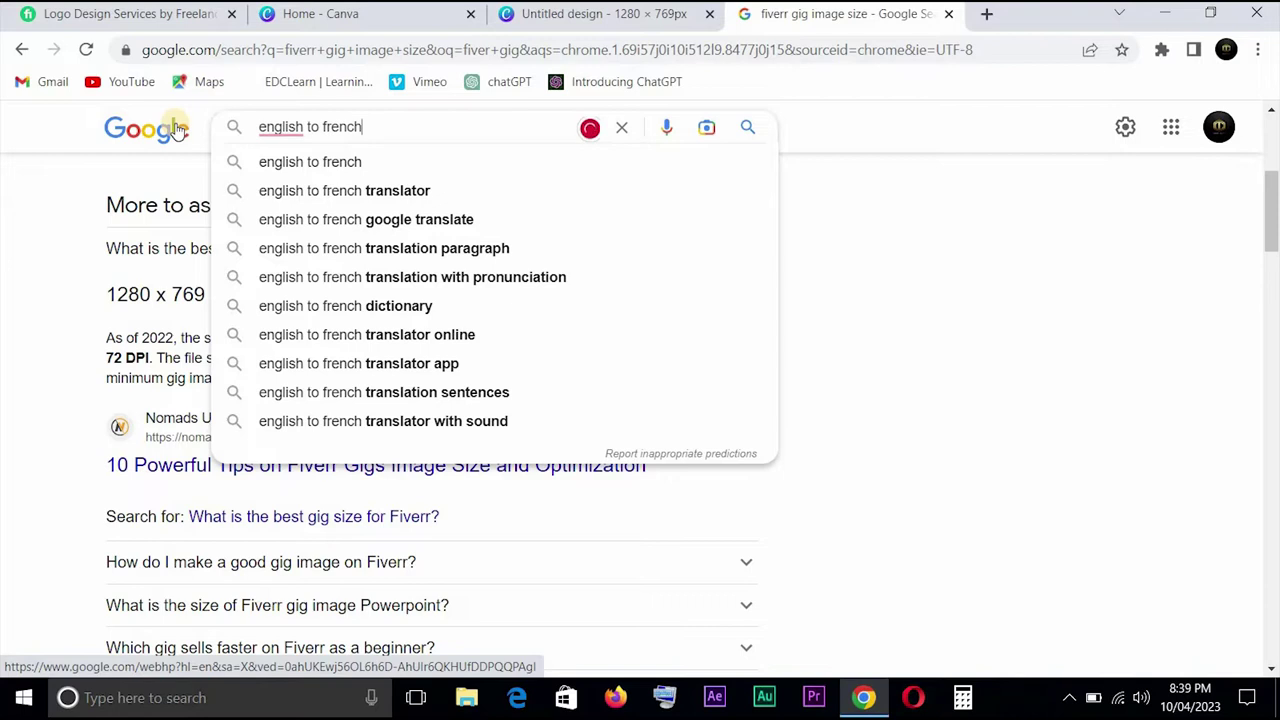
pyautogui.press('Return')
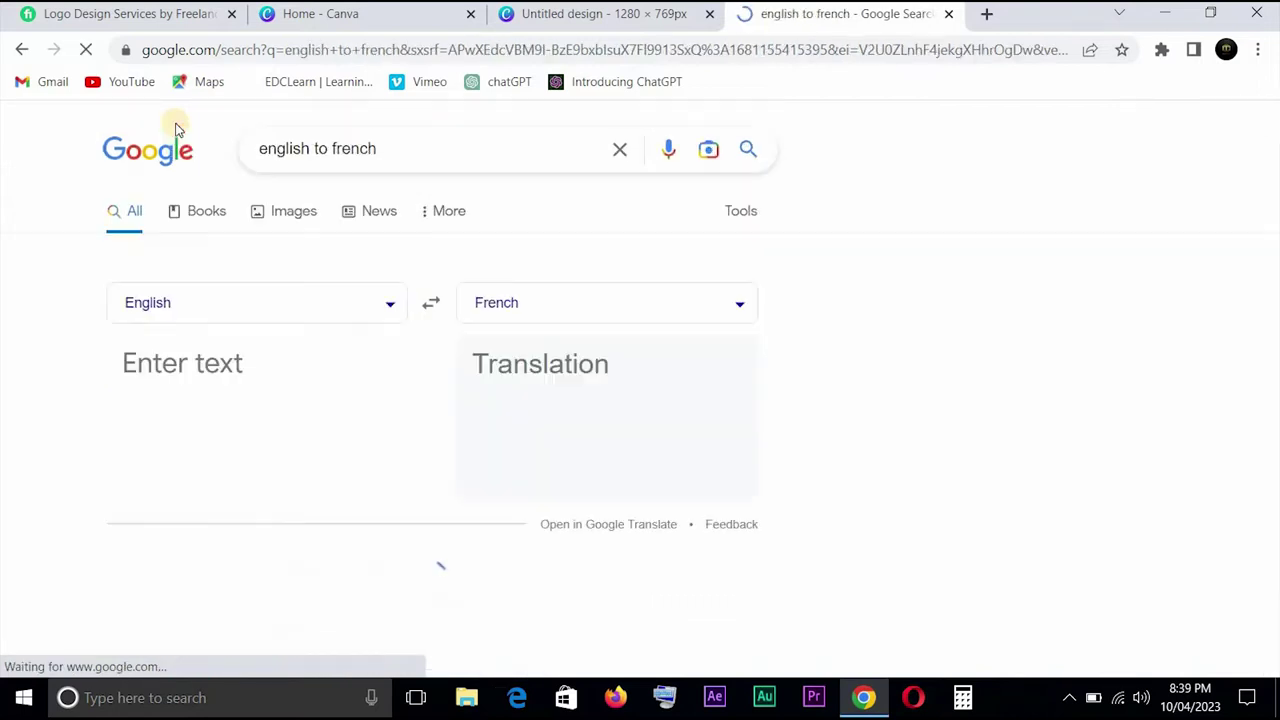
# Step: In image results, open the preview of Microsoft's overlapping UK and French flags picture
pyautogui.click(288, 213)
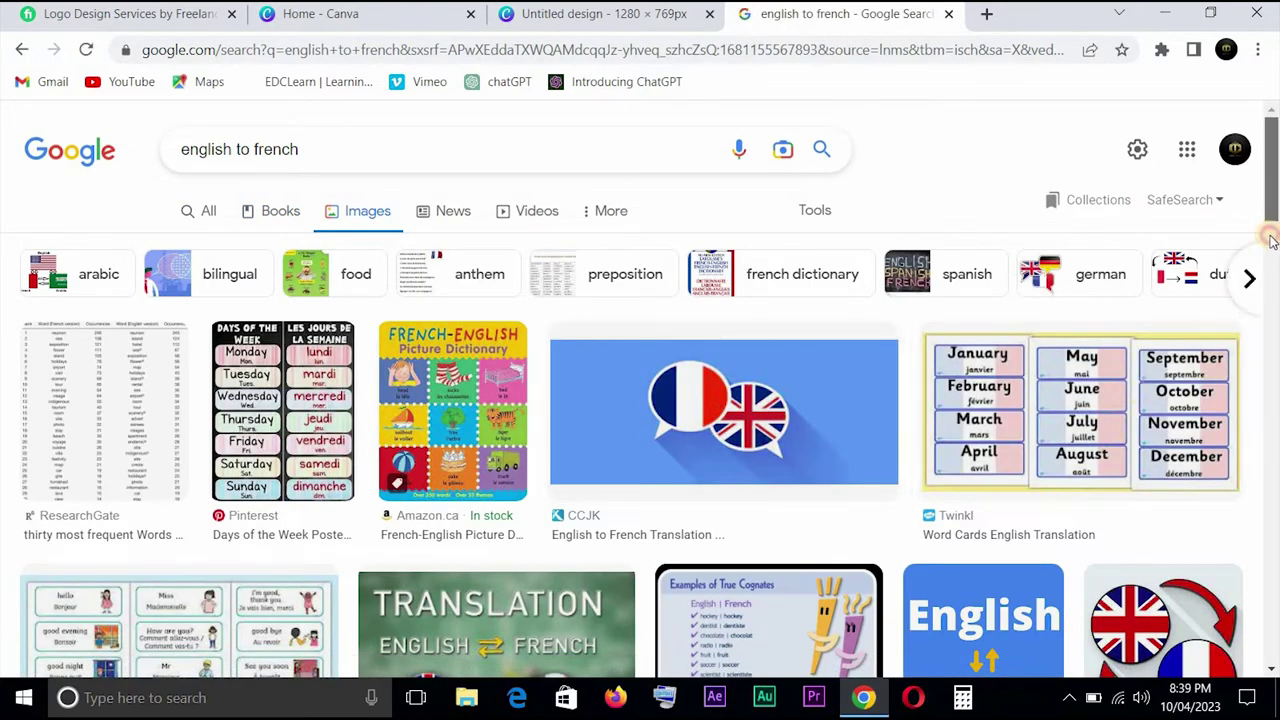
pyautogui.scroll(-1, 1268, 222)
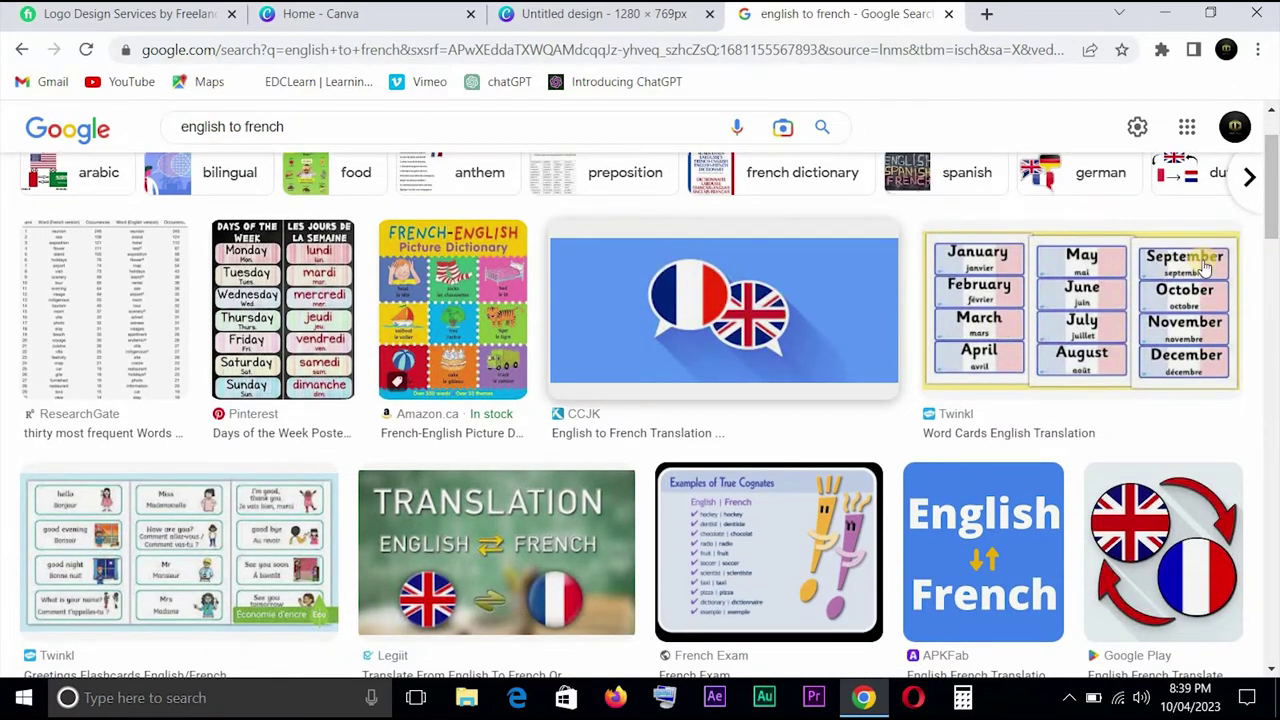
pyautogui.moveTo(1273, 222); pyautogui.dragTo(1273, 272)
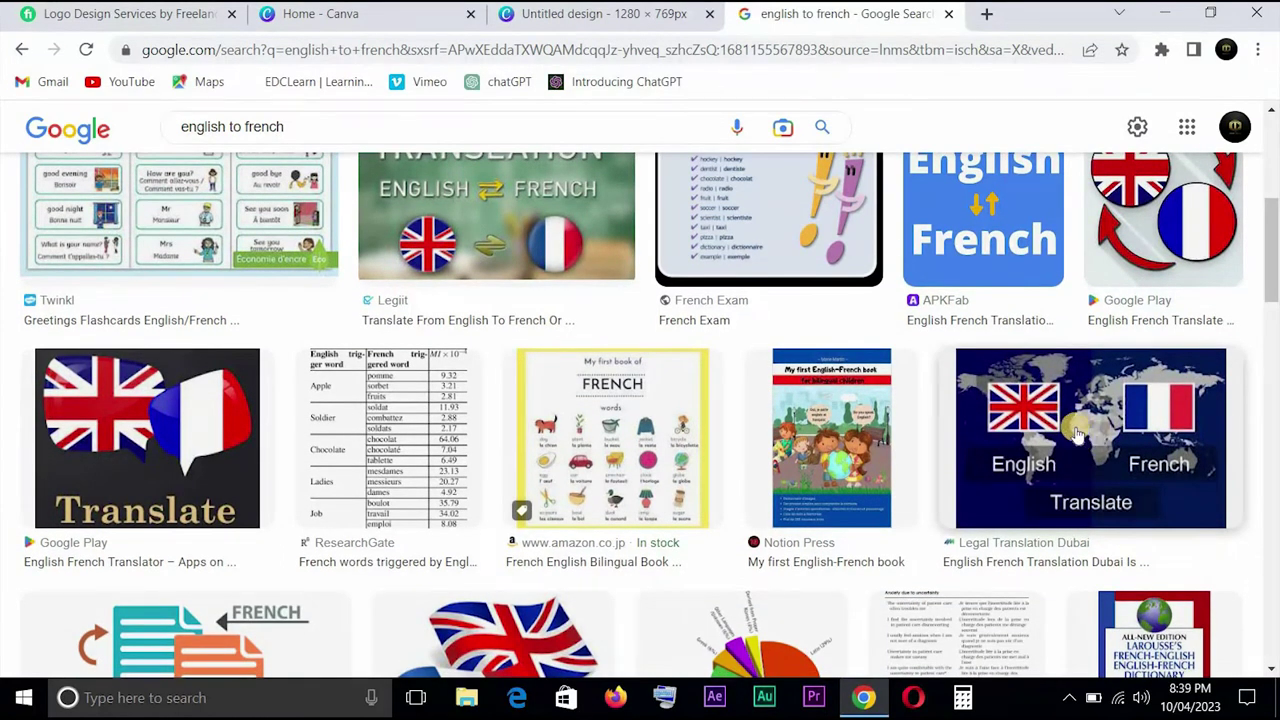
pyautogui.moveTo(1272, 250); pyautogui.dragTo(1272, 305)
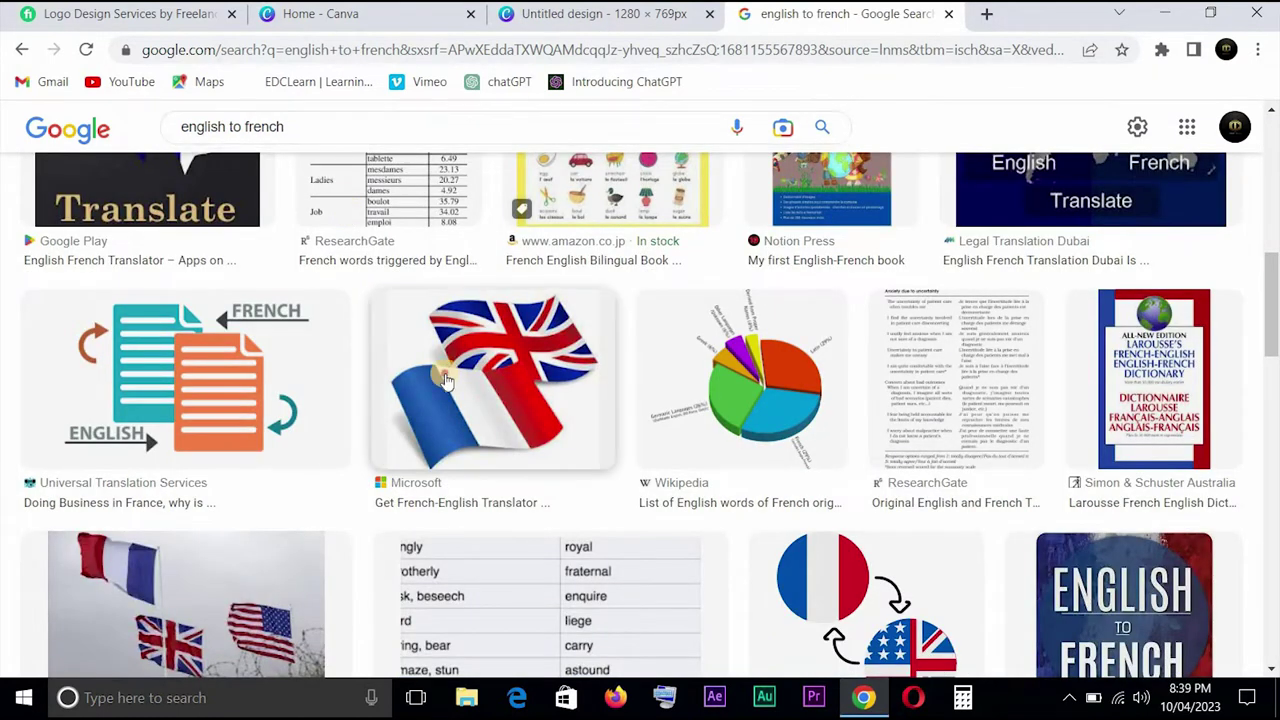
pyautogui.click(447, 381)
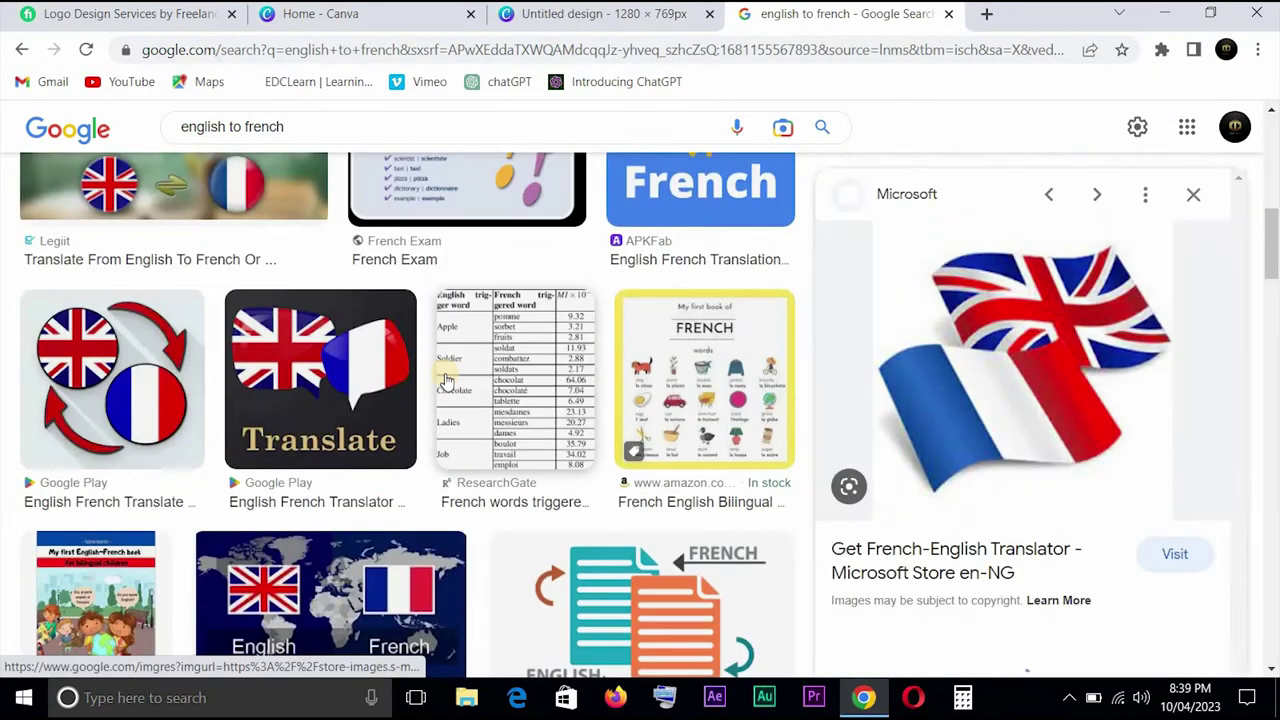
# Step: Save the previewed flag picture to disk as trans.png
pyautogui.rightClick(1040, 392)
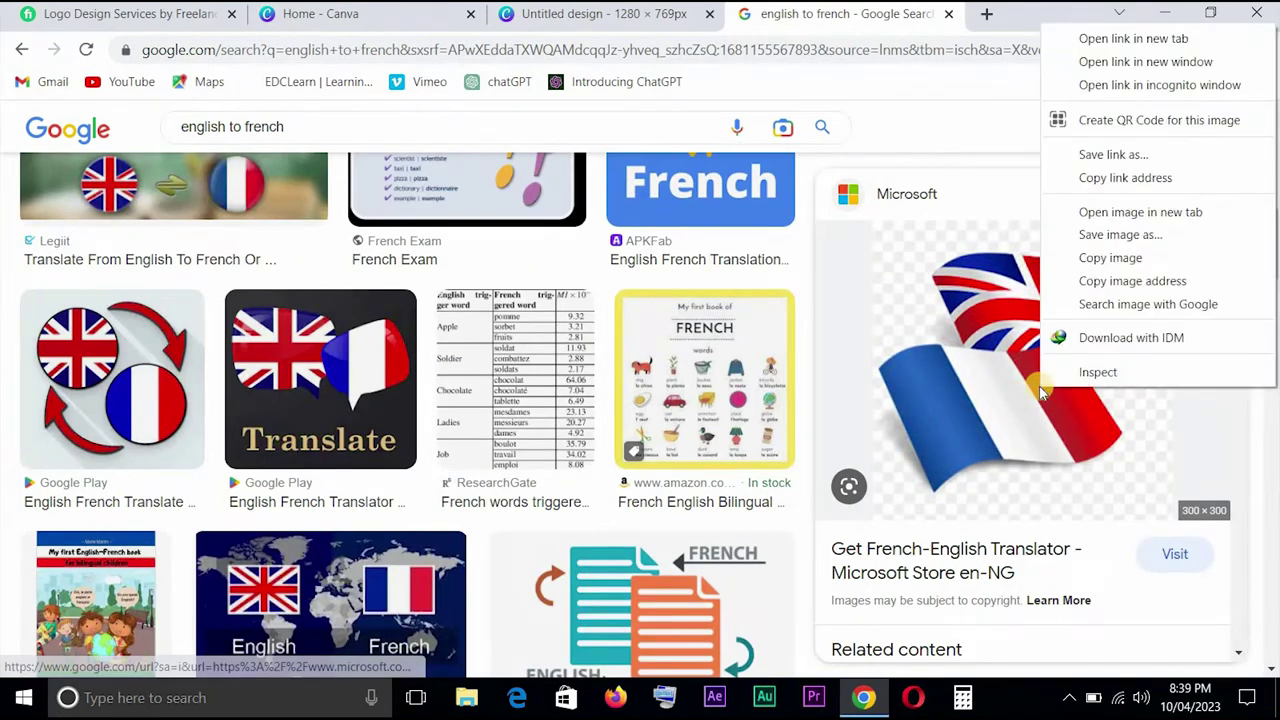
pyautogui.click(1119, 235)
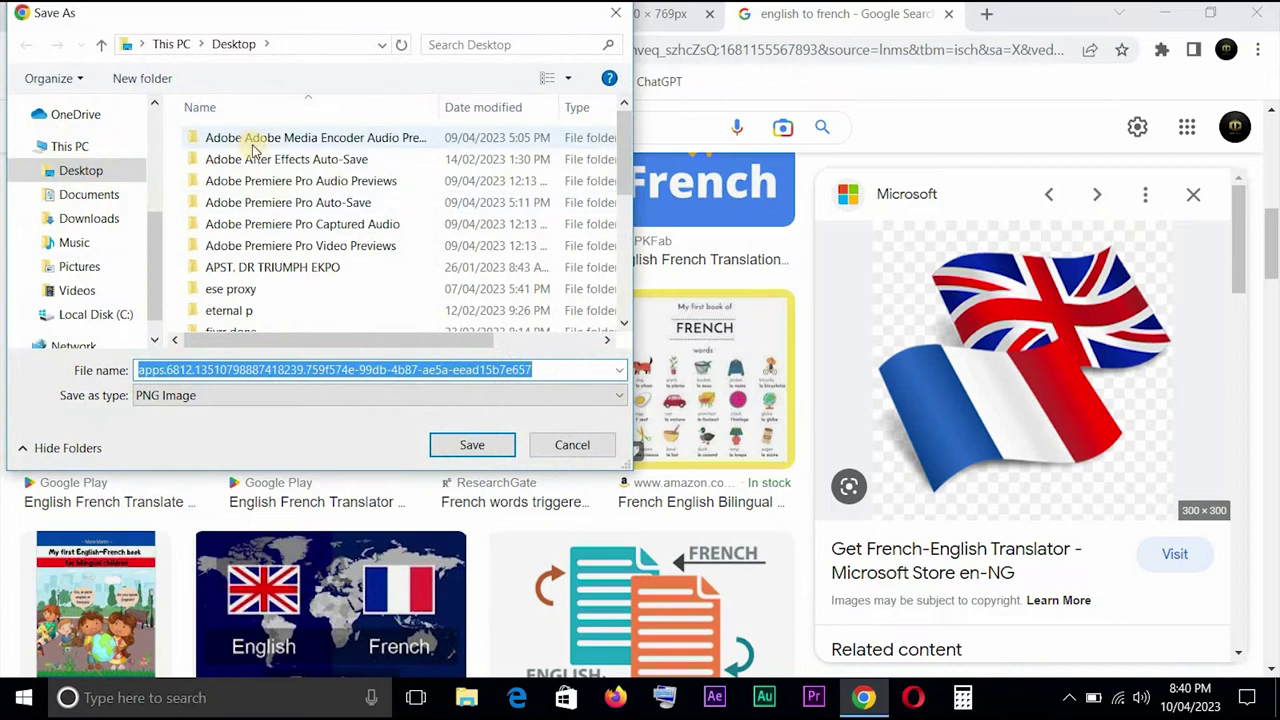
pyautogui.write('tra')
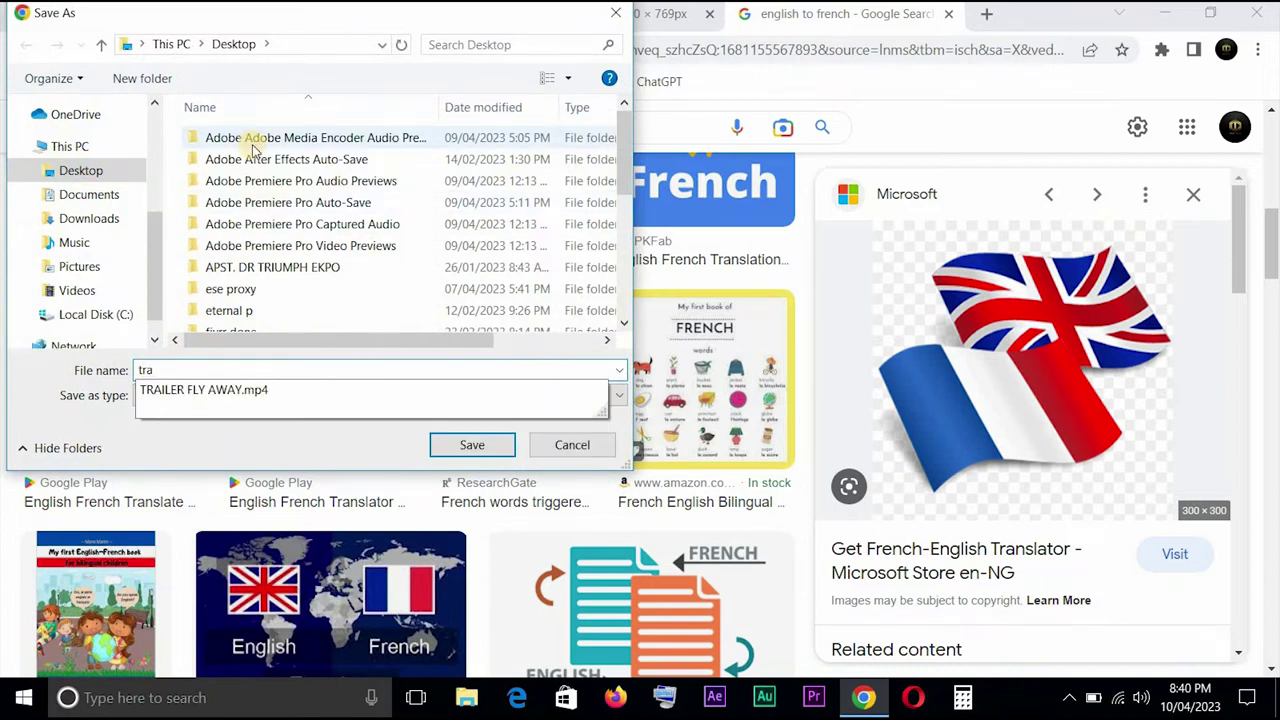
pyautogui.write('ns')
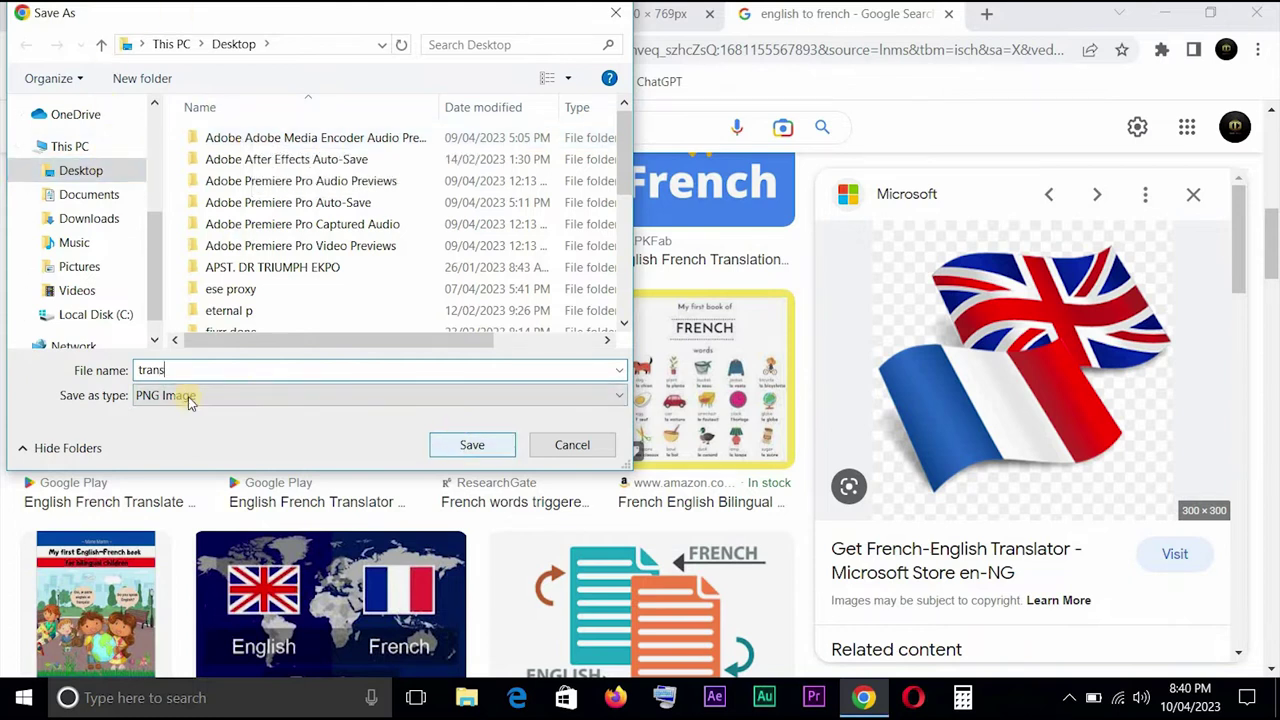
pyautogui.click(472, 445)
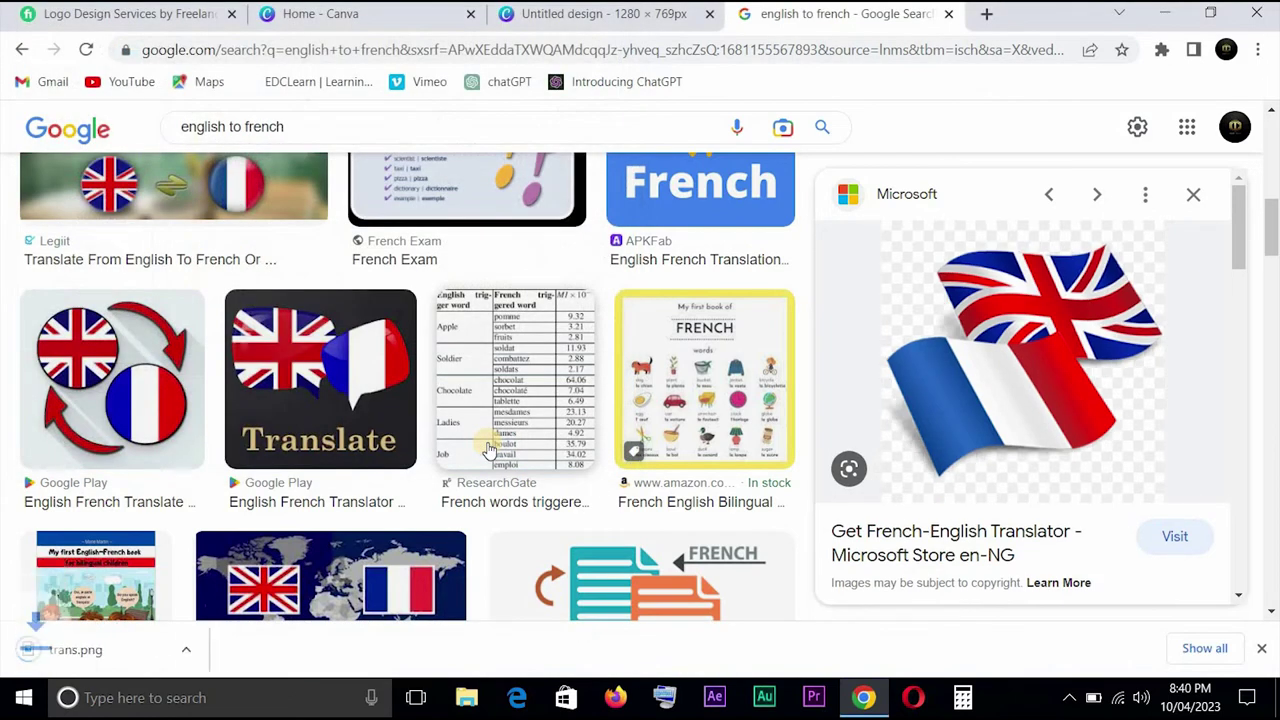
# Step: Refine the image search to 'english to french png'
pyautogui.click(310, 126)
pyautogui.write('pr')
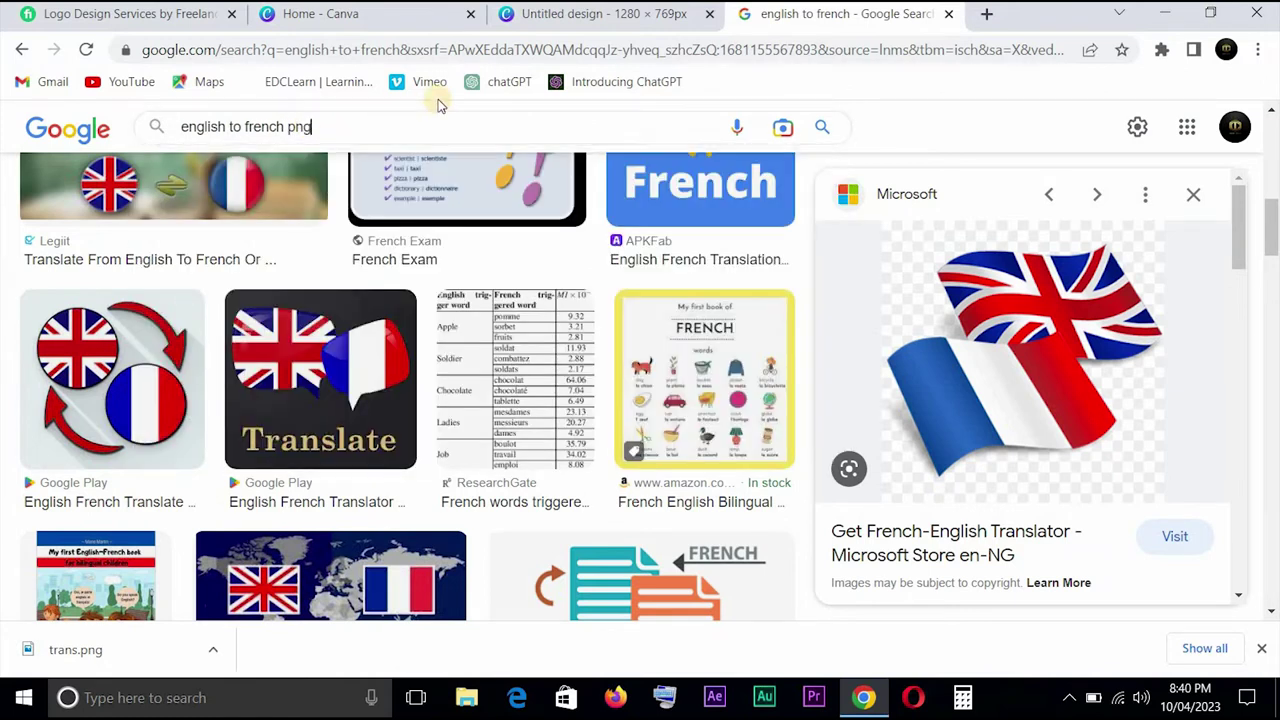
pyautogui.press('Return')
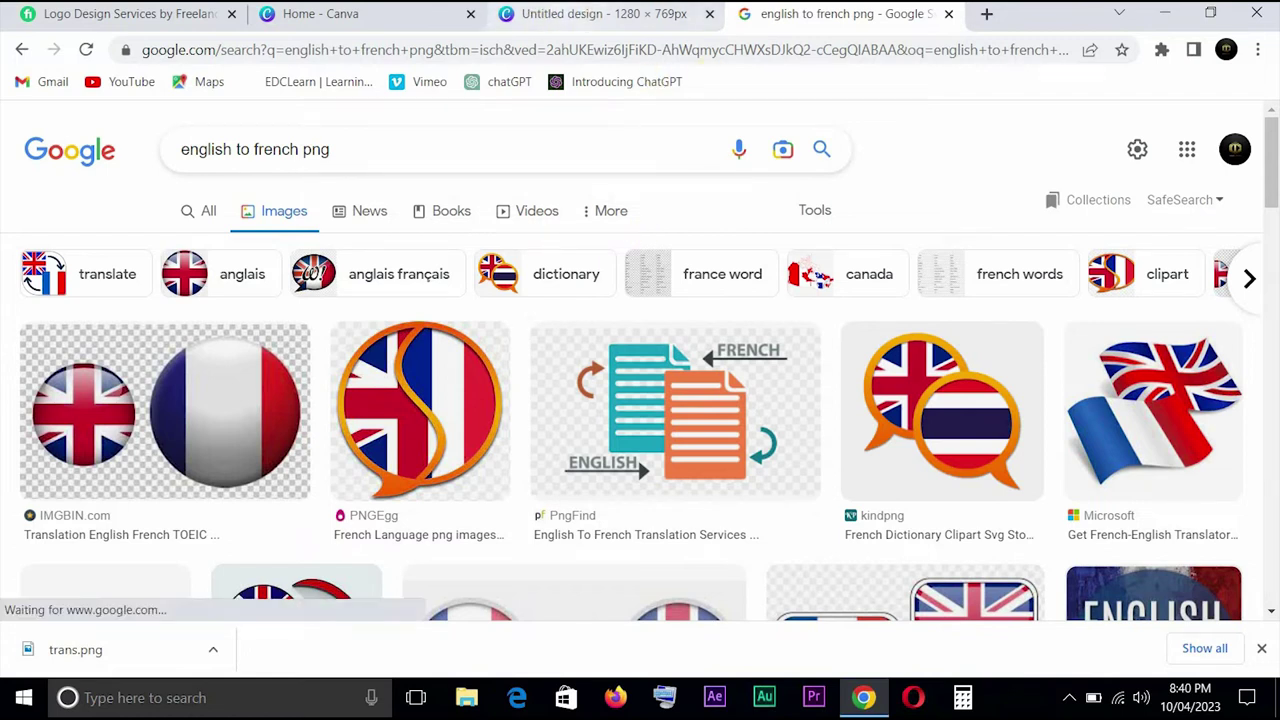
# Step: Upload trans.png from the Desktop into the Canva design's uploads
pyautogui.click(545, 18)
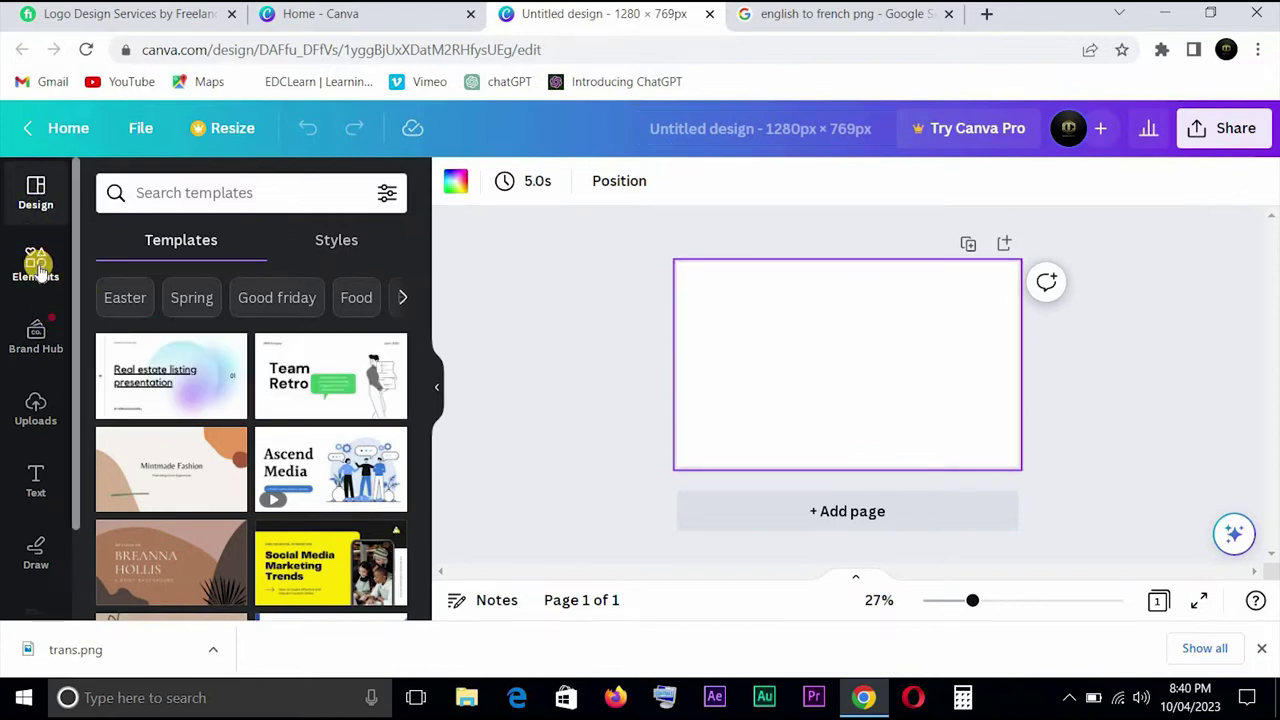
pyautogui.click(30, 422)
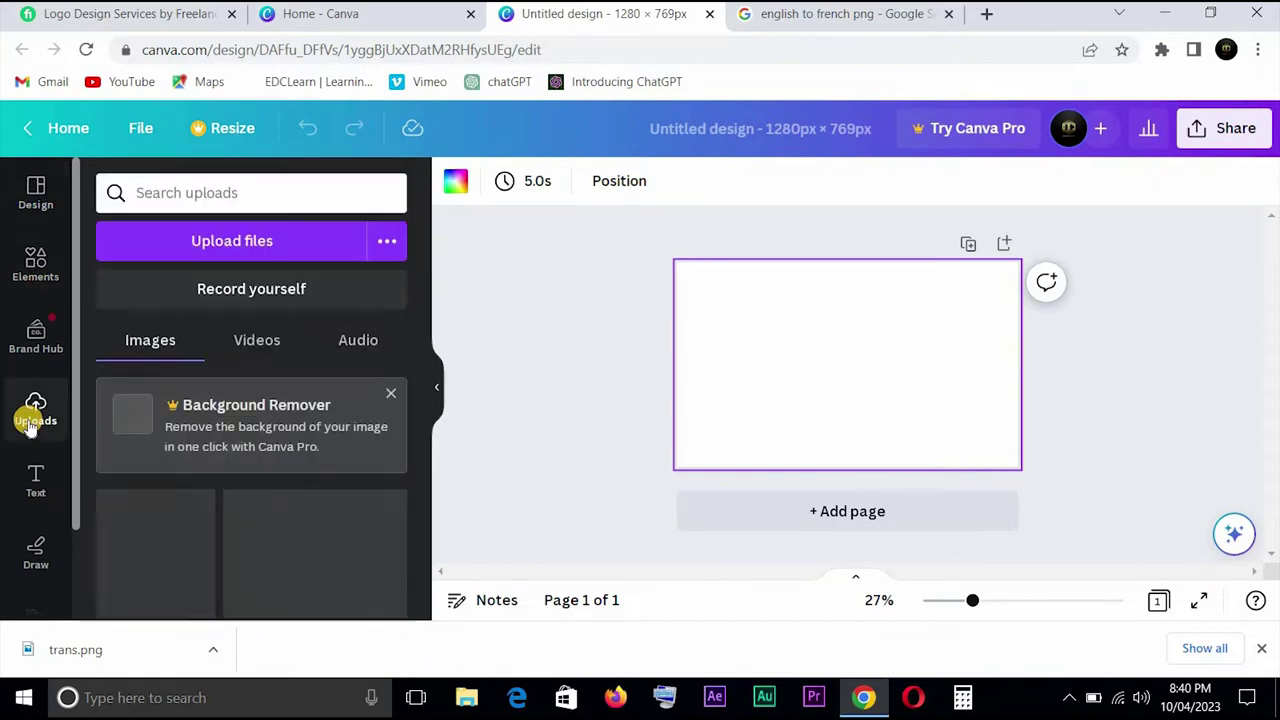
pyautogui.click(217, 247)
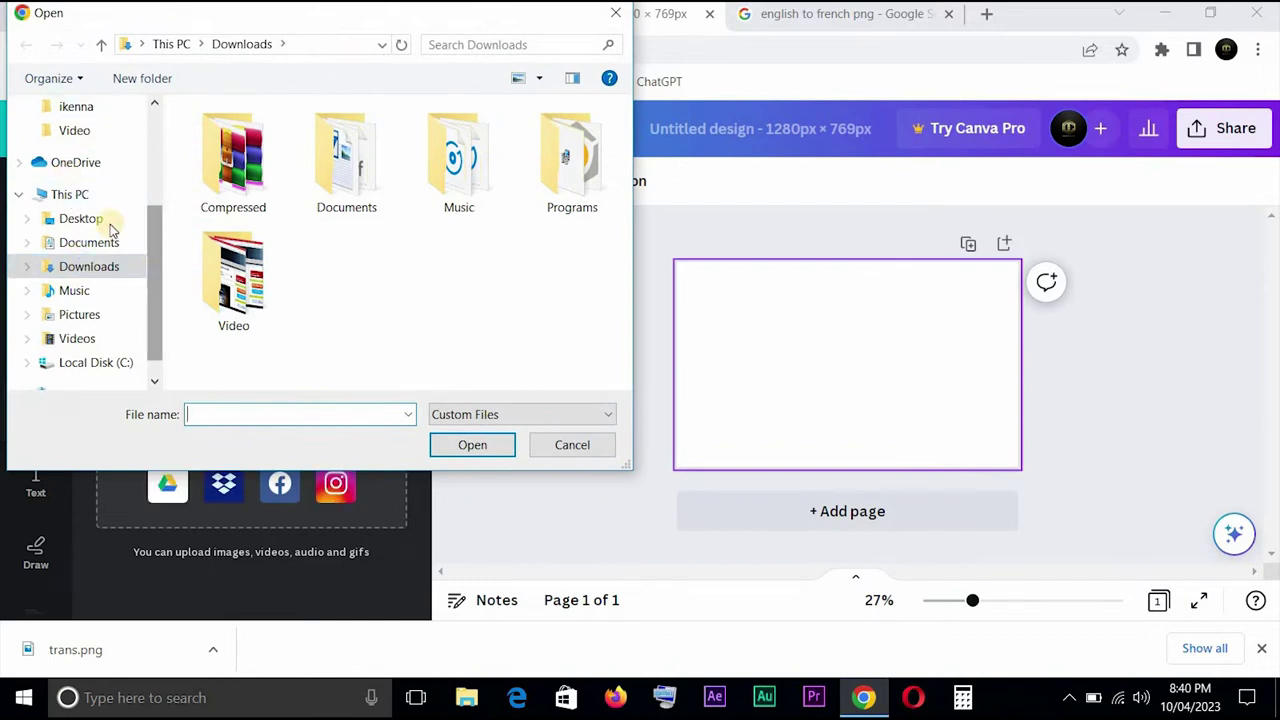
pyautogui.click(108, 222)
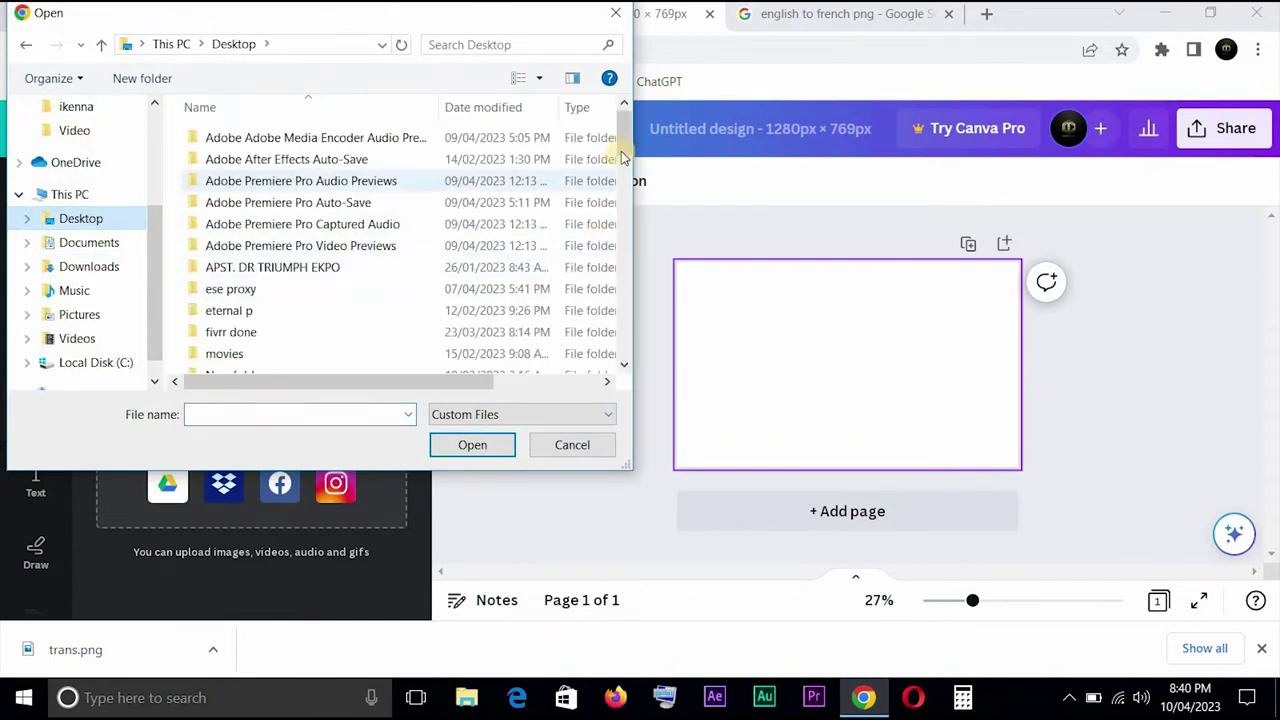
pyautogui.click(630, 248)
pyautogui.moveTo(630, 248); pyautogui.dragTo(630, 380)
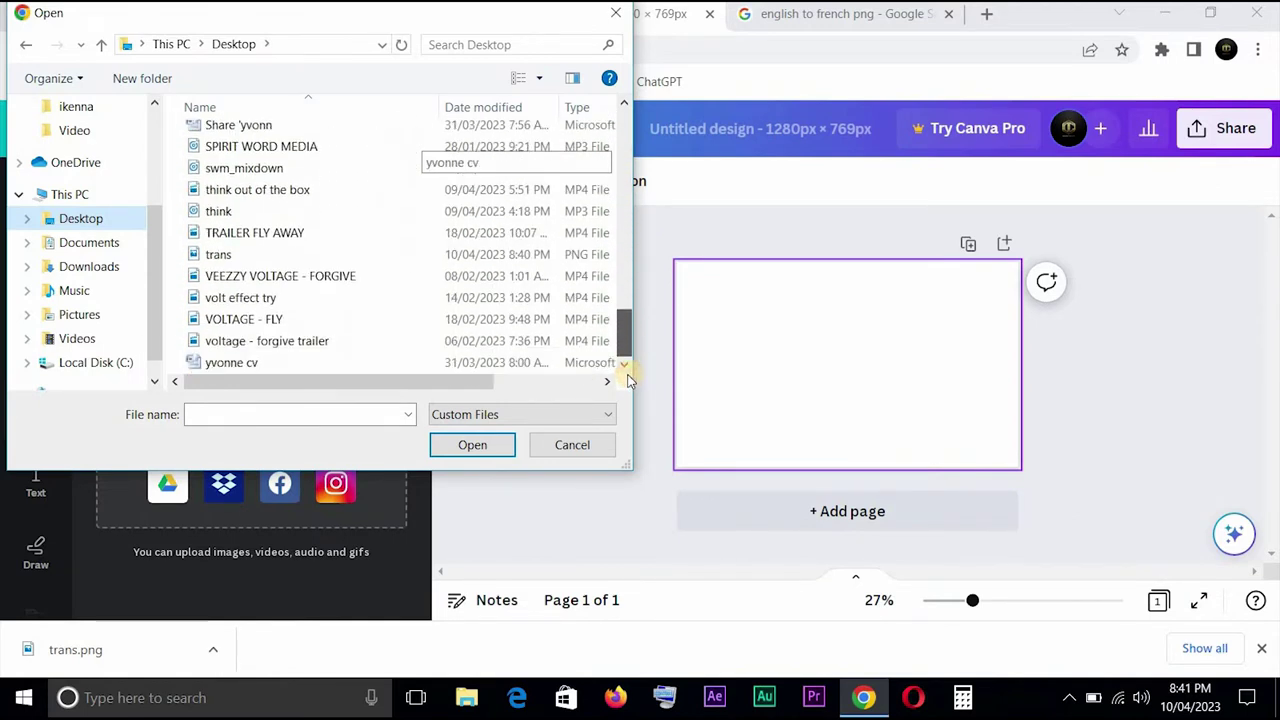
pyautogui.click(263, 320)
pyautogui.press('t')
pyautogui.press('t')
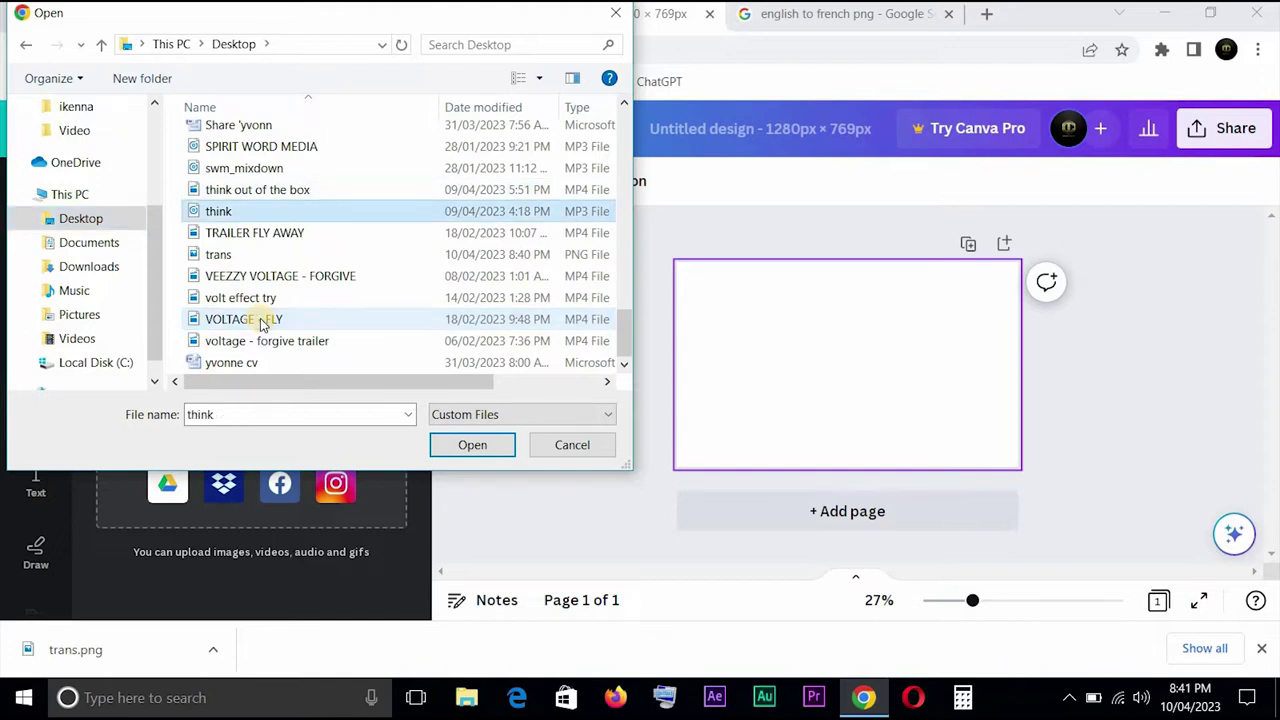
pyautogui.press('t')
pyautogui.press('t')
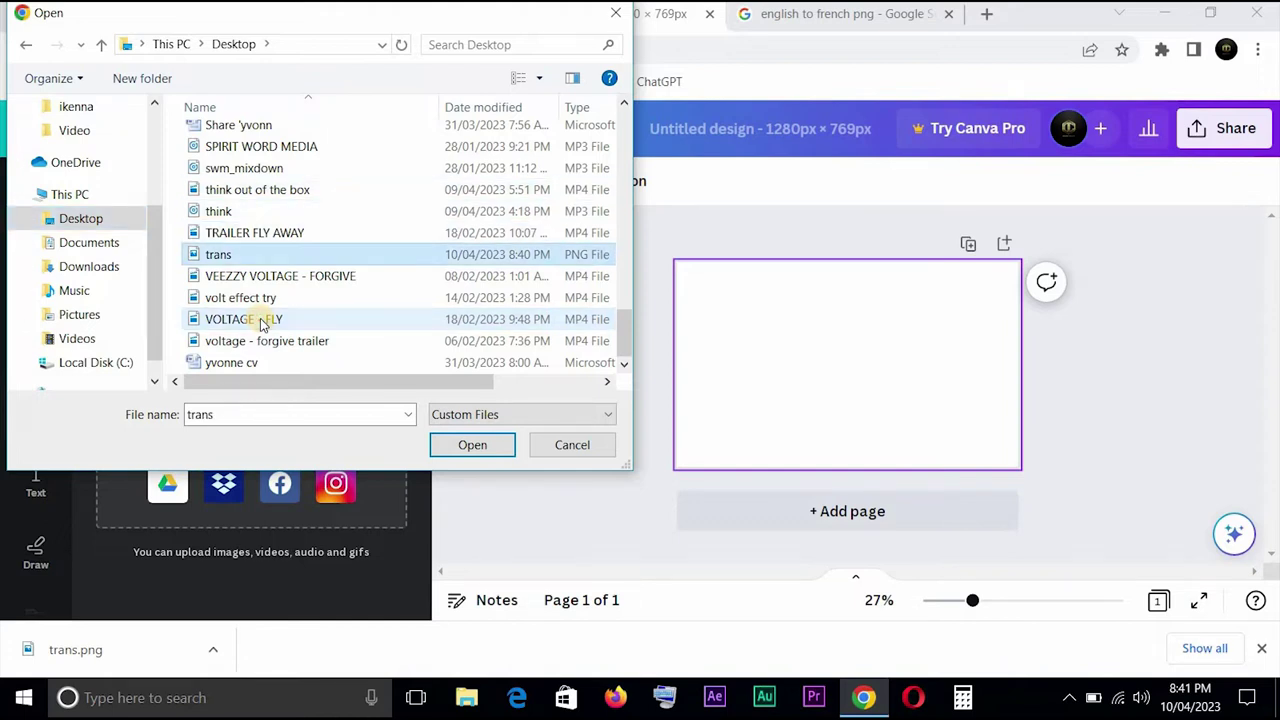
pyautogui.doubleClick(233, 254)
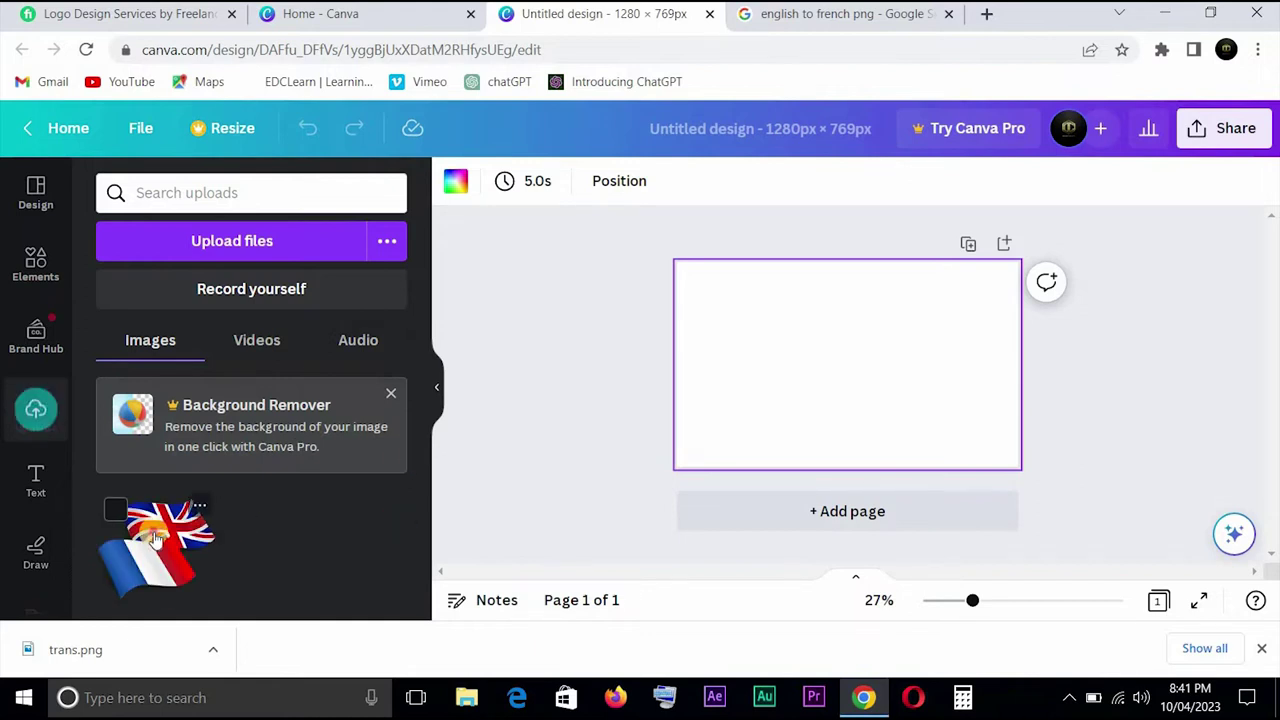
# Step: Add the flag to the page, then delete and undo until the page is empty
pyautogui.click(155, 540)
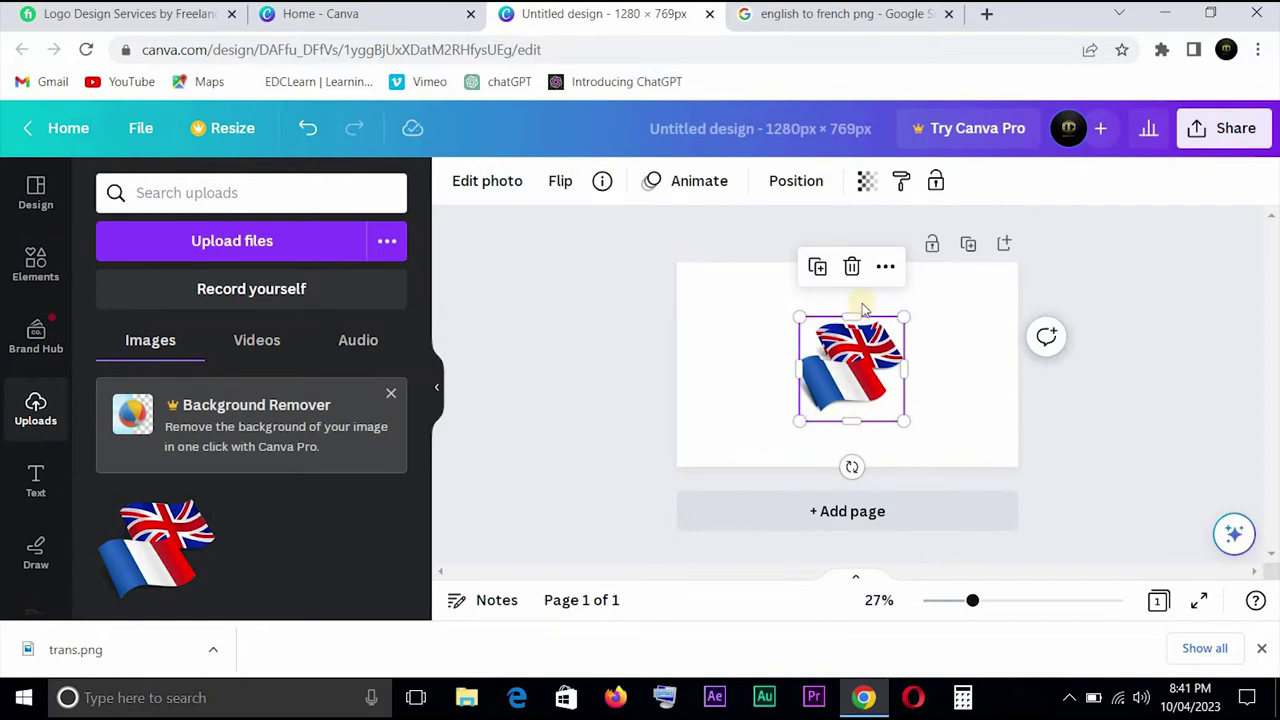
pyautogui.click(852, 267)
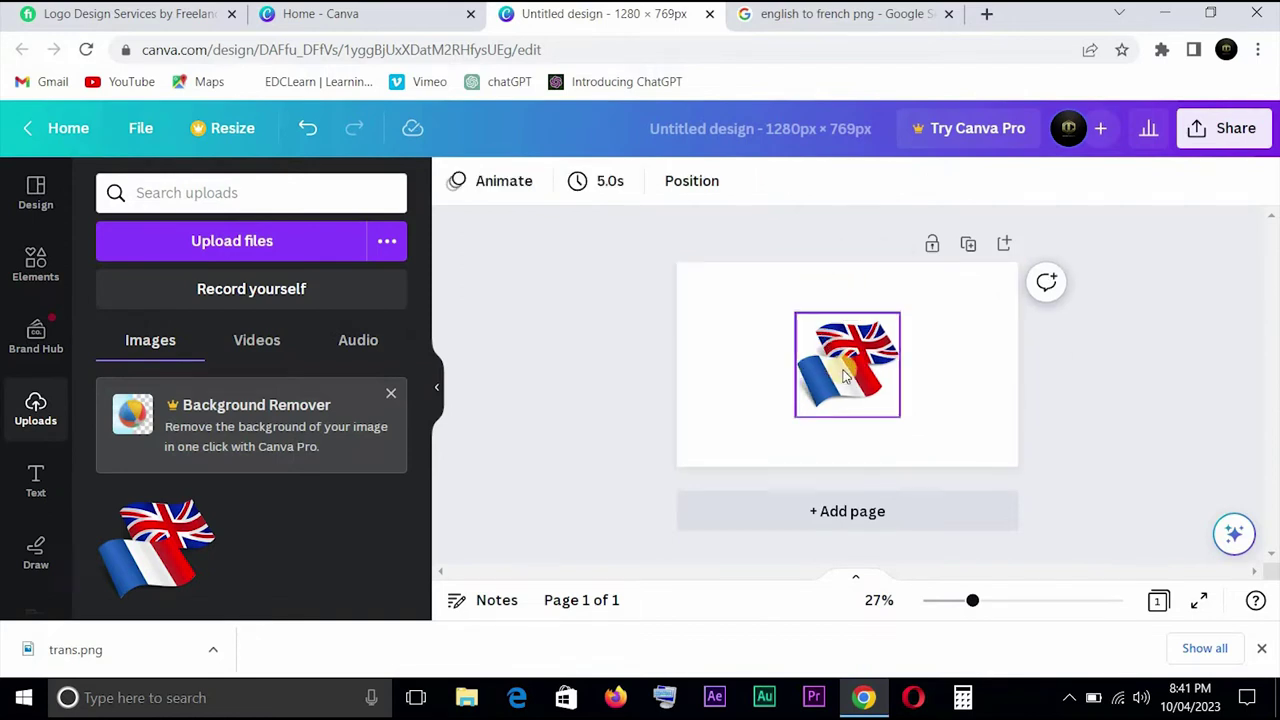
pyautogui.click(310, 128)
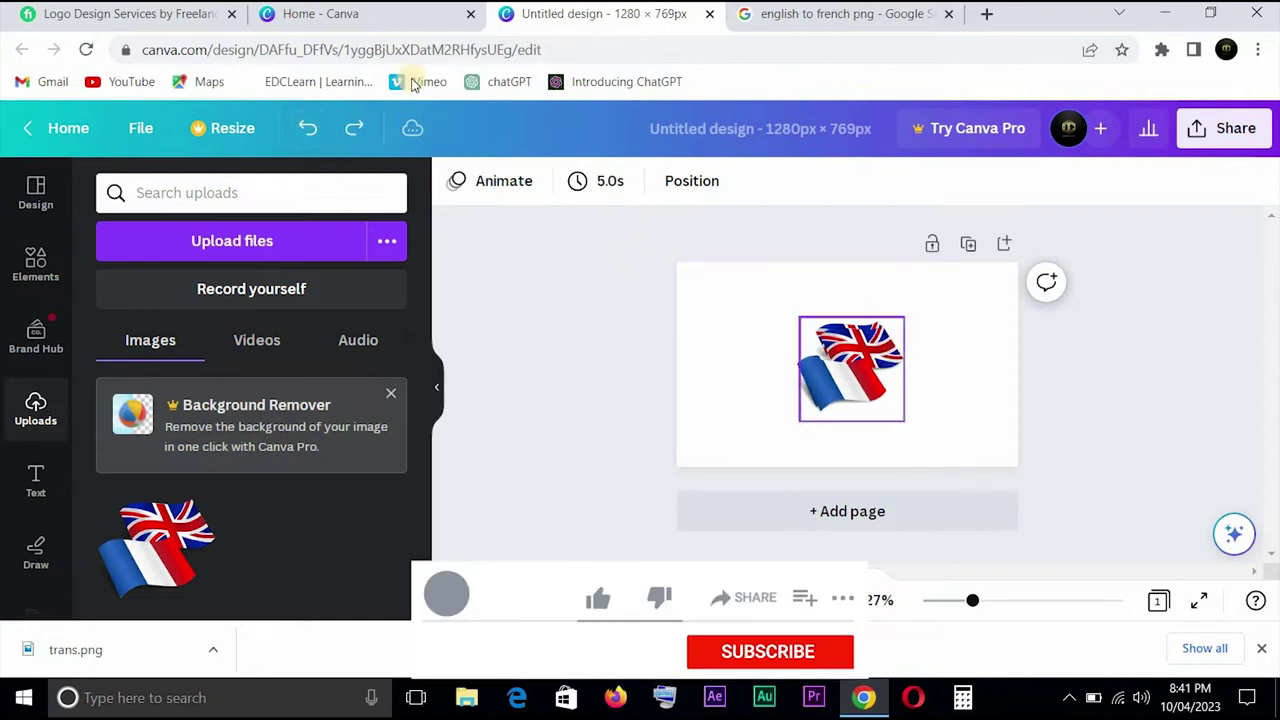
pyautogui.click(311, 130)
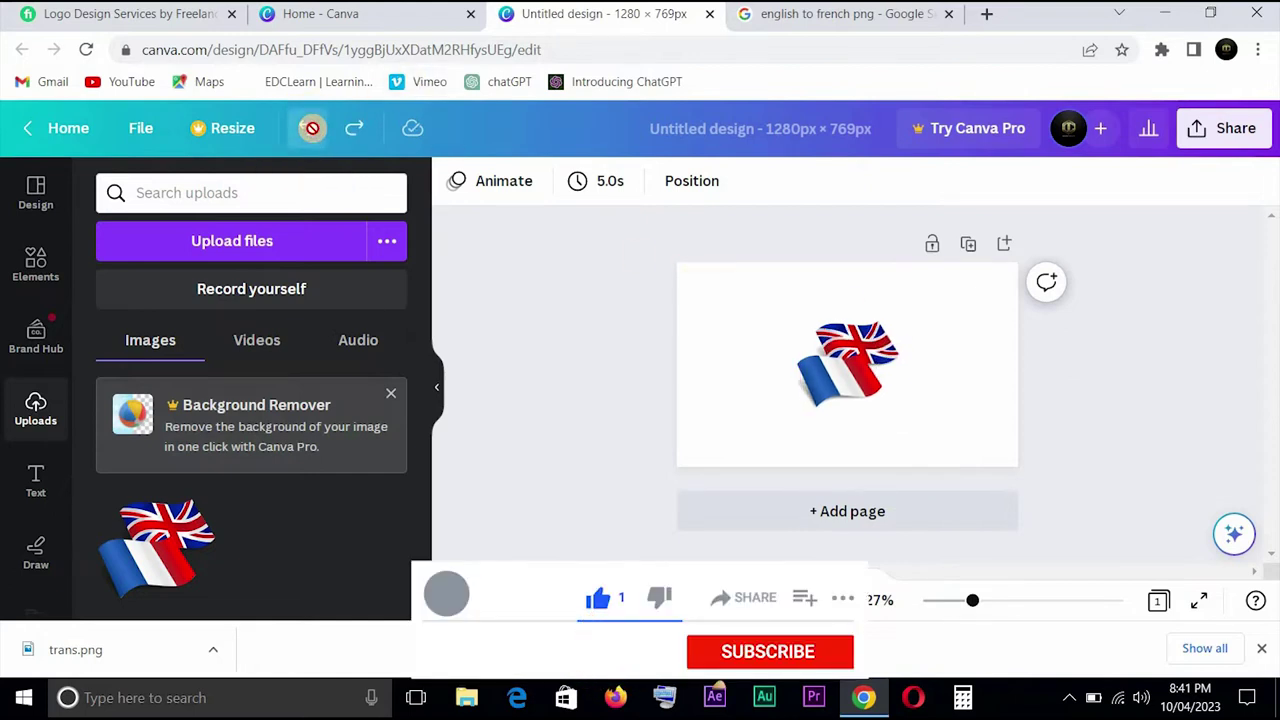
pyautogui.click(311, 130)
# Step: Fill the page background with solid red
pyautogui.click(776, 374)
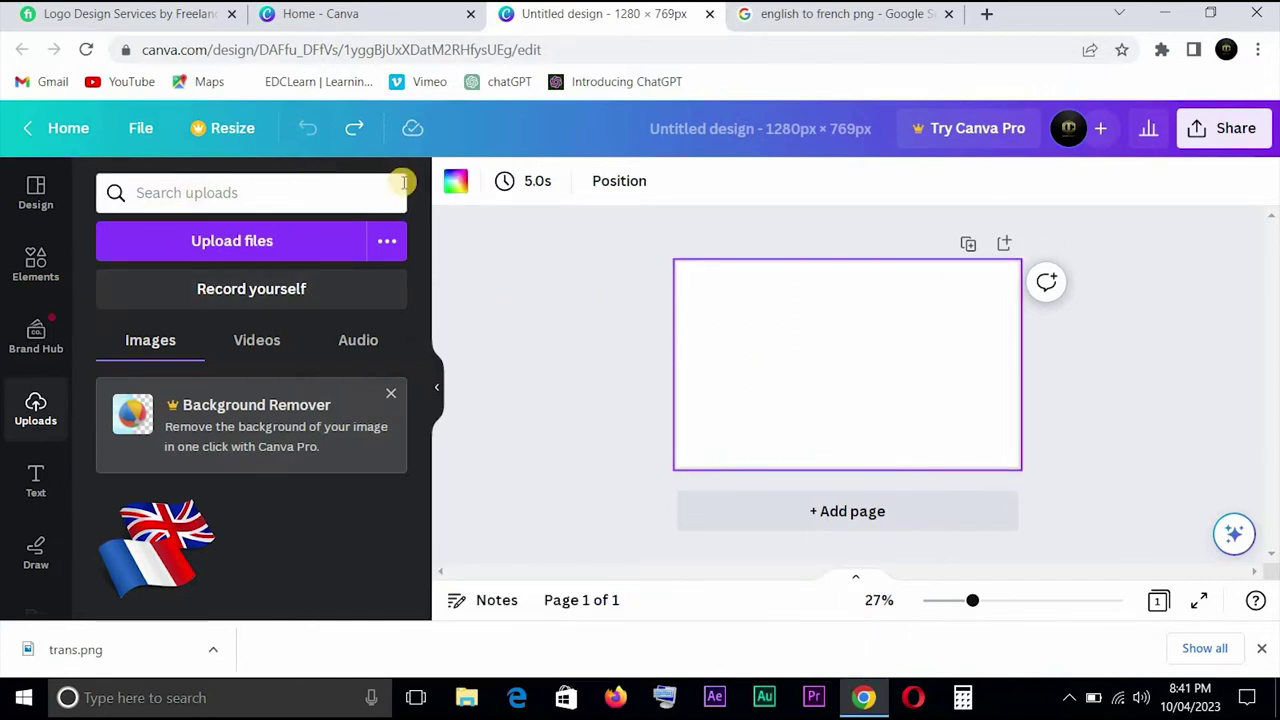
pyautogui.click(457, 184)
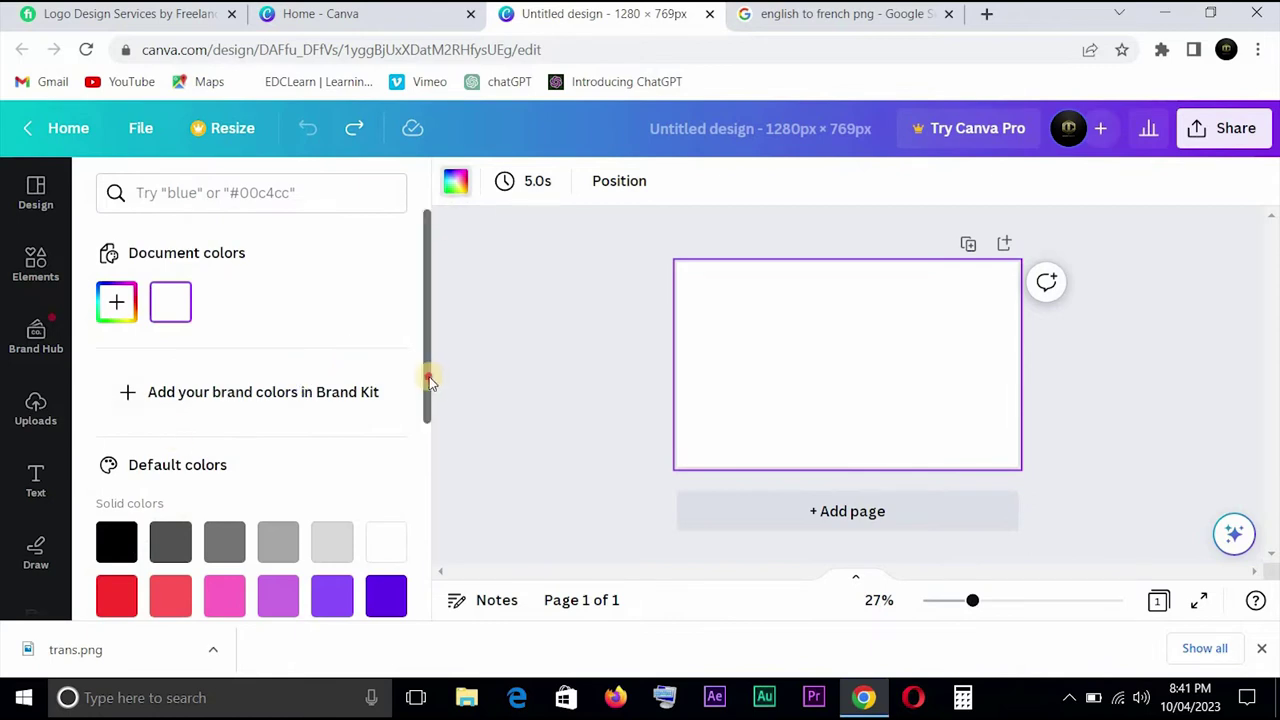
pyautogui.scroll(-2, 426, 457)
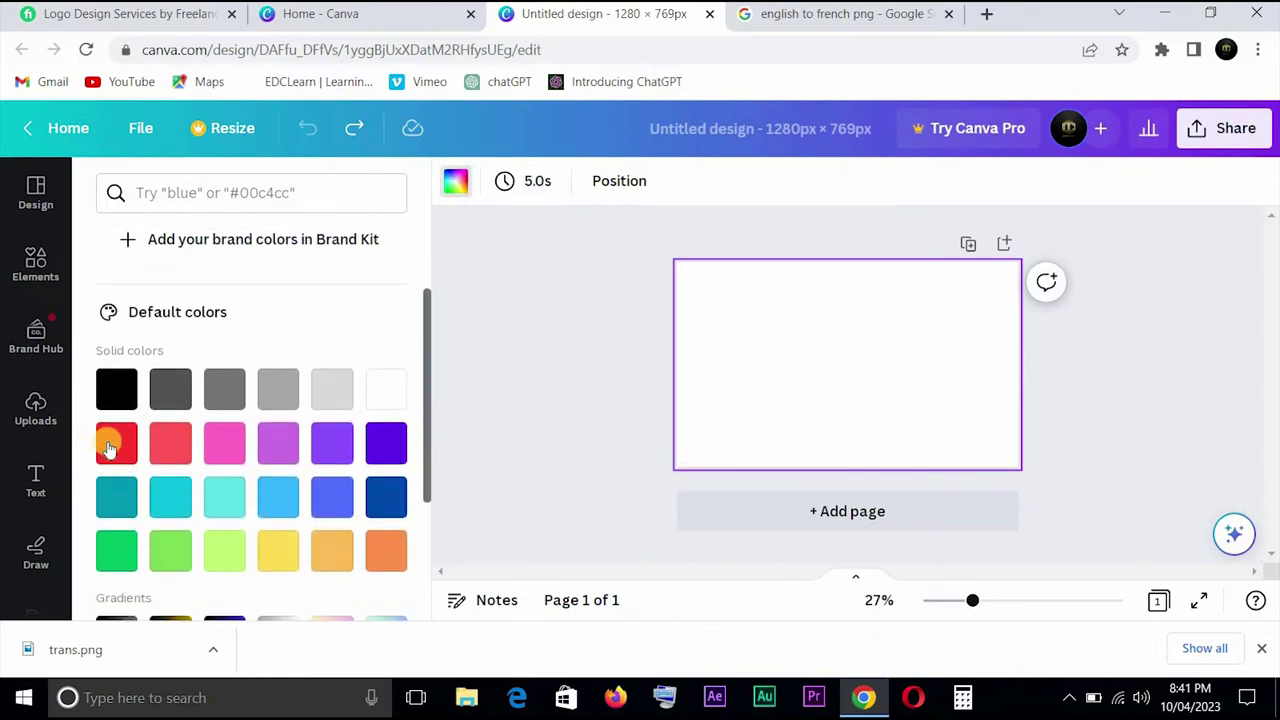
pyautogui.click(116, 443)
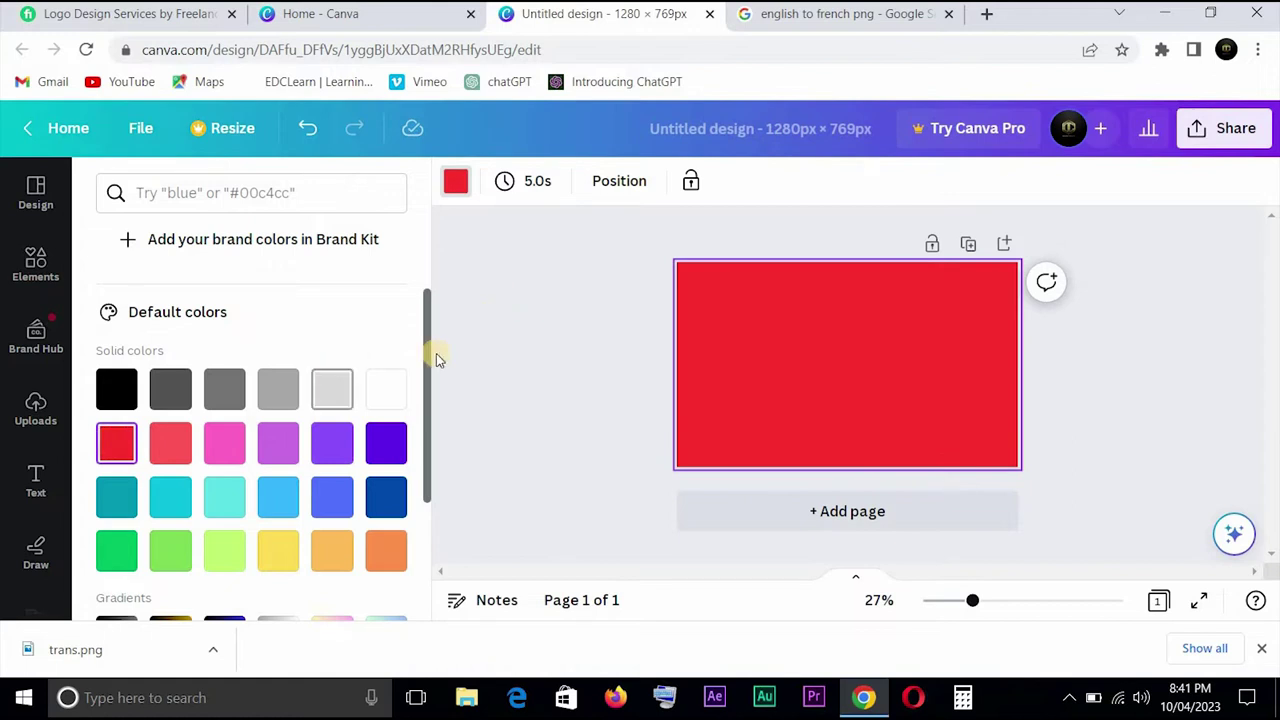
pyautogui.scroll(2, 442, 292)
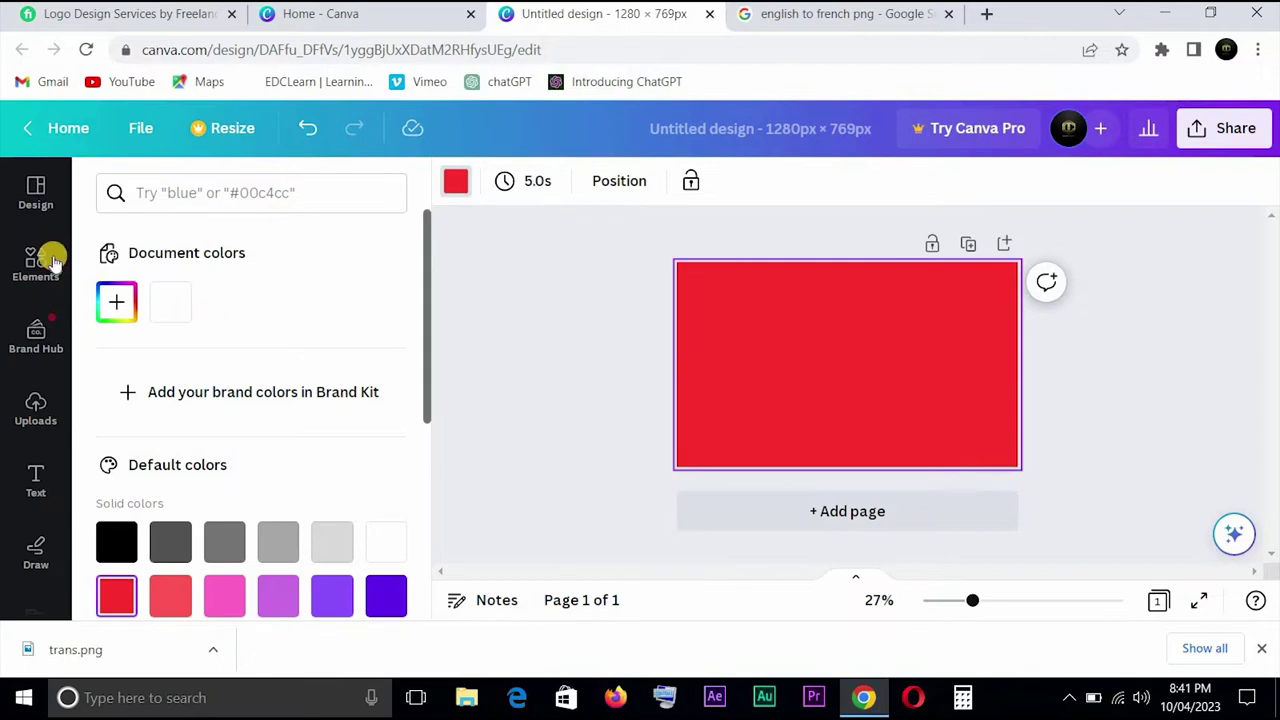
# Step: Place the uploaded trans.png flag on the red page and enlarge it
pyautogui.click(33, 395)
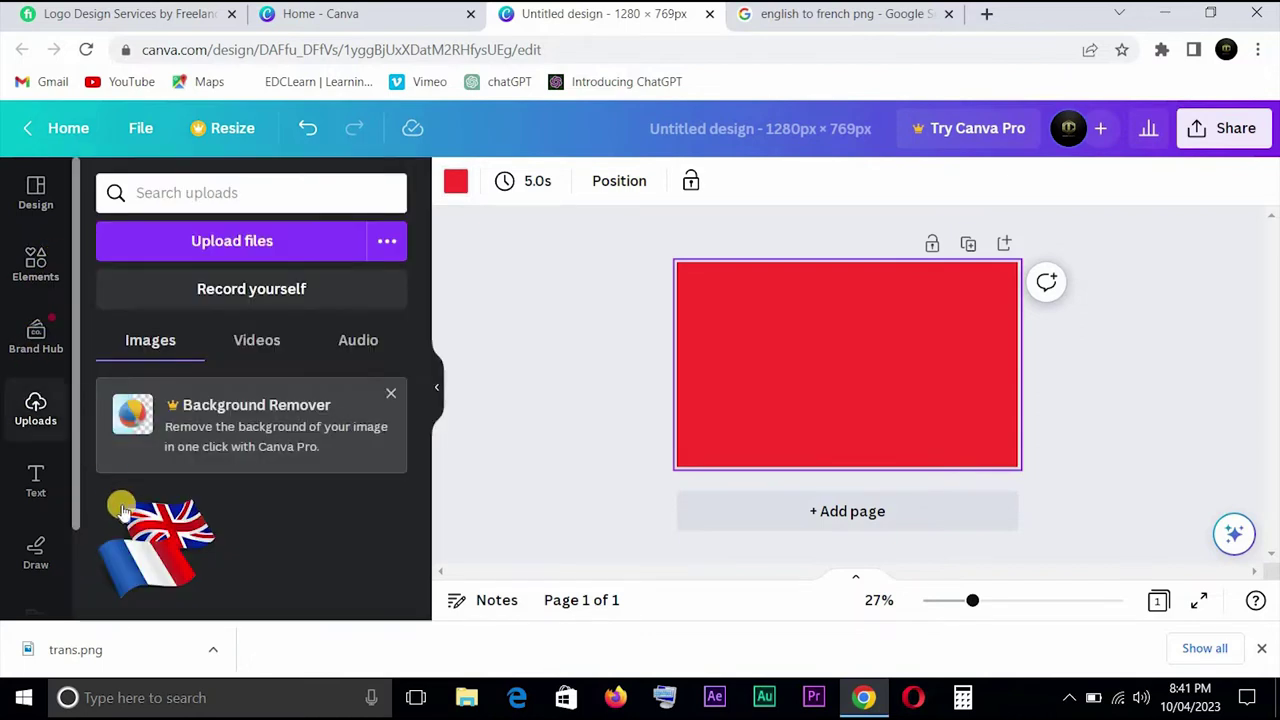
pyautogui.click(158, 530)
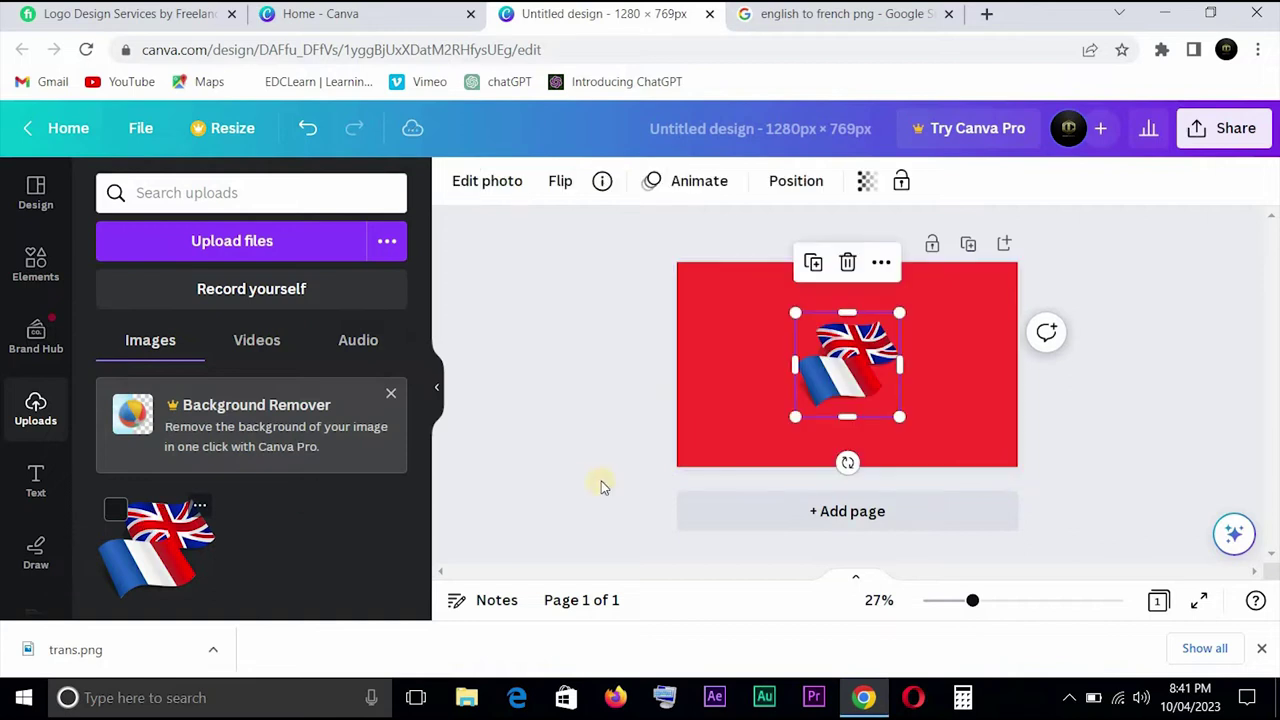
pyautogui.moveTo(795, 416); pyautogui.dragTo(722, 489)
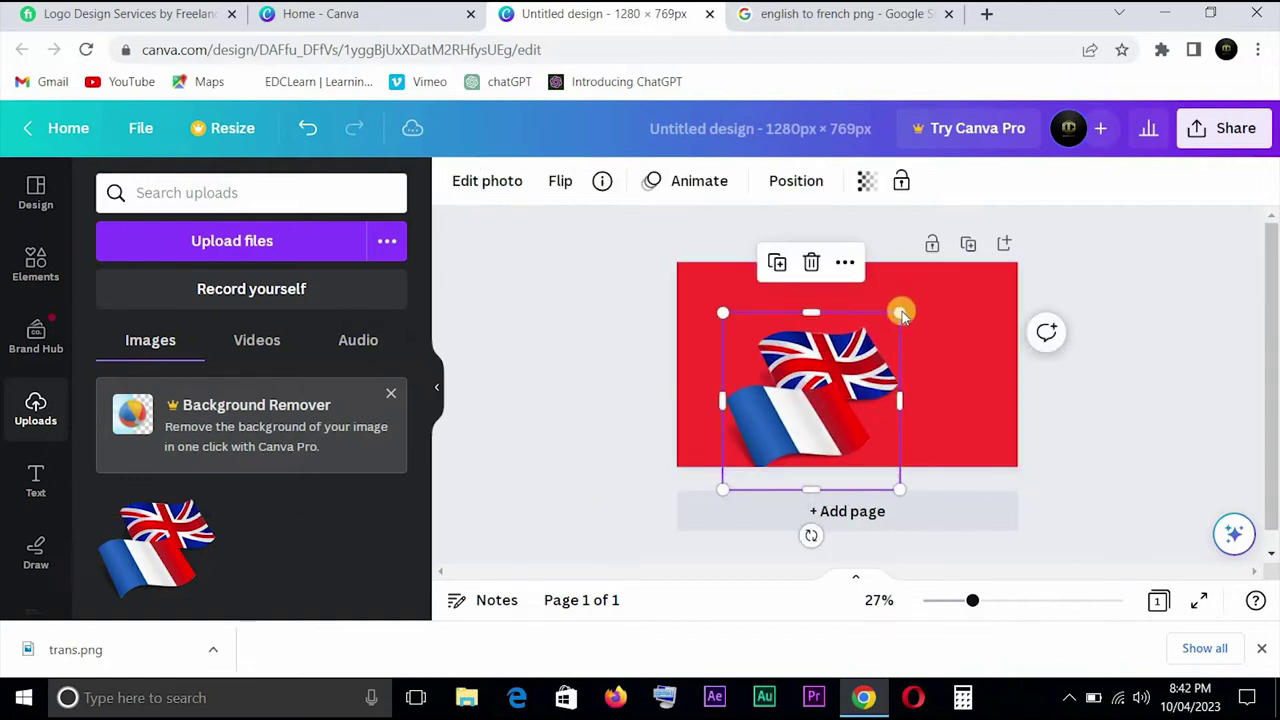
pyautogui.moveTo(900, 313); pyautogui.dragTo(969, 257)
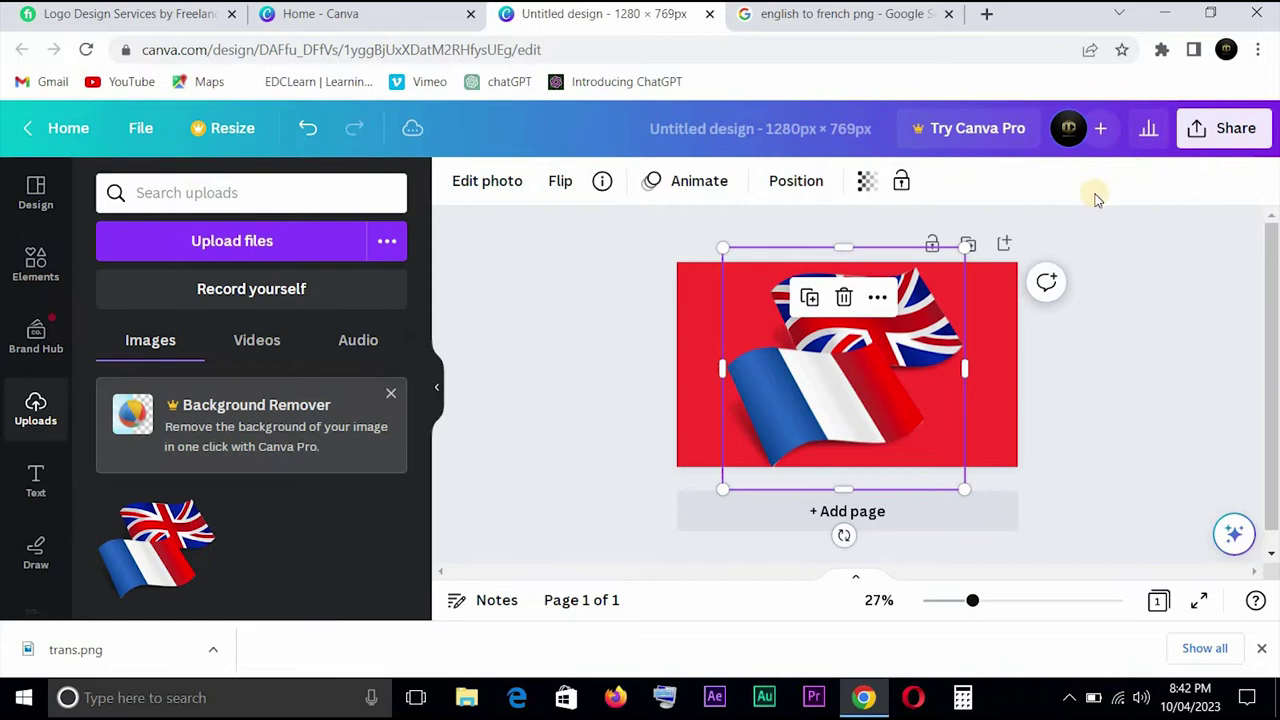
# Step: Set the flag image's transparency to 70
pyautogui.click(866, 186)
pyautogui.moveTo(870, 268)
pyautogui.mouseDown()
pyautogui.moveTo(722, 266)
pyautogui.moveTo(870, 262)
pyautogui.mouseUp()
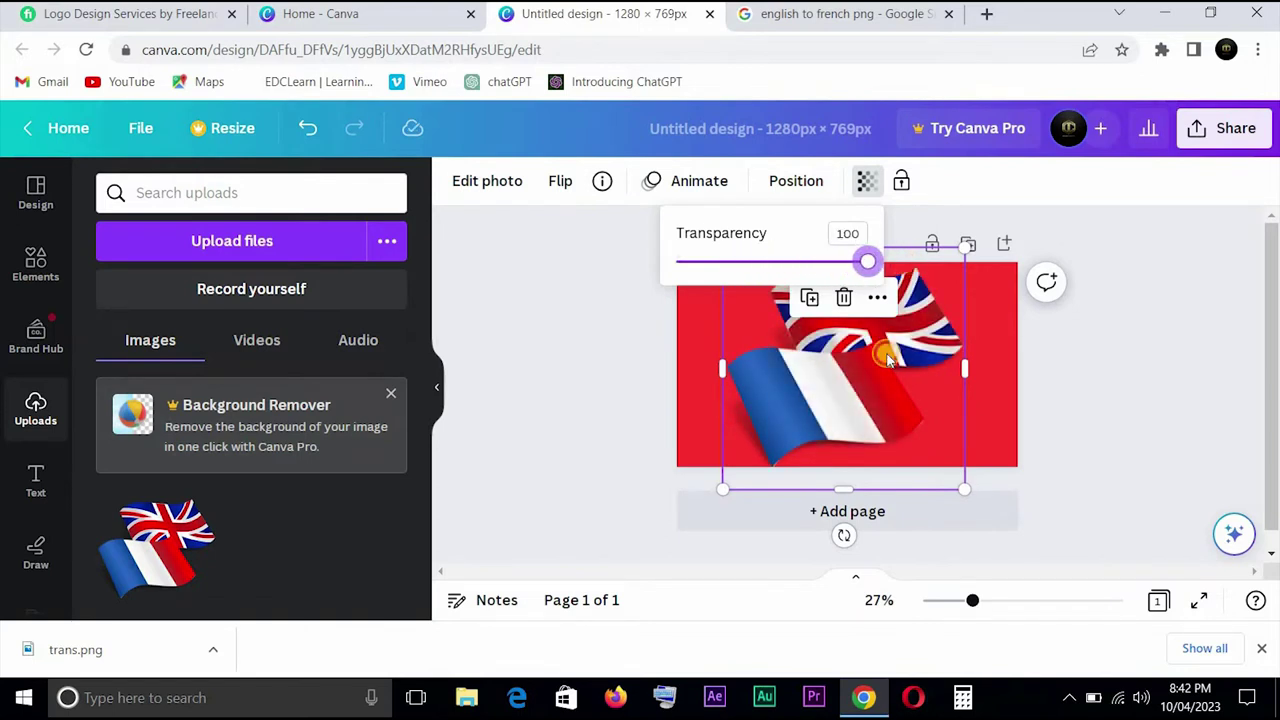
pyautogui.click(886, 358)
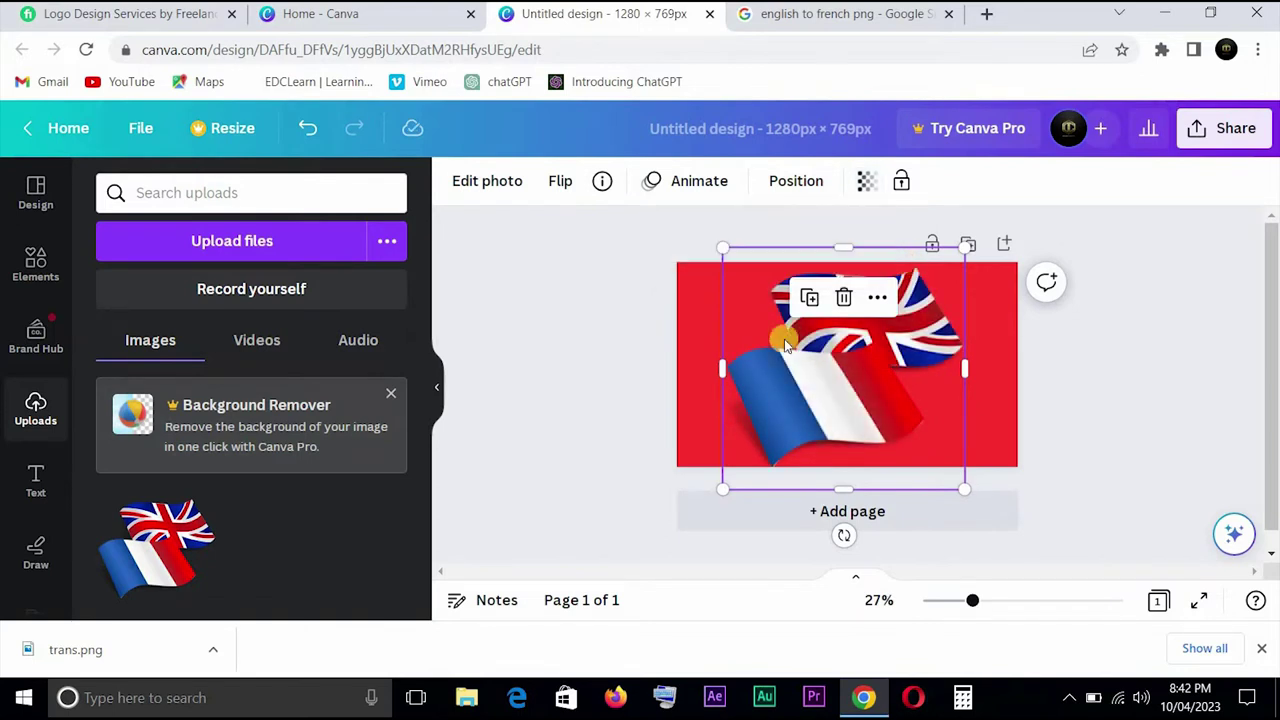
# Step: Shrink the flag slightly and move it toward the right side of the page
pyautogui.click(704, 315)
pyautogui.click(728, 255)
pyautogui.moveTo(720, 246); pyautogui.dragTo(766, 291)
pyautogui.moveTo(891, 388); pyautogui.dragTo(930, 366)
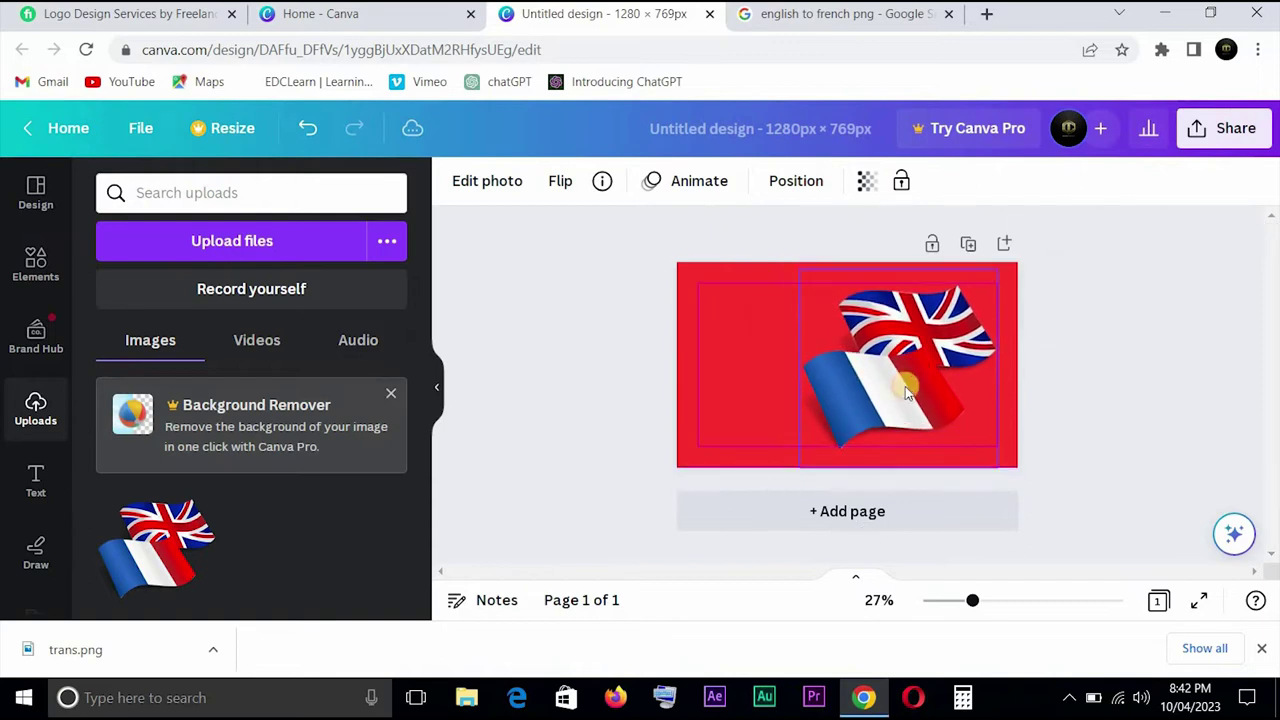
pyautogui.click(745, 337)
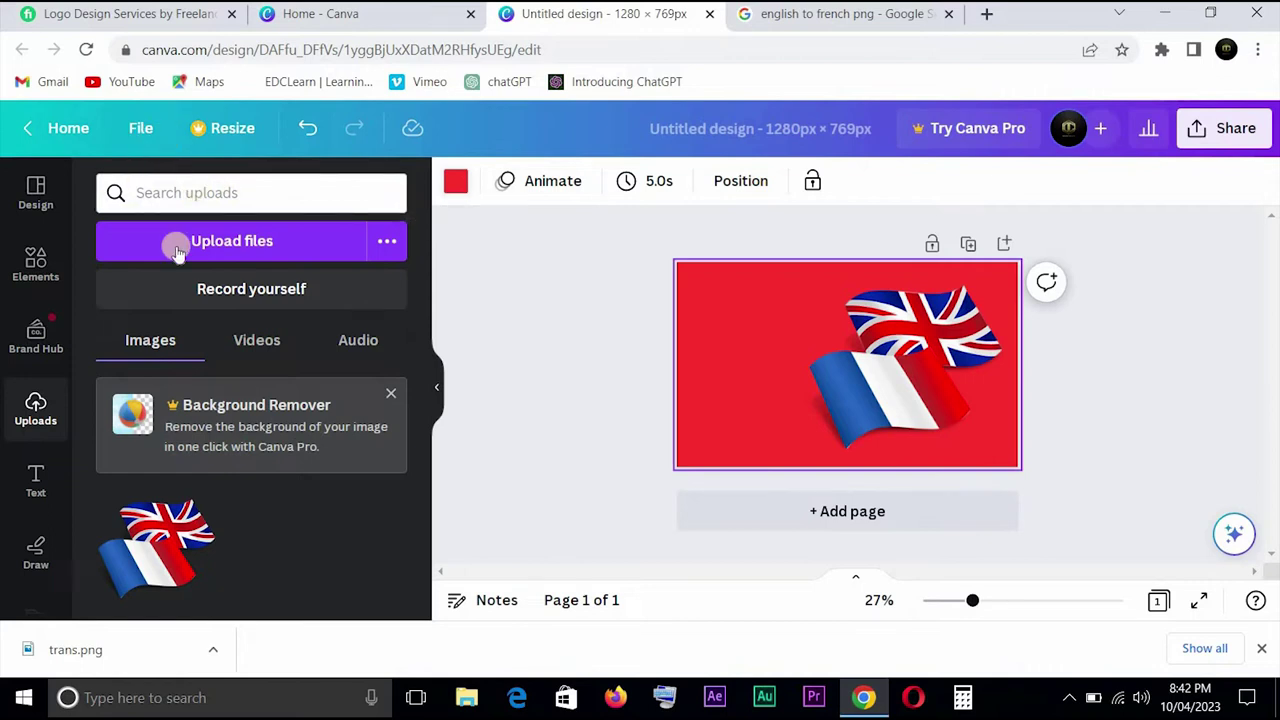
# Step: Add a heading reading 'I WILL TRANSLATE 1000 WORDS IN 24 HOURS FOR $10' over three lines
pyautogui.click(38, 478)
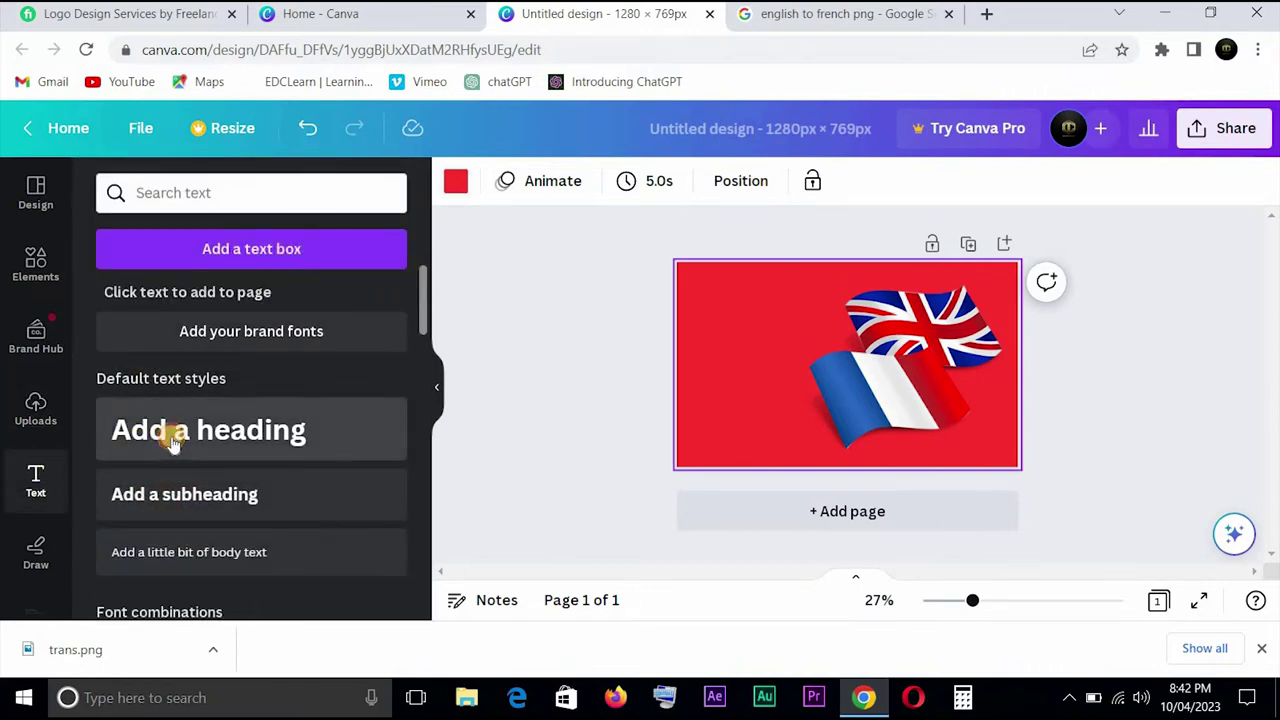
pyautogui.click(172, 440)
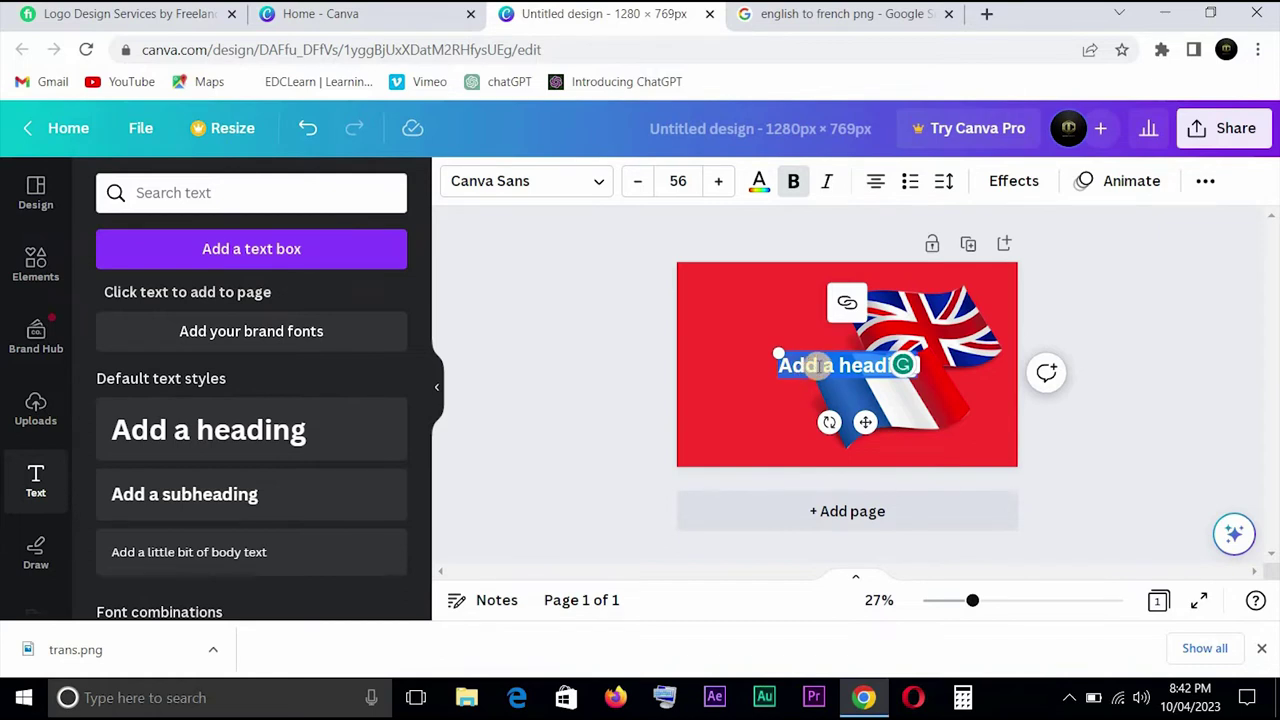
pyautogui.press('BackSpace')
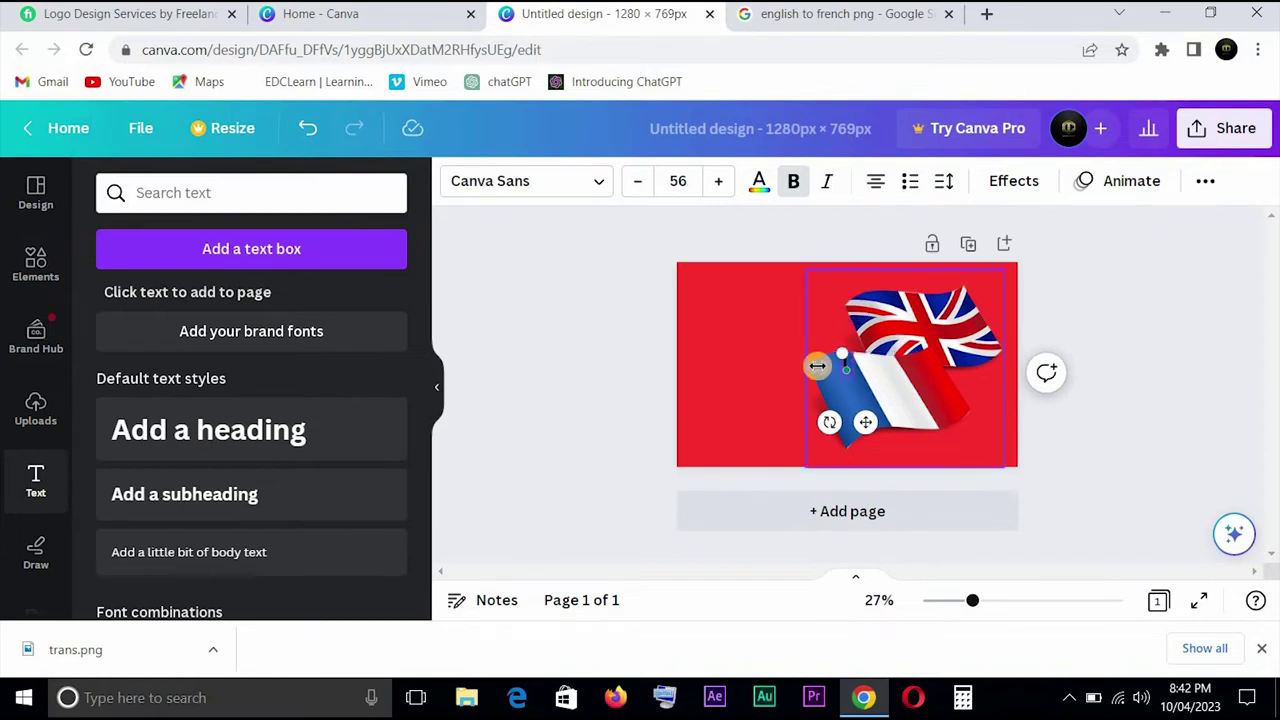
pyautogui.write('WIL')
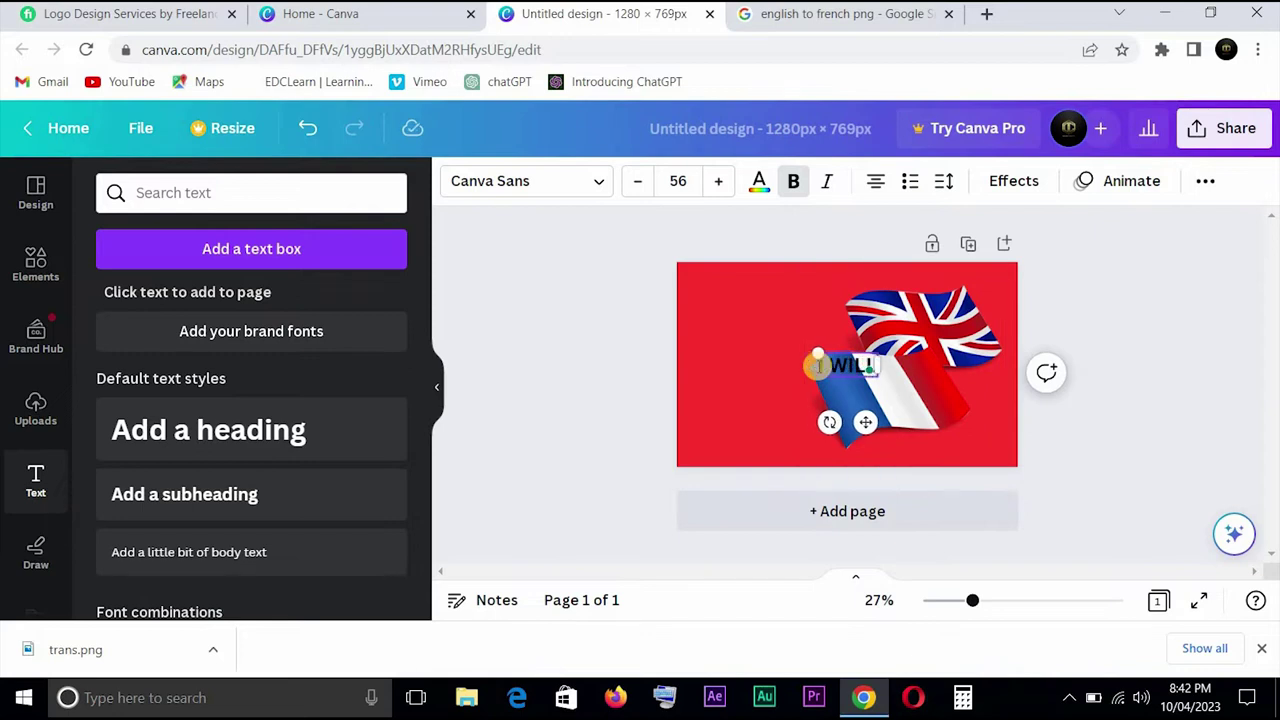
pyautogui.write('L TRE')
pyautogui.press('BackSpace')
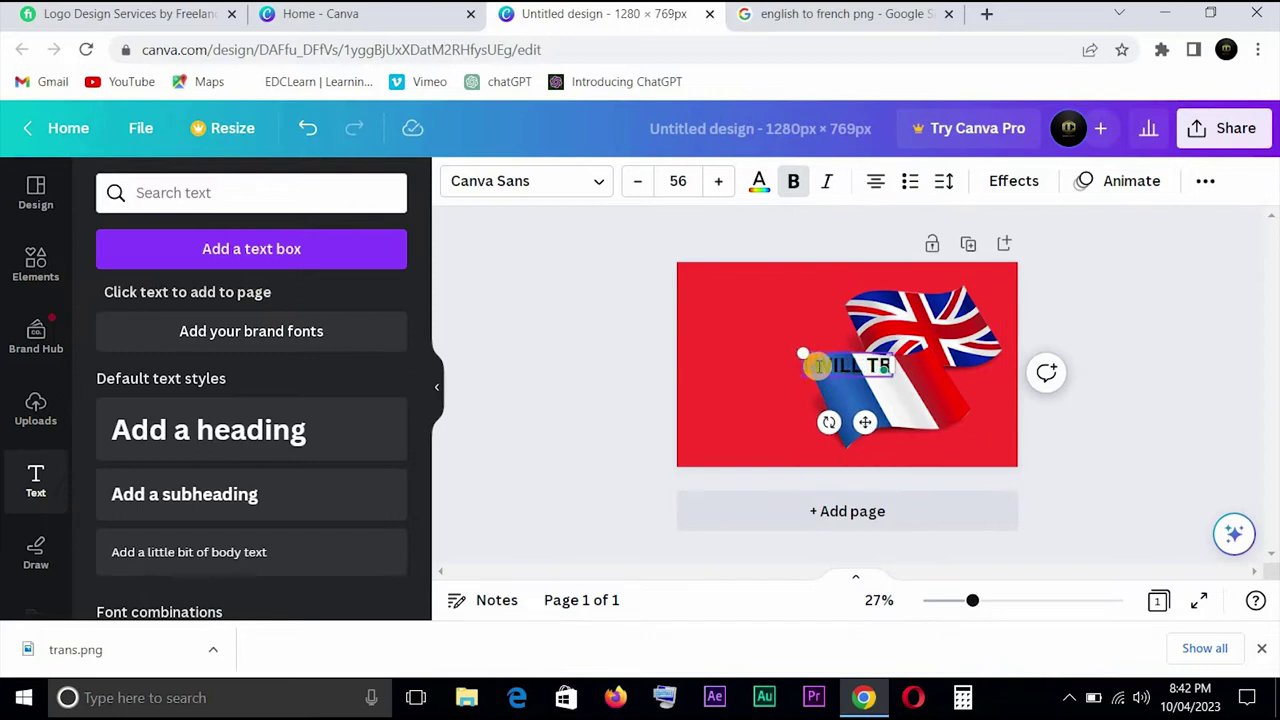
pyautogui.write('AN')
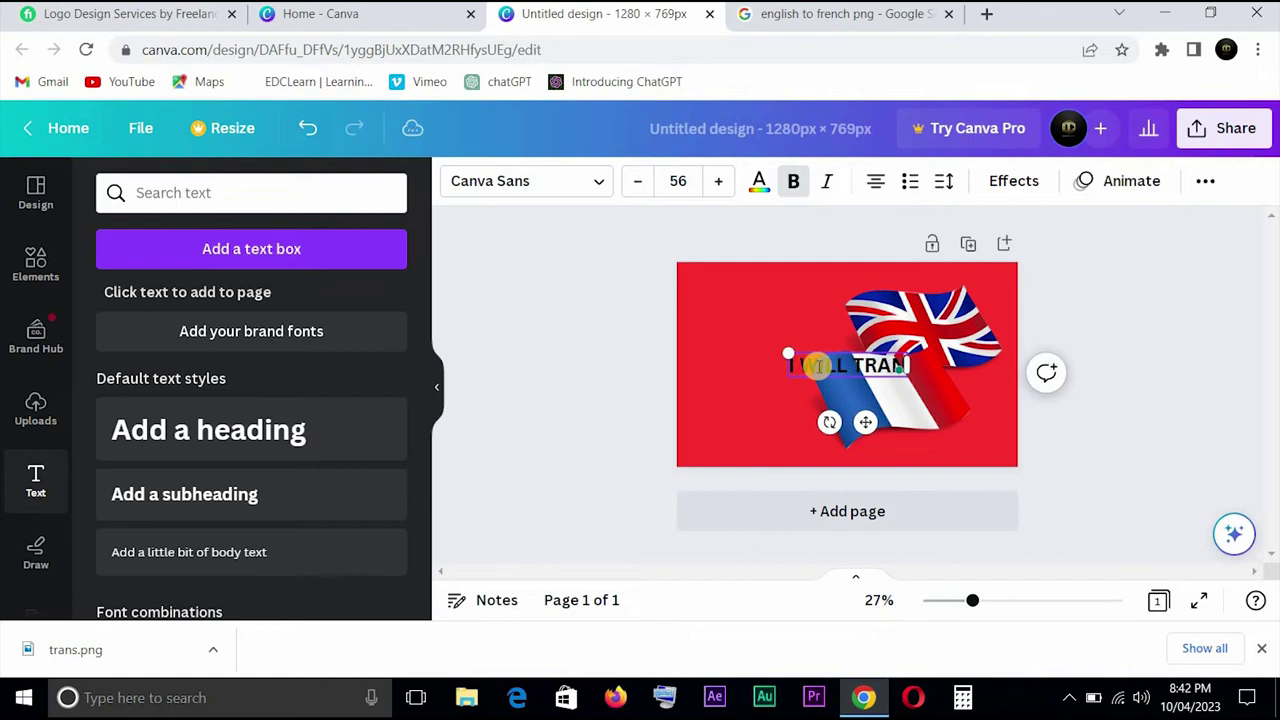
pyautogui.write('SLAT')
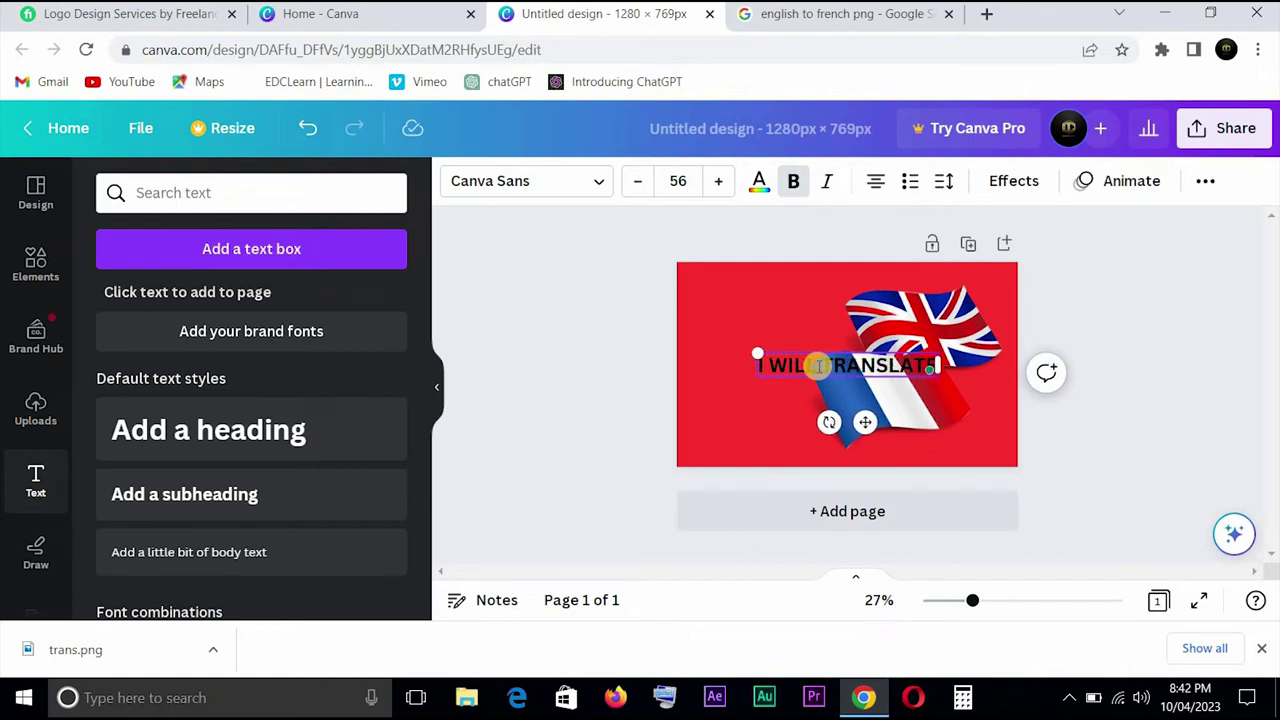
pyautogui.write('E 1')
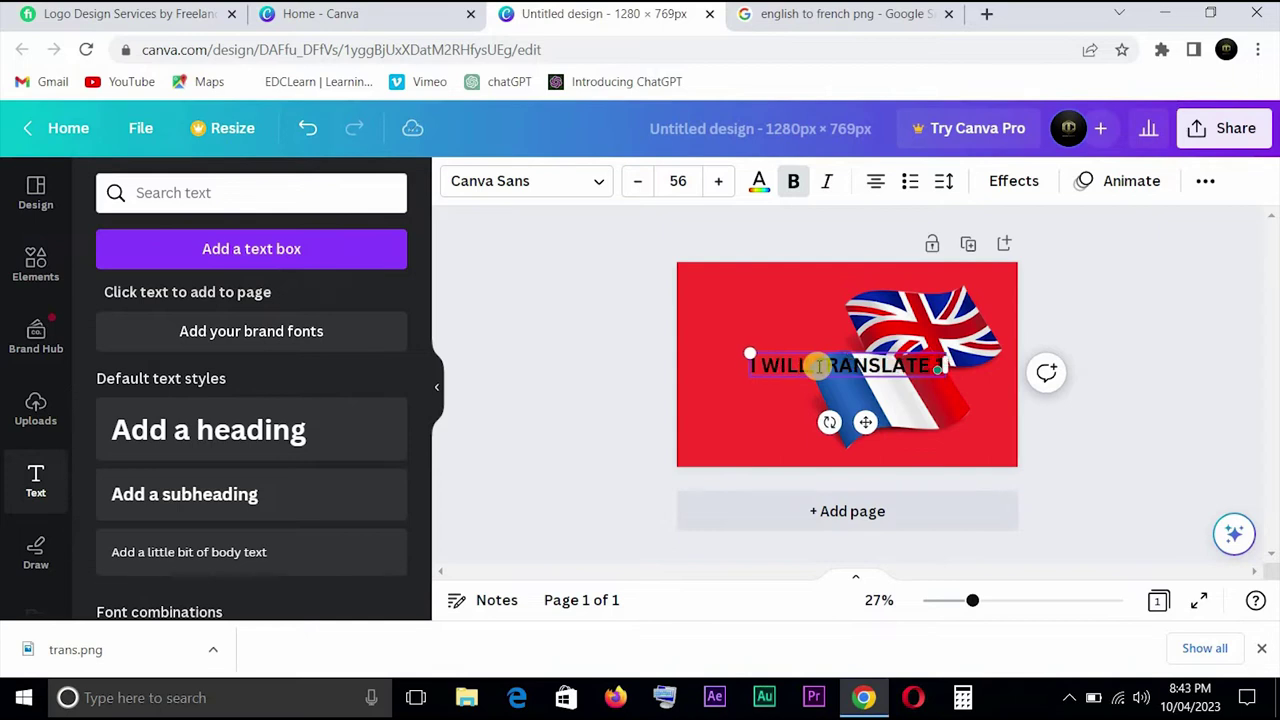
pyautogui.write('000')
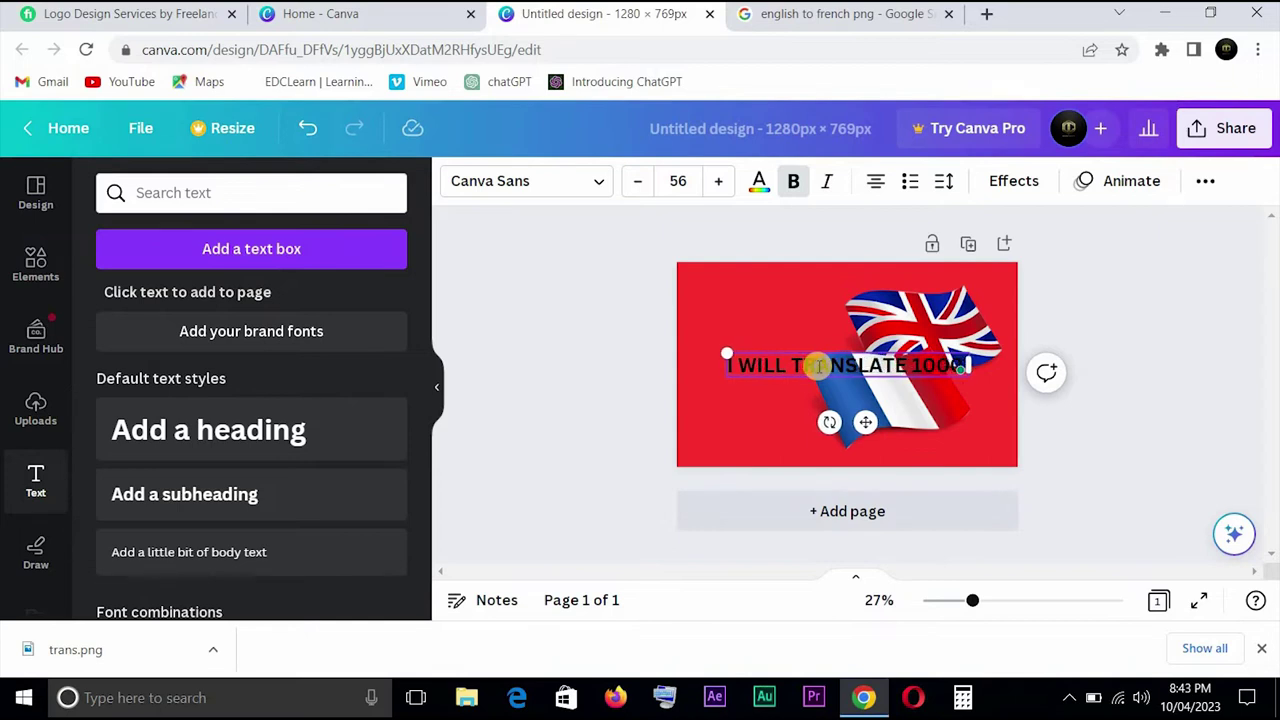
pyautogui.write(' WORDS')
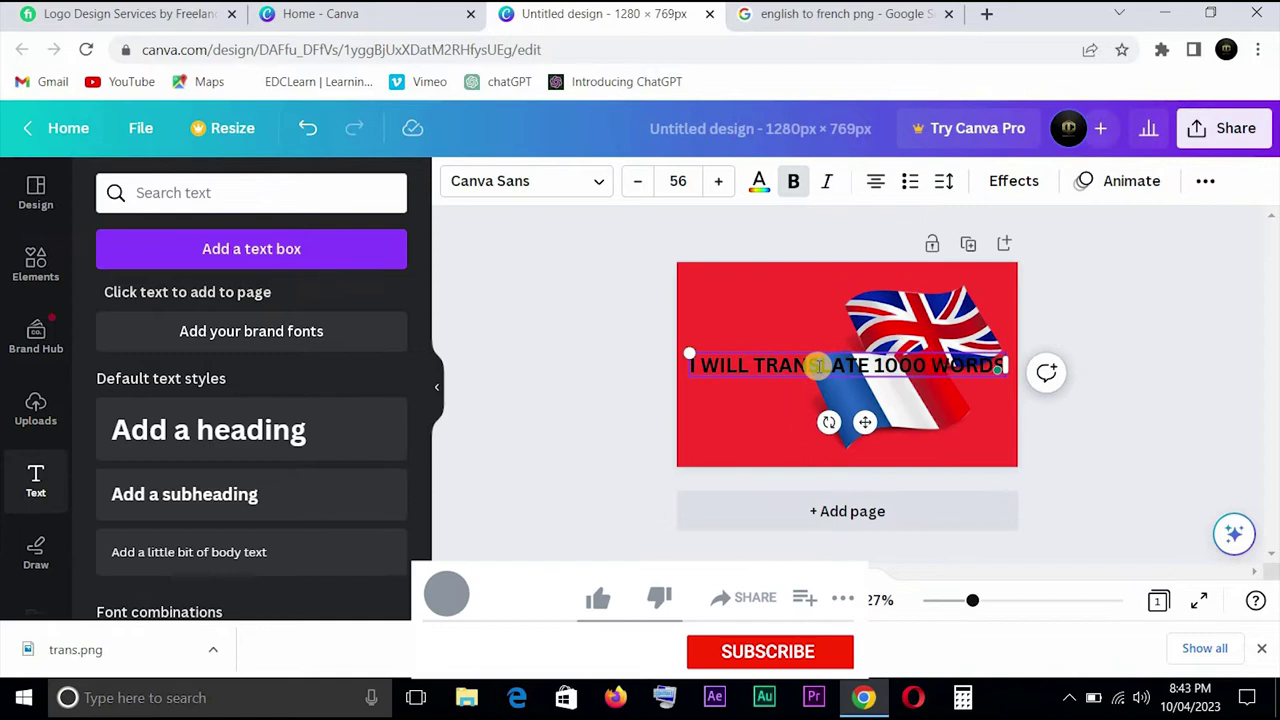
pyautogui.press('Return')
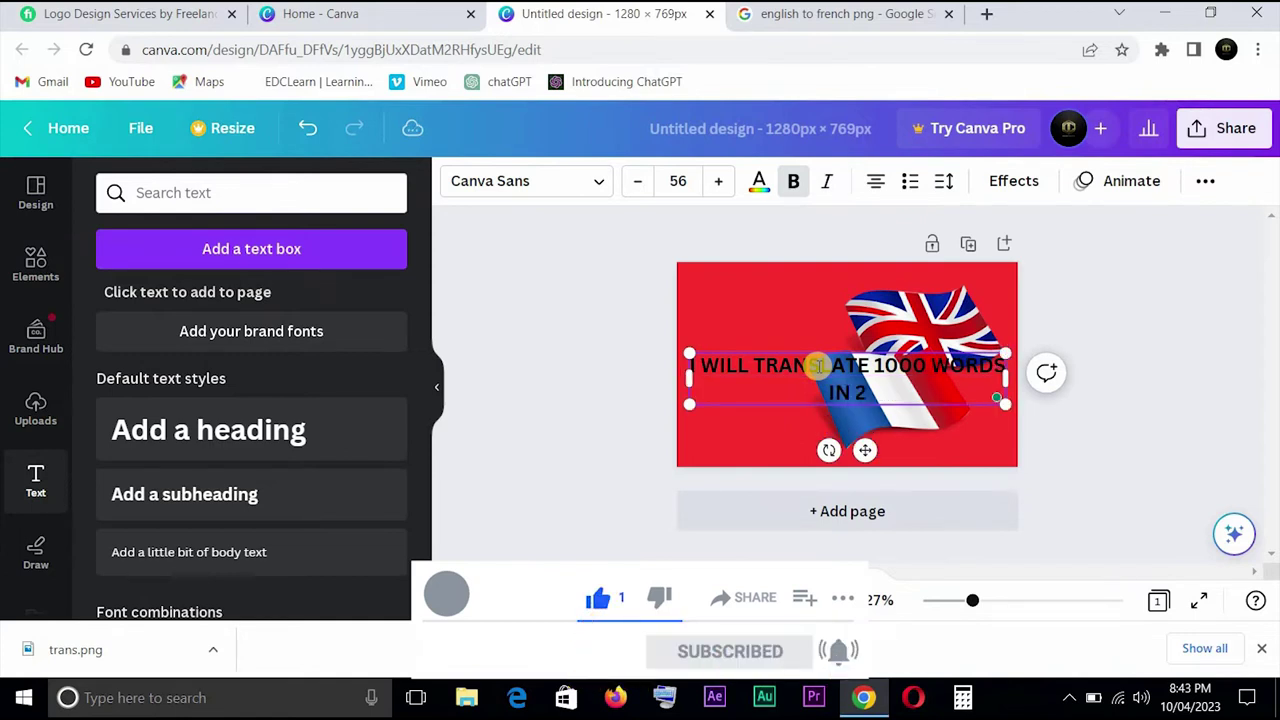
pyautogui.write('IN 24 HOURS')
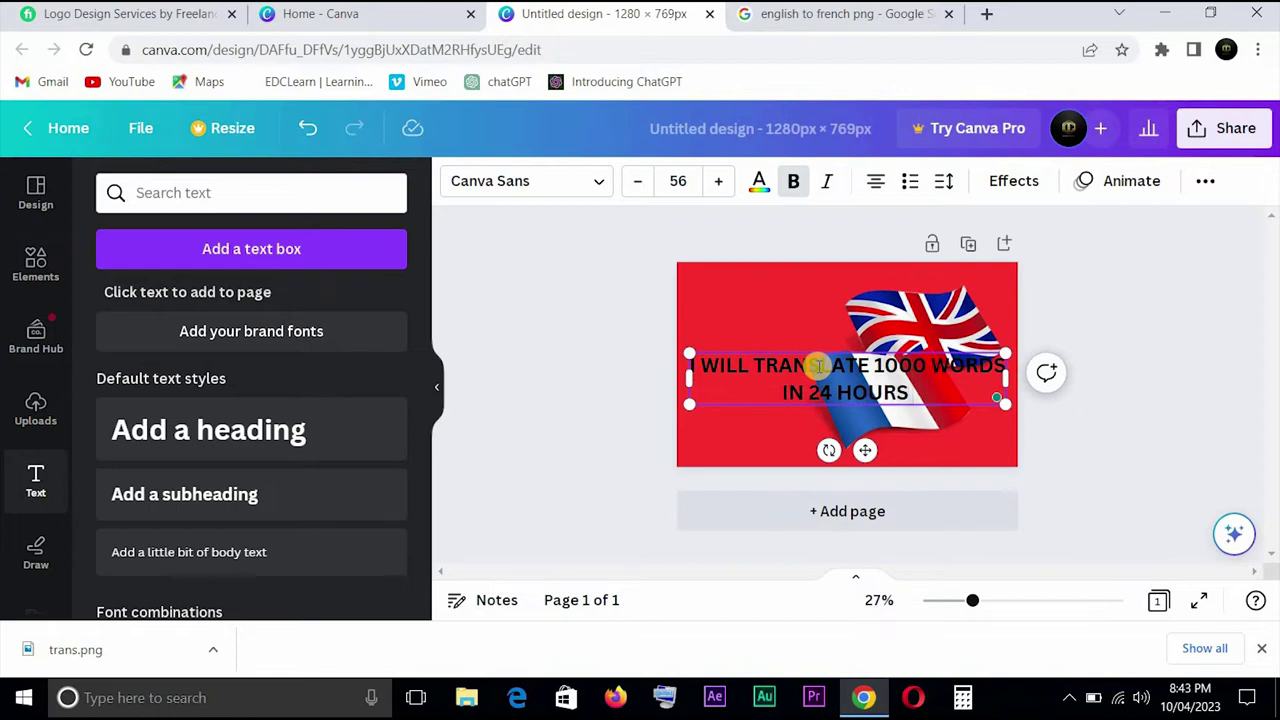
pyautogui.write('FOR')
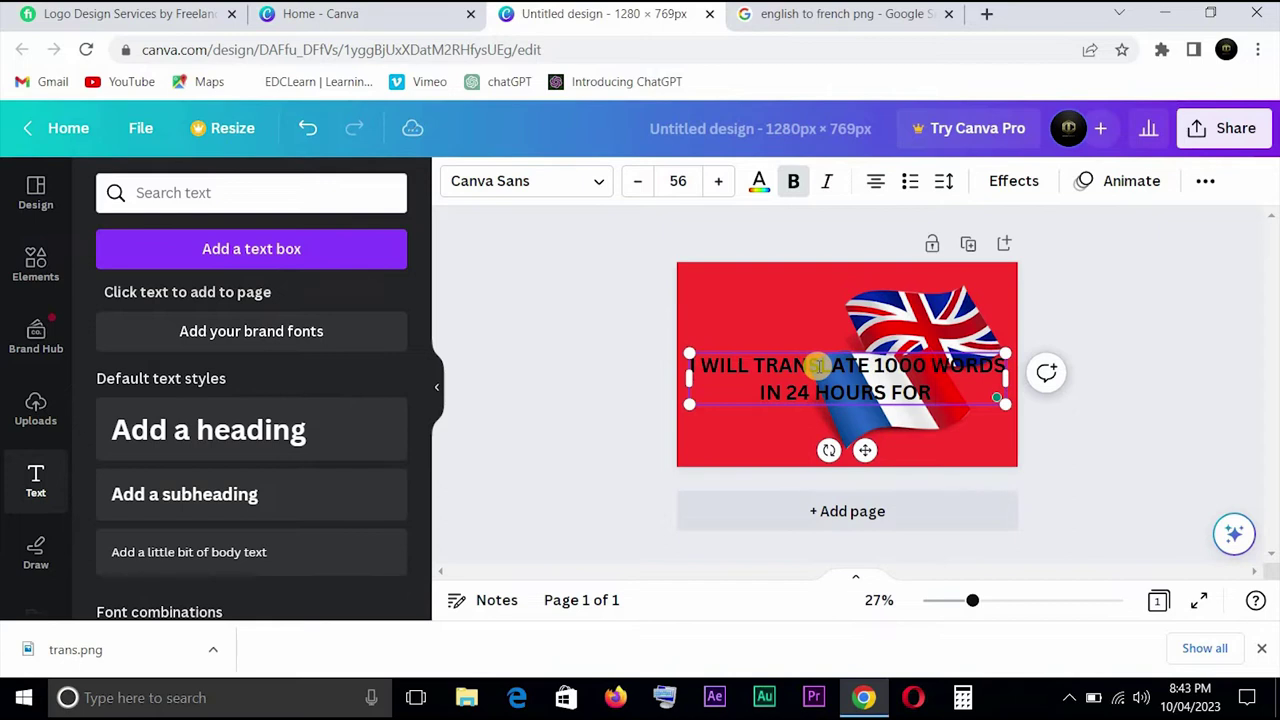
pyautogui.write(' $')
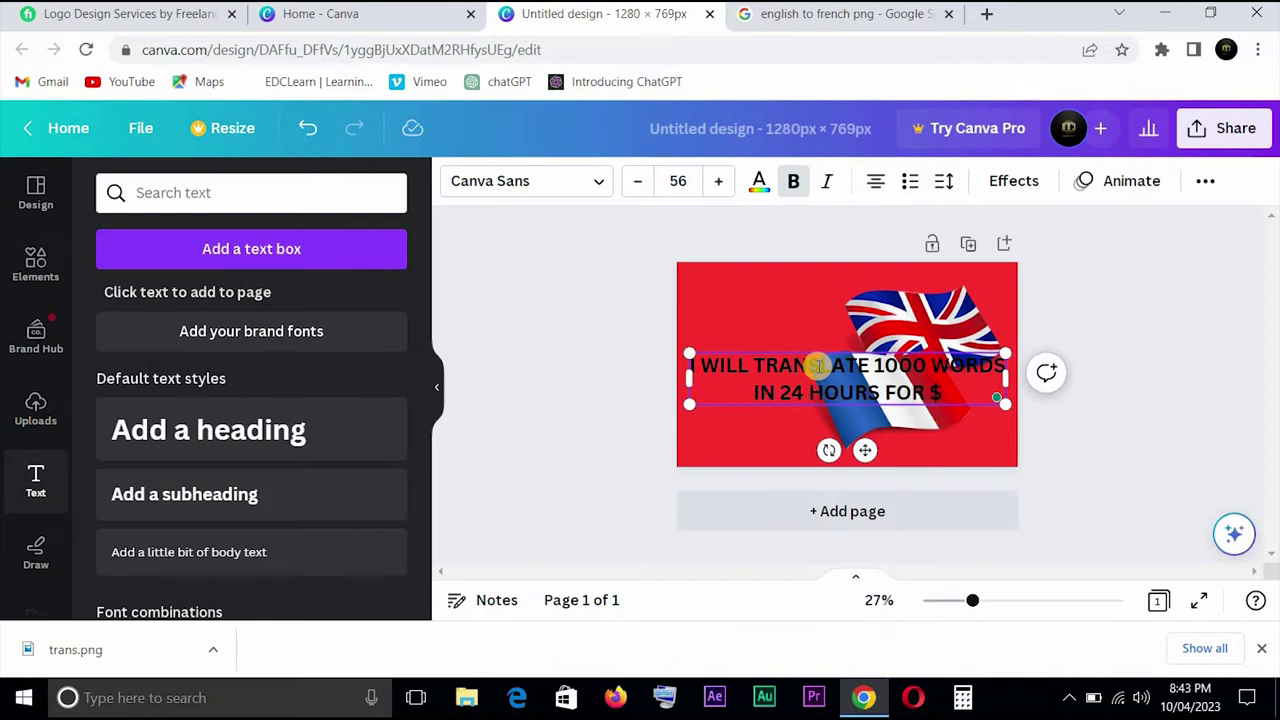
pyautogui.write('1')
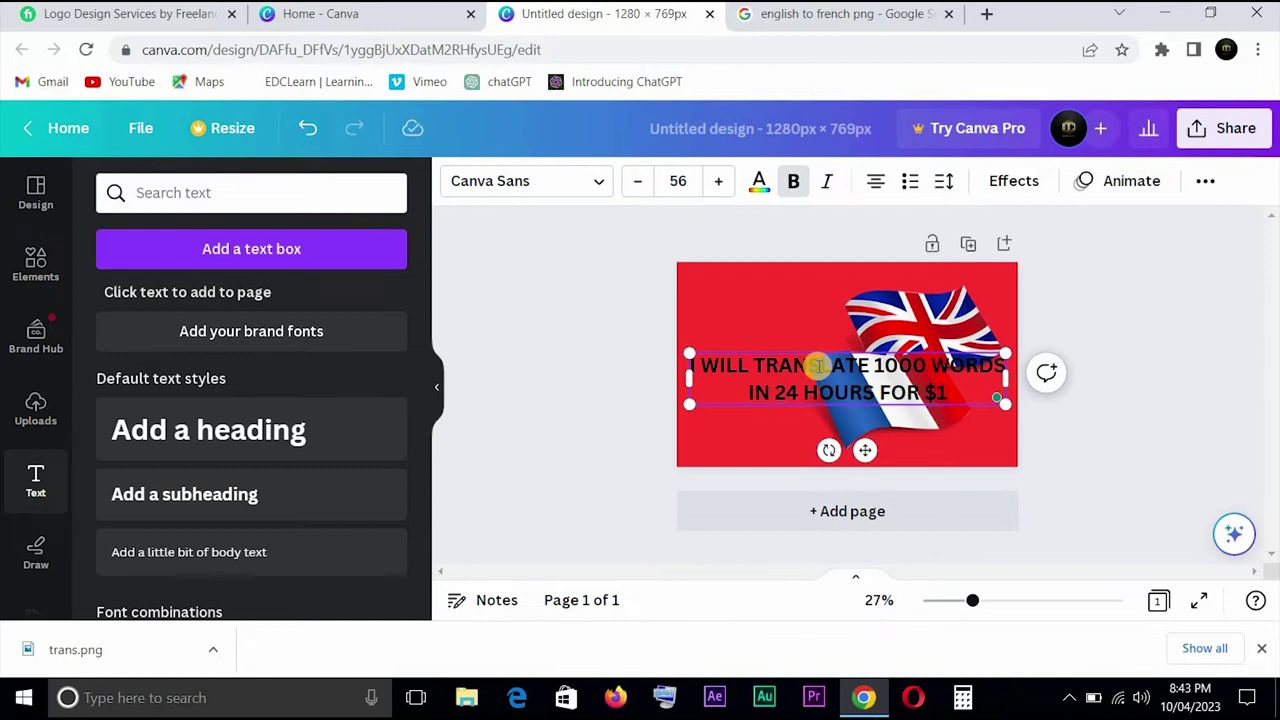
pyautogui.write('0')
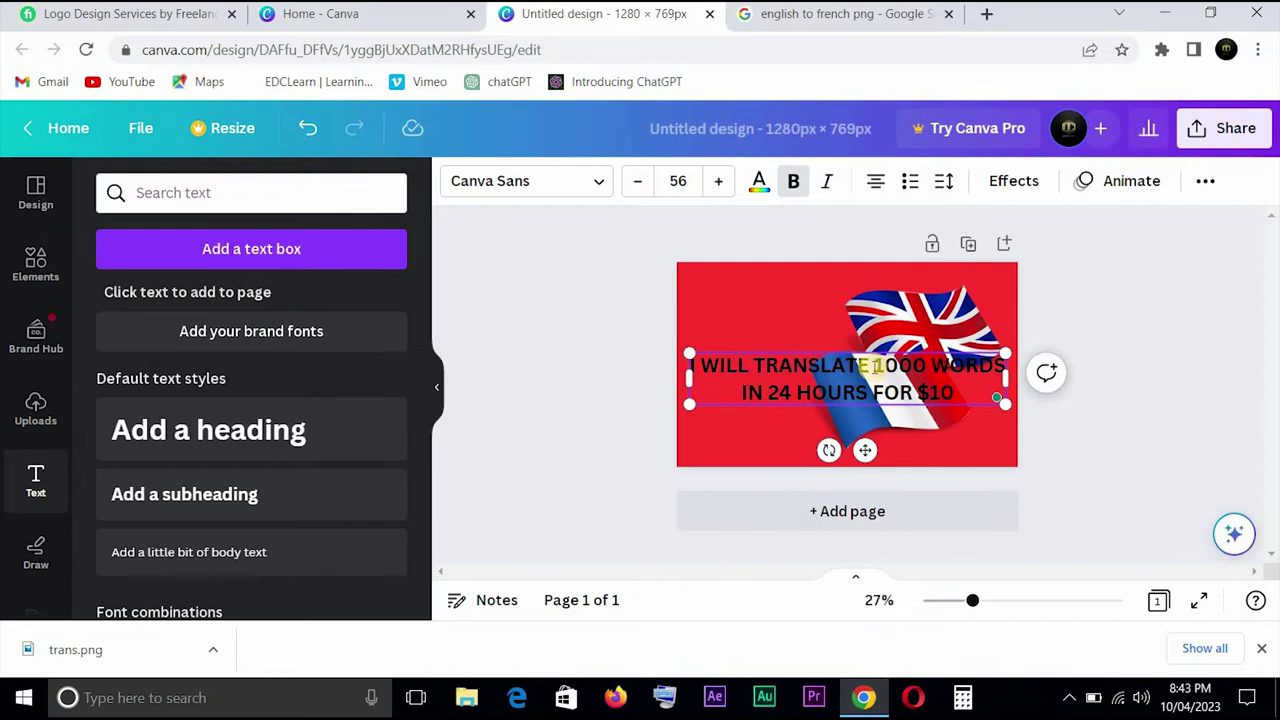
pyautogui.hotkey('ctrl', 'z')
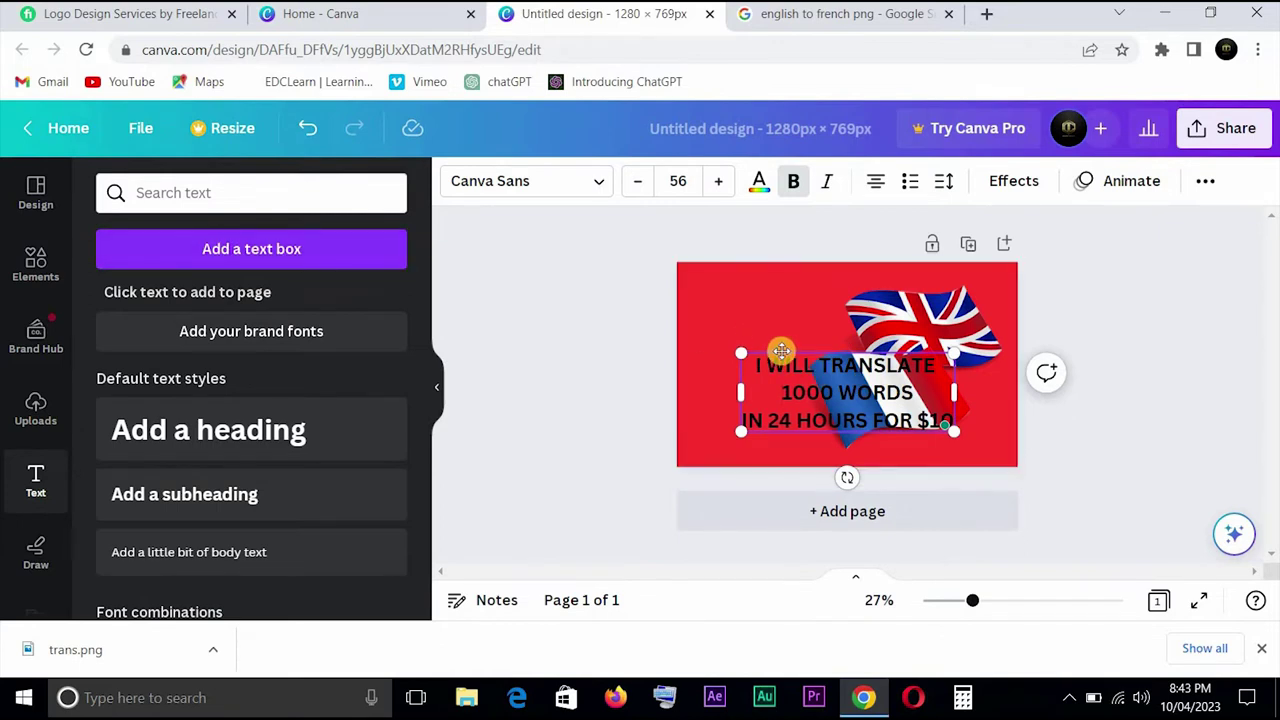
# Step: Move the offer text up and left and colour it yellow
pyautogui.moveTo(781, 350); pyautogui.dragTo(724, 306)
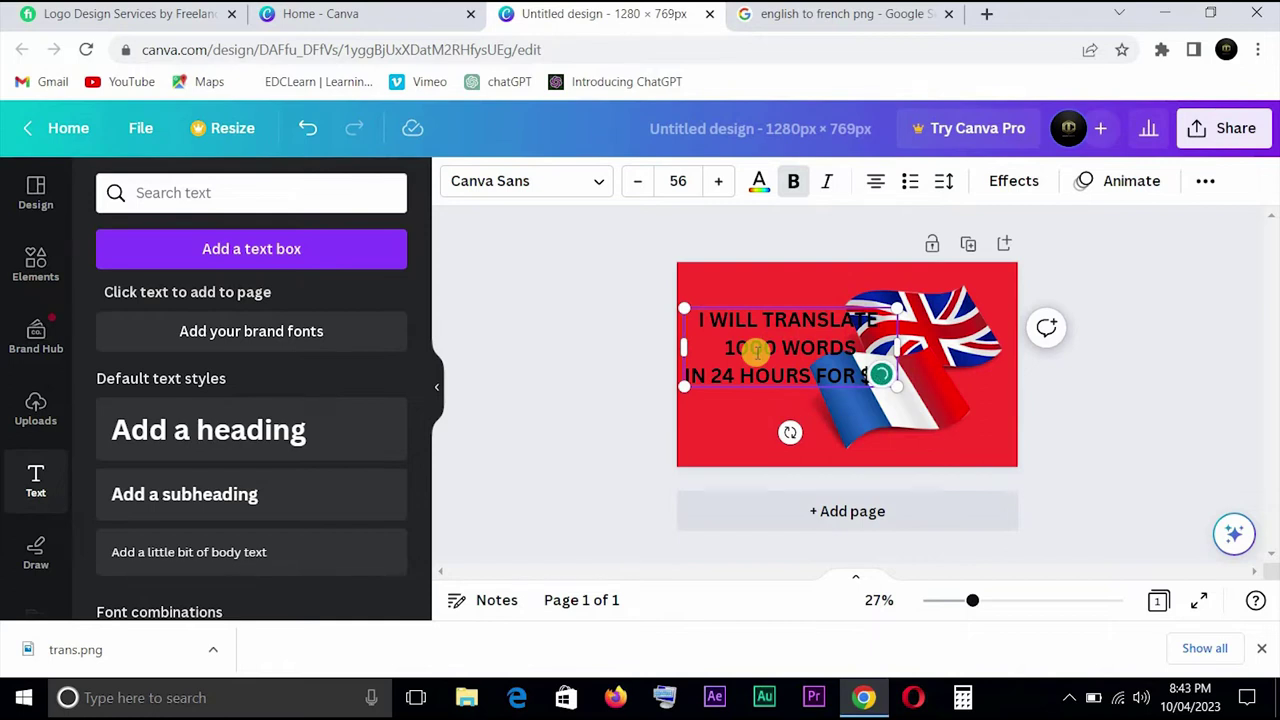
pyautogui.tripleClick(757, 348)
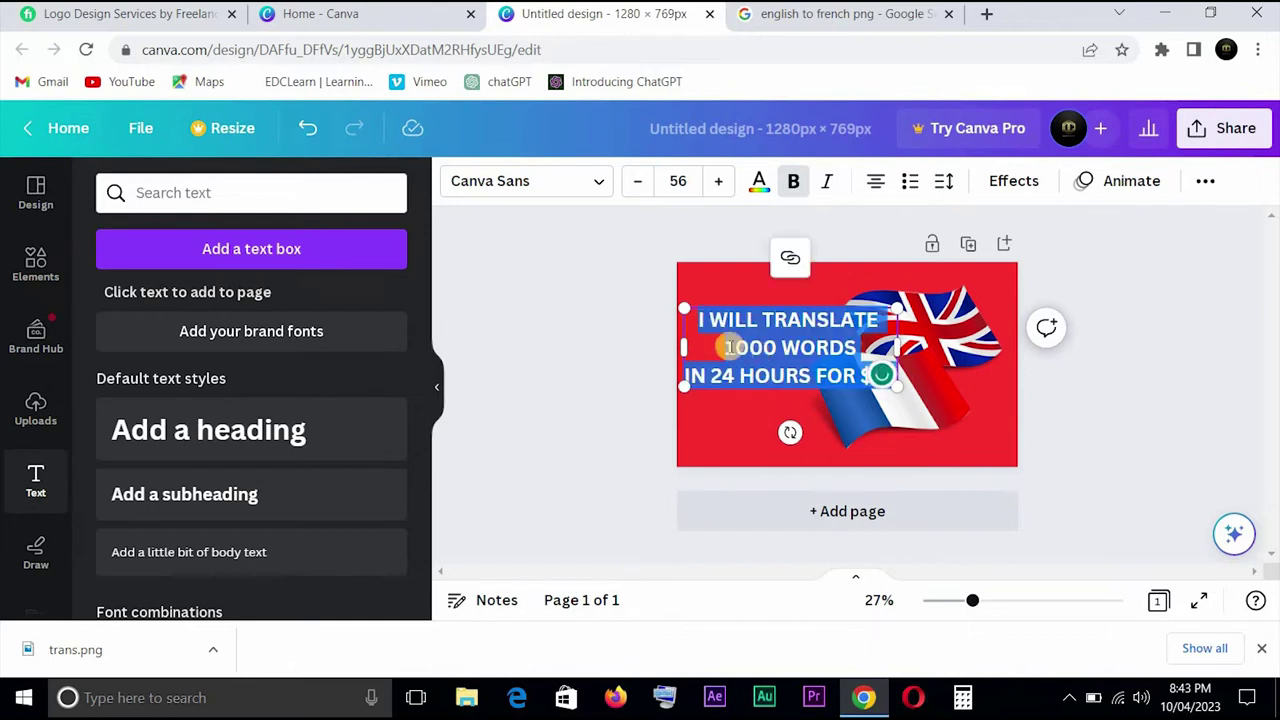
pyautogui.click(759, 186)
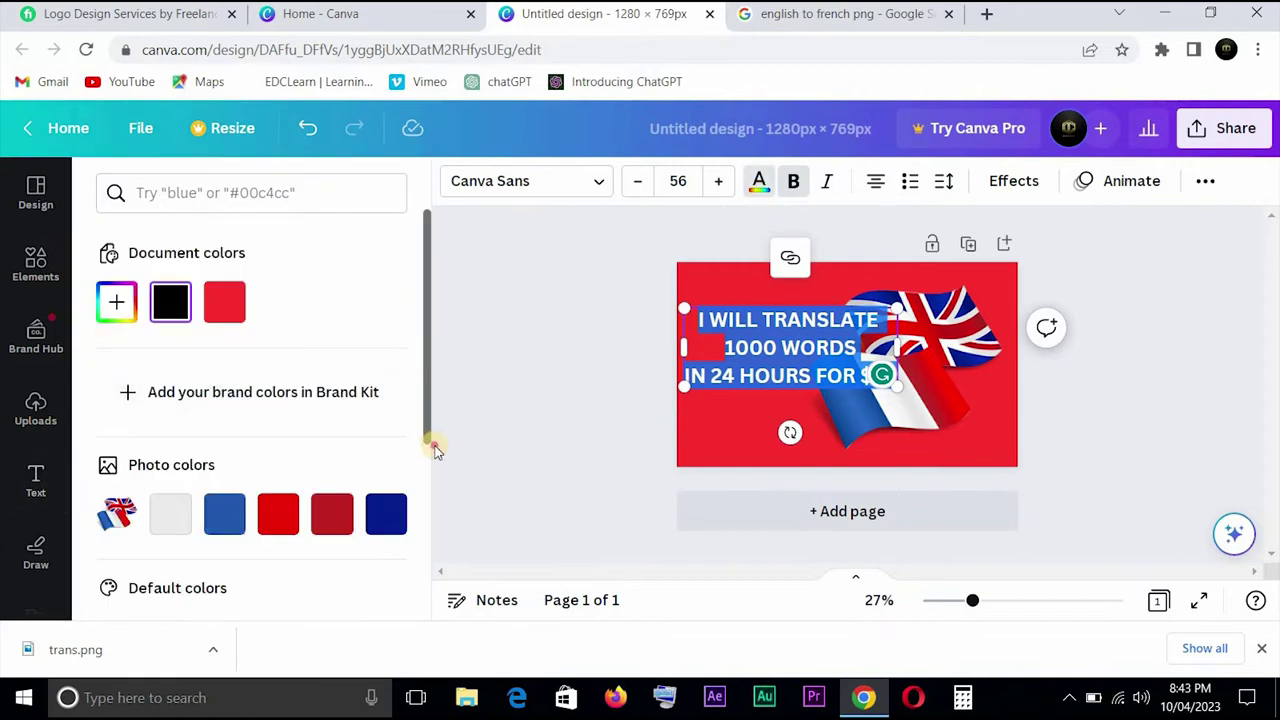
pyautogui.moveTo(430, 440); pyautogui.dragTo(427, 575)
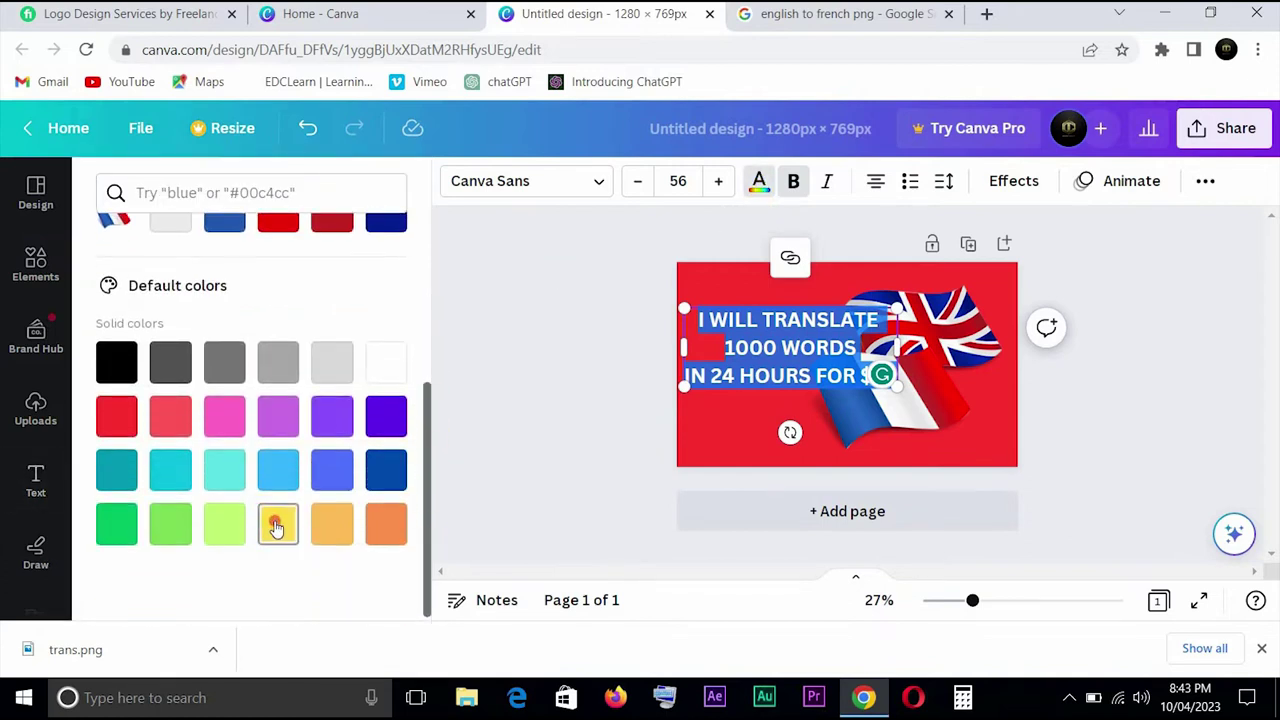
pyautogui.click(277, 525)
pyautogui.click(843, 418)
# Step: Enlarge the offer text to size 58.1, make it bold, and move it to the card's left edge
pyautogui.click(757, 346)
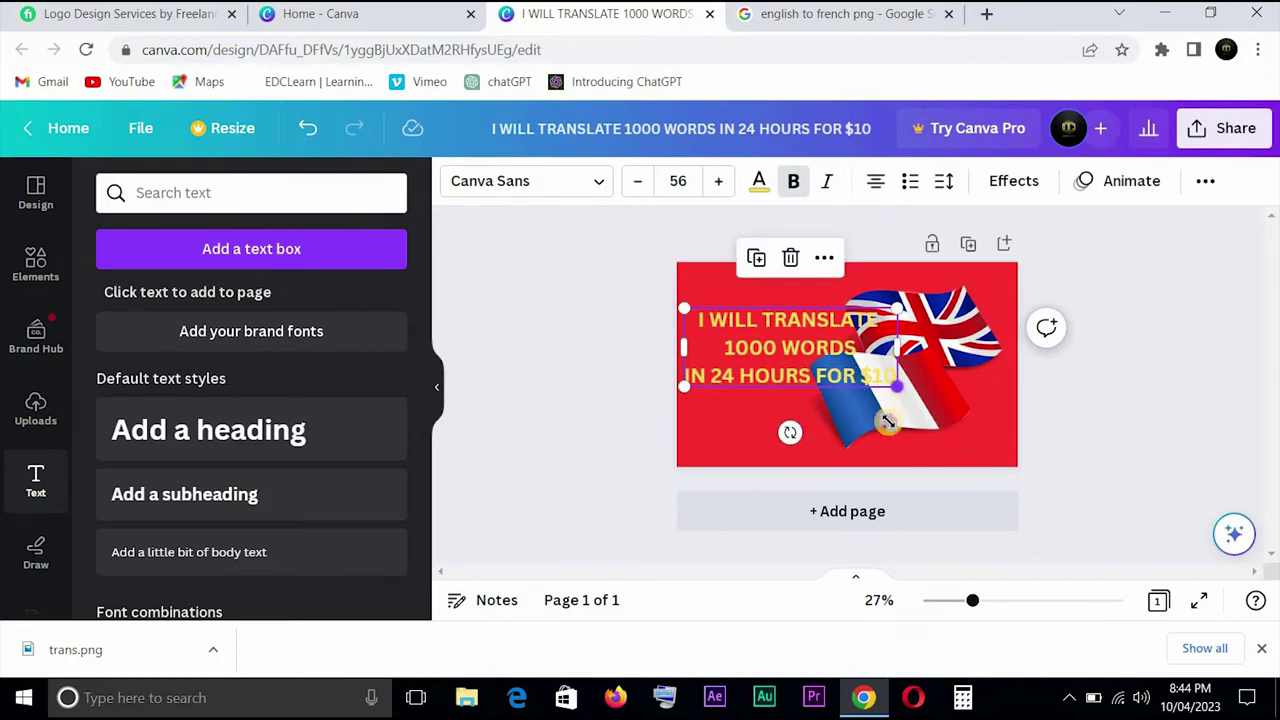
pyautogui.moveTo(888, 421); pyautogui.dragTo(844, 379)
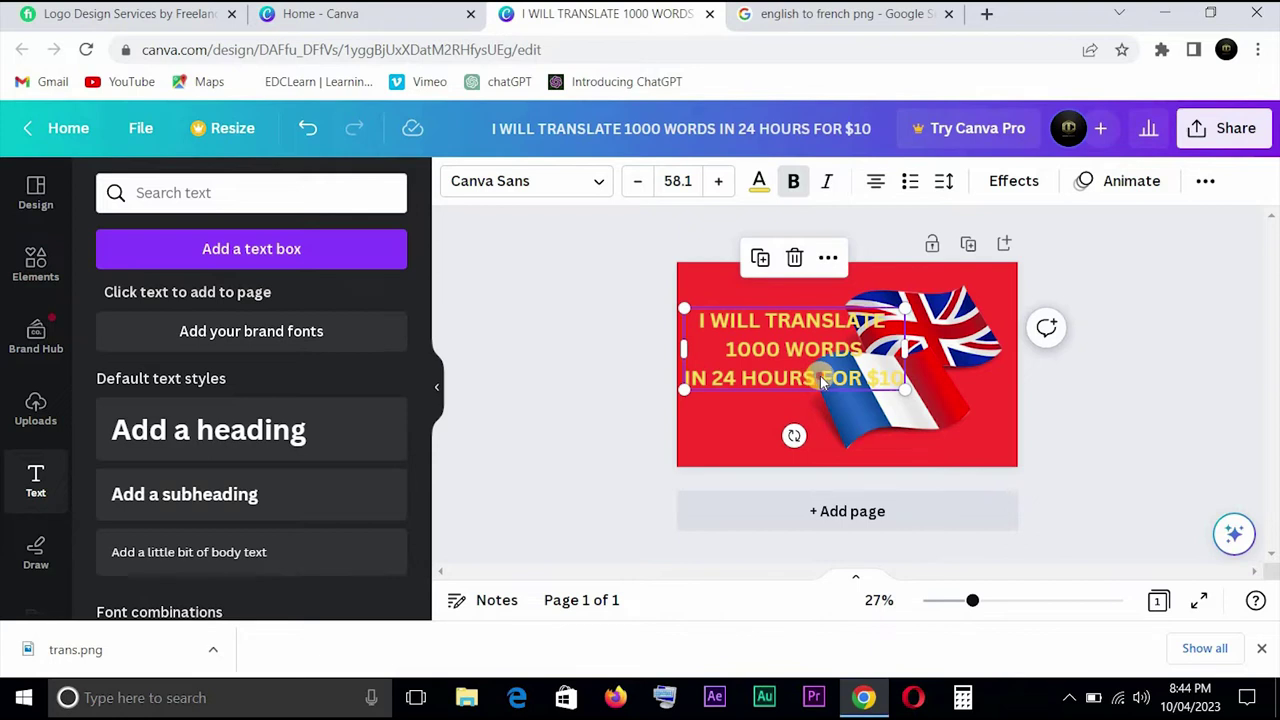
pyautogui.click(818, 376)
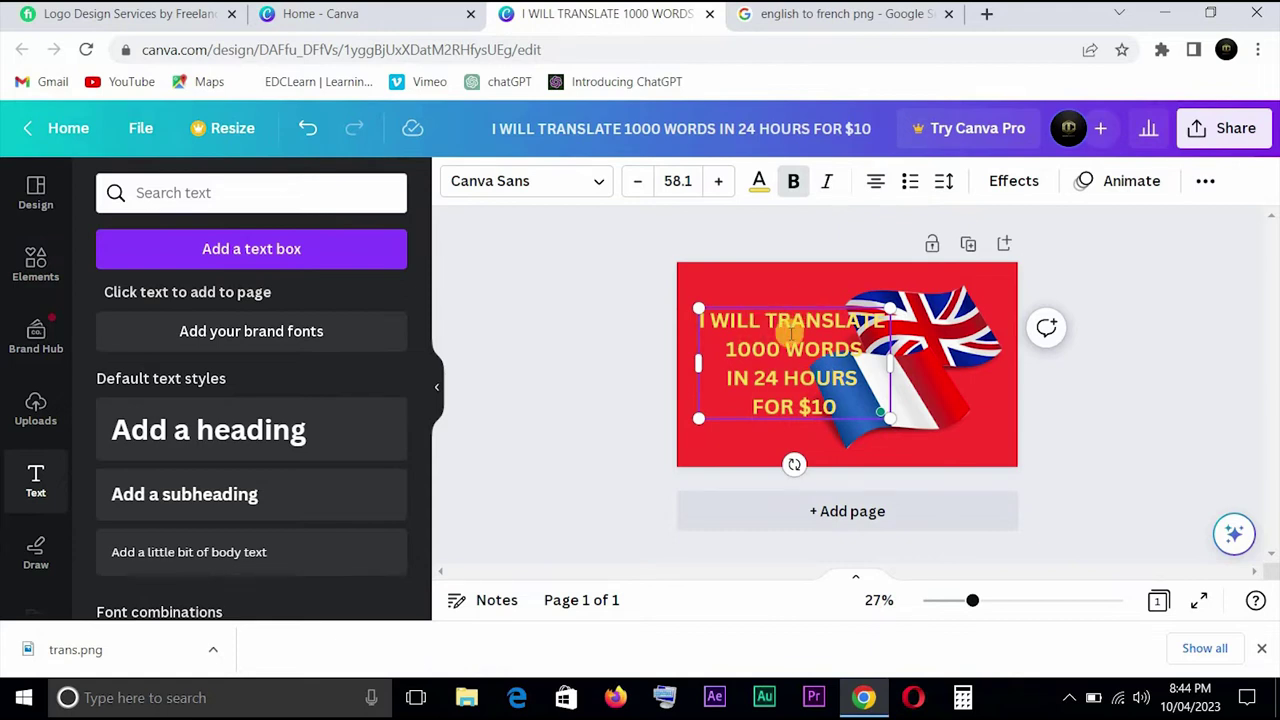
pyautogui.tripleClick(790, 335)
pyautogui.click(795, 185)
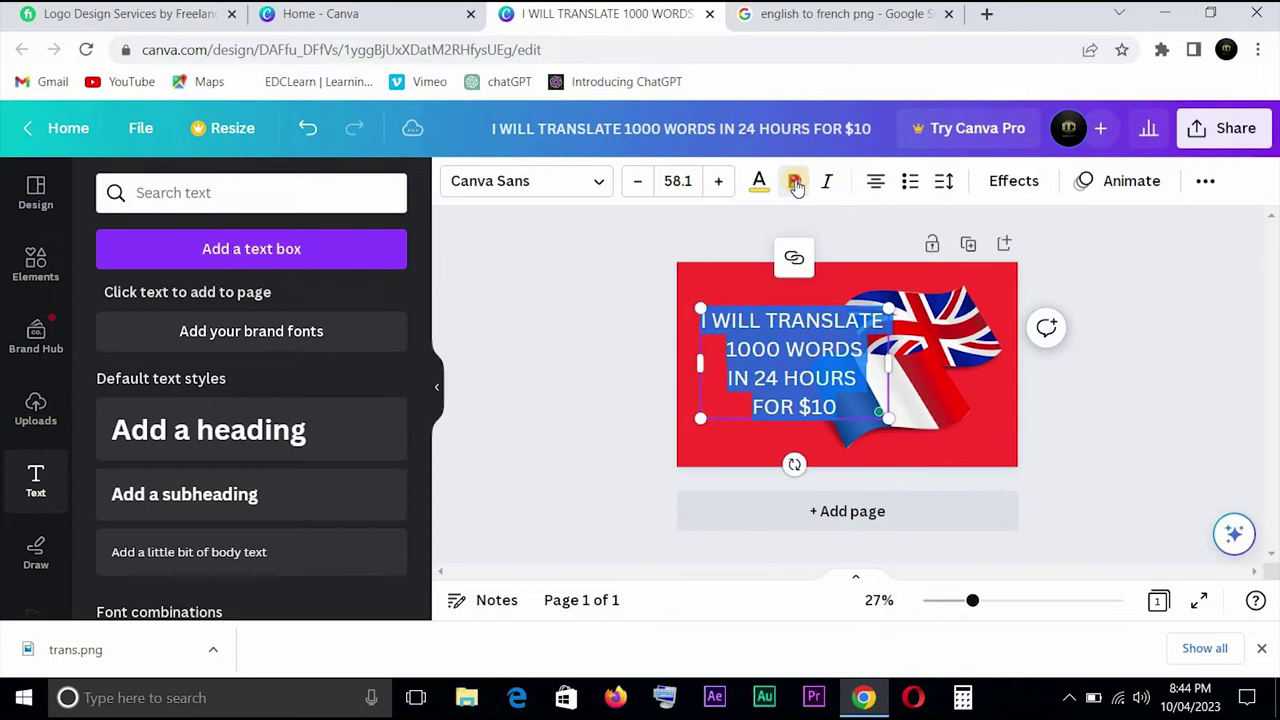
pyautogui.click(795, 185)
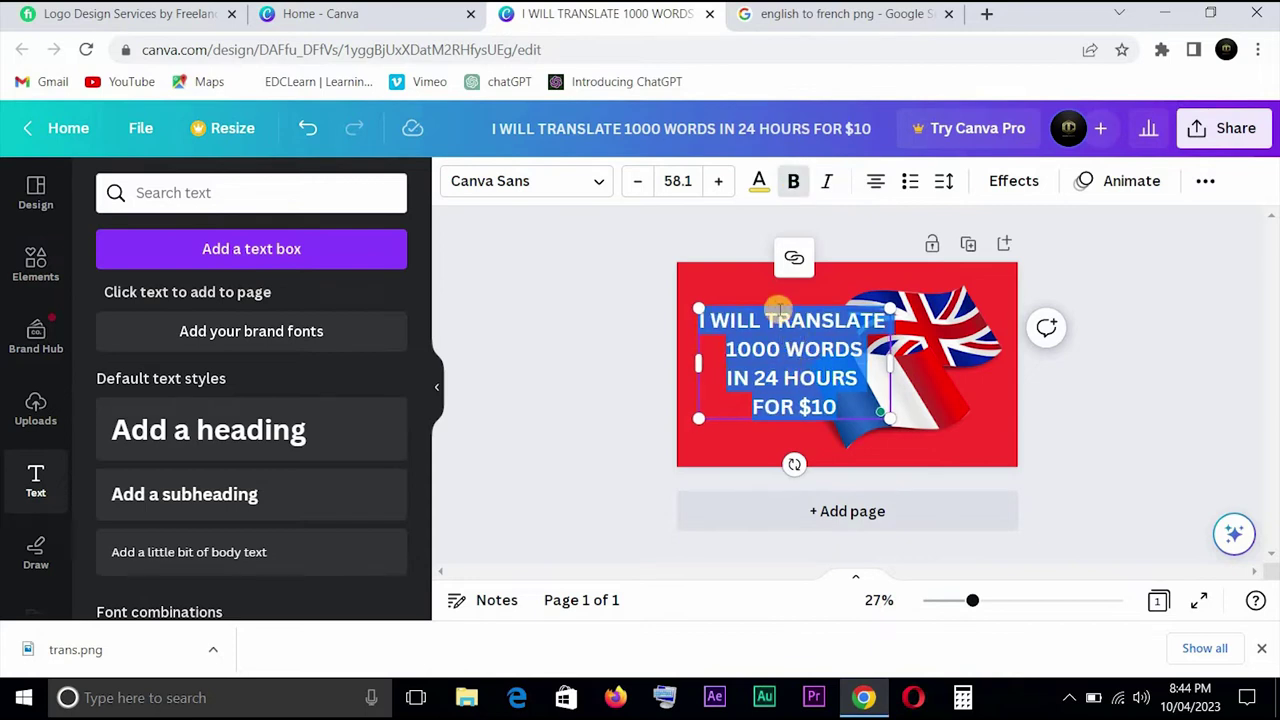
pyautogui.click(785, 305)
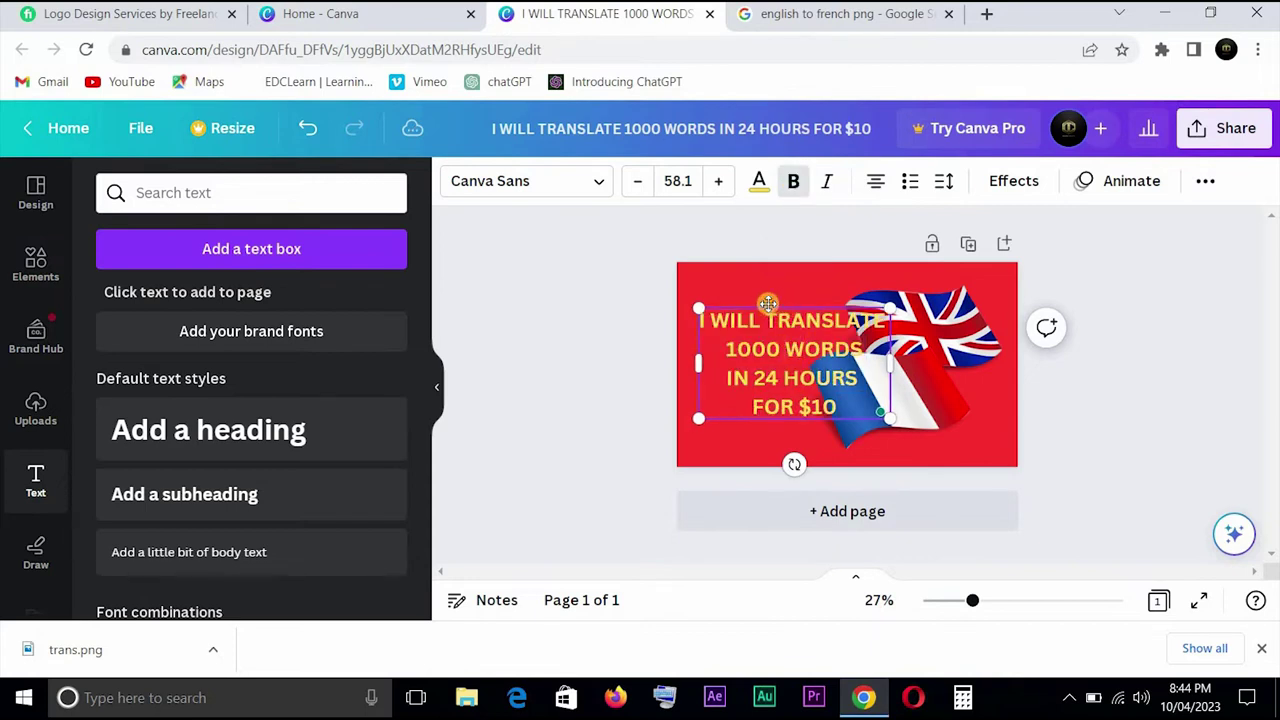
pyautogui.moveTo(785, 305); pyautogui.dragTo(775, 303)
# Step: Nudge the UK–France flag slightly right toward the card's right edge
pyautogui.click(933, 375)
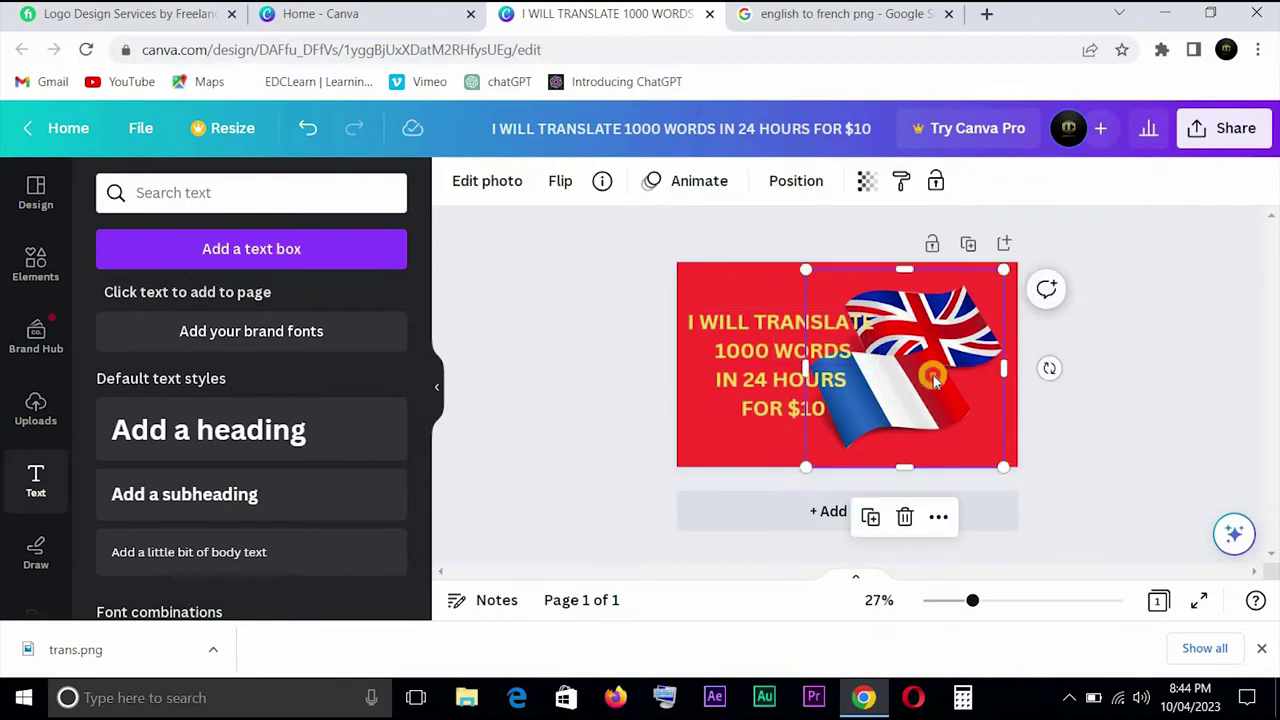
pyautogui.moveTo(933, 375); pyautogui.dragTo(953, 380)
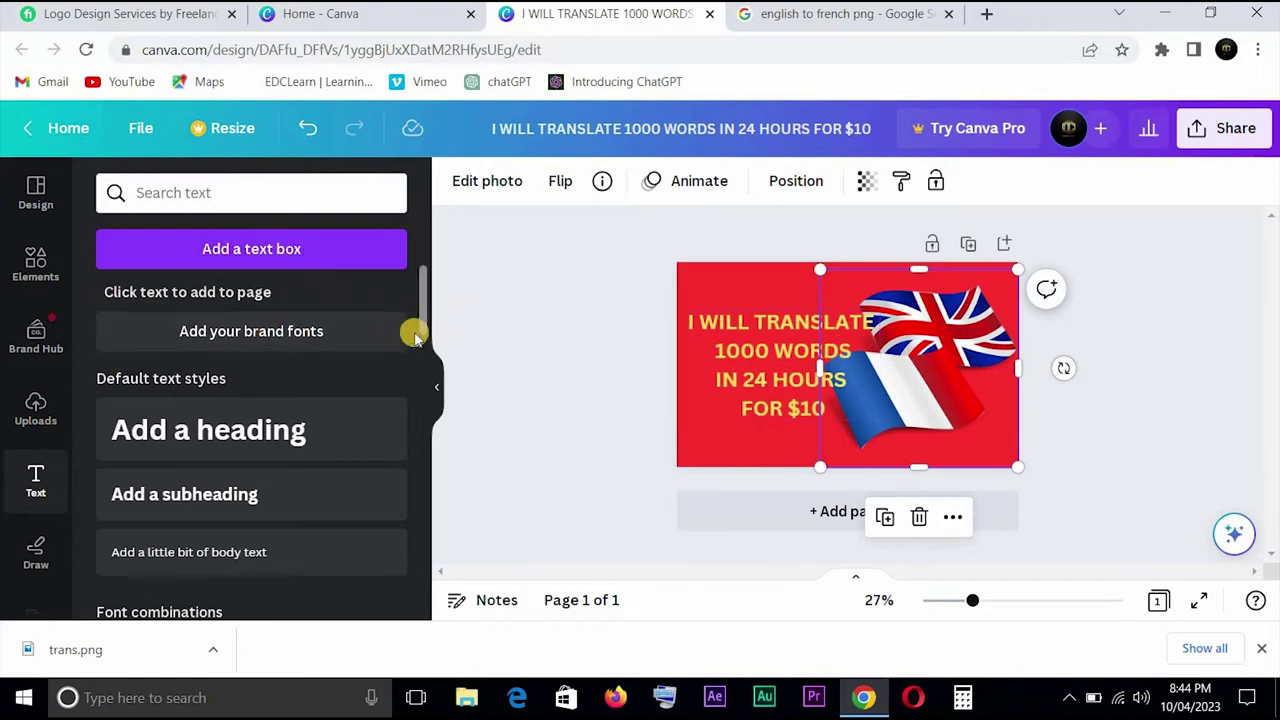
pyautogui.click(708, 455)
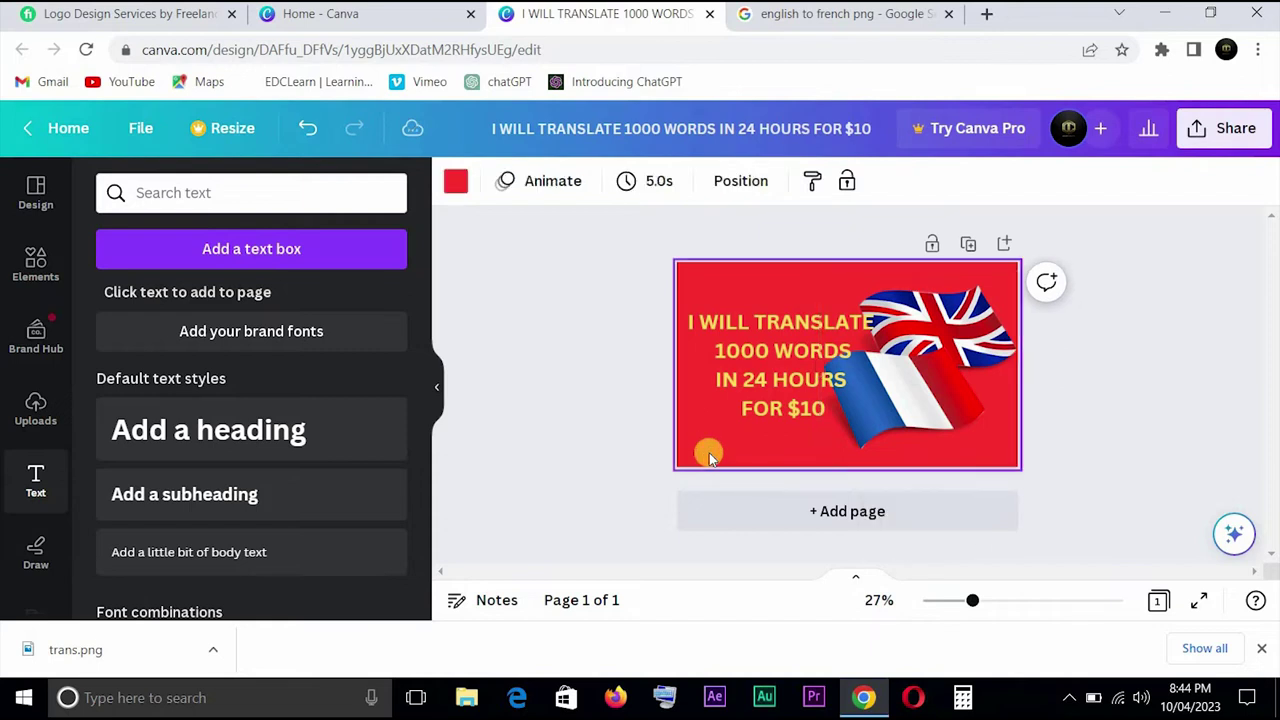
pyautogui.click(309, 130)
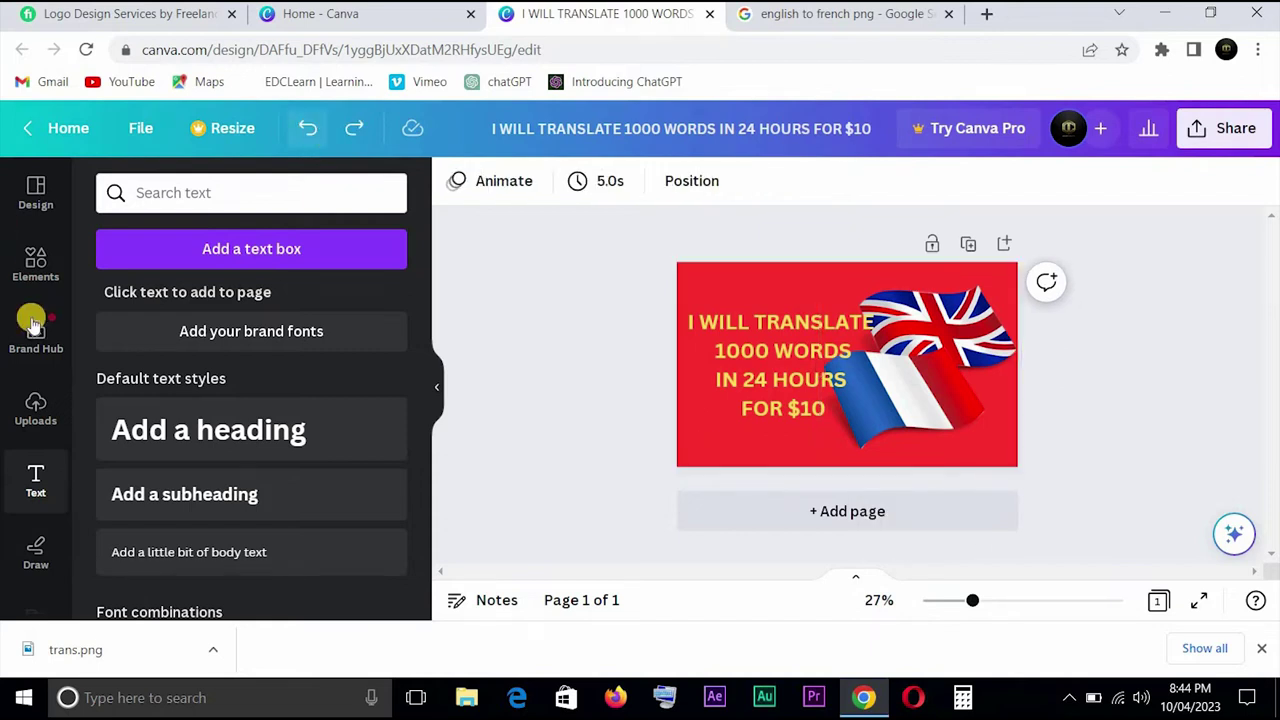
# Step: Add a square from Elements and stretch it into a tall navy rectangle snapped to the left edge
pyautogui.click(36, 265)
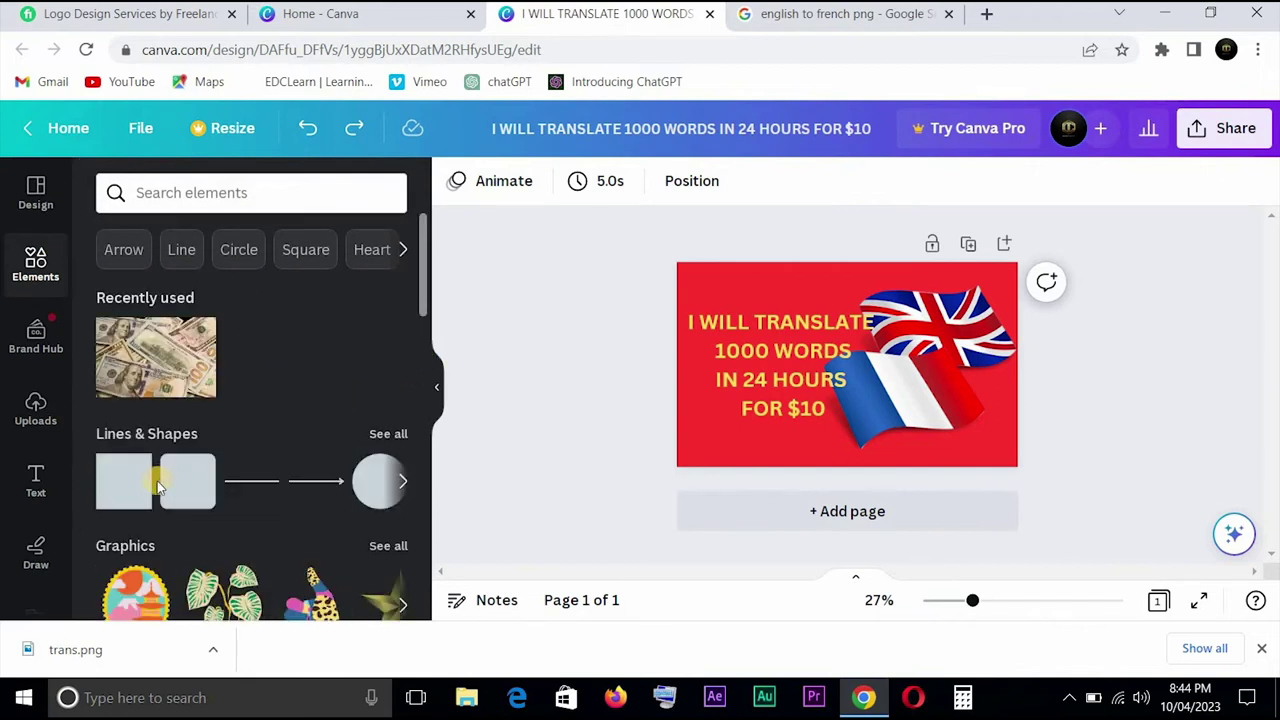
pyautogui.click(123, 494)
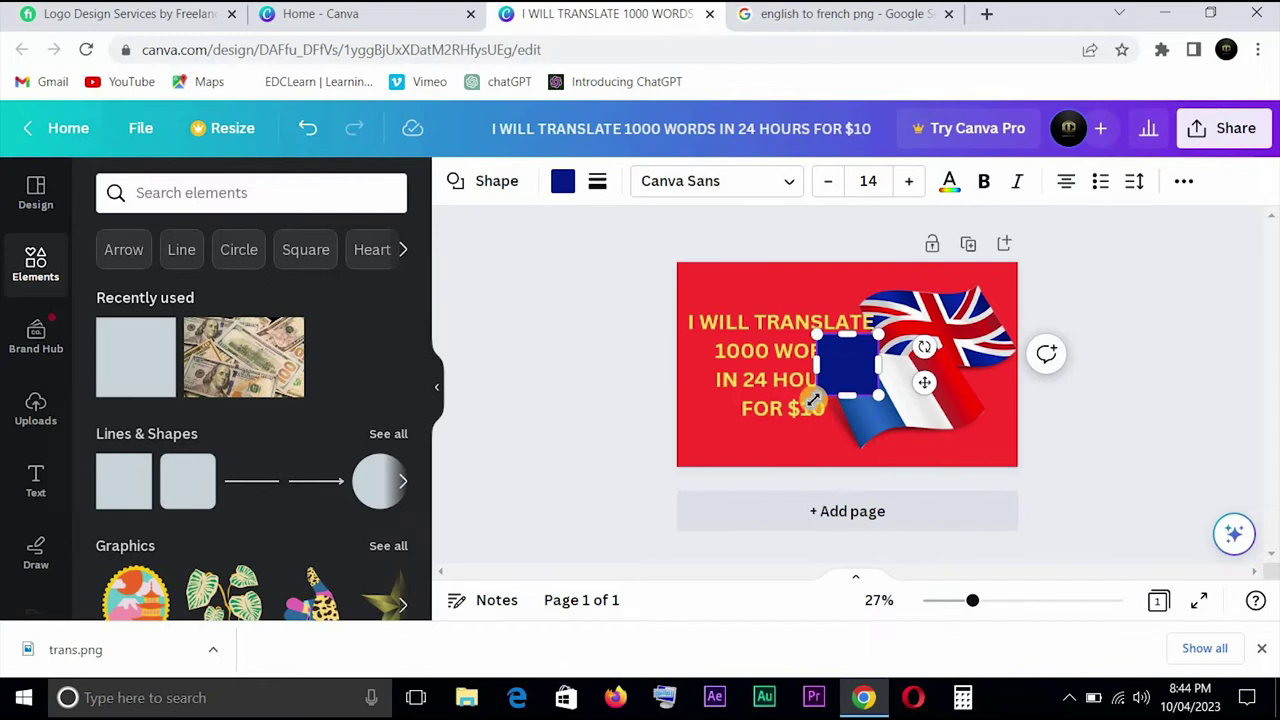
pyautogui.moveTo(814, 399); pyautogui.dragTo(686, 447)
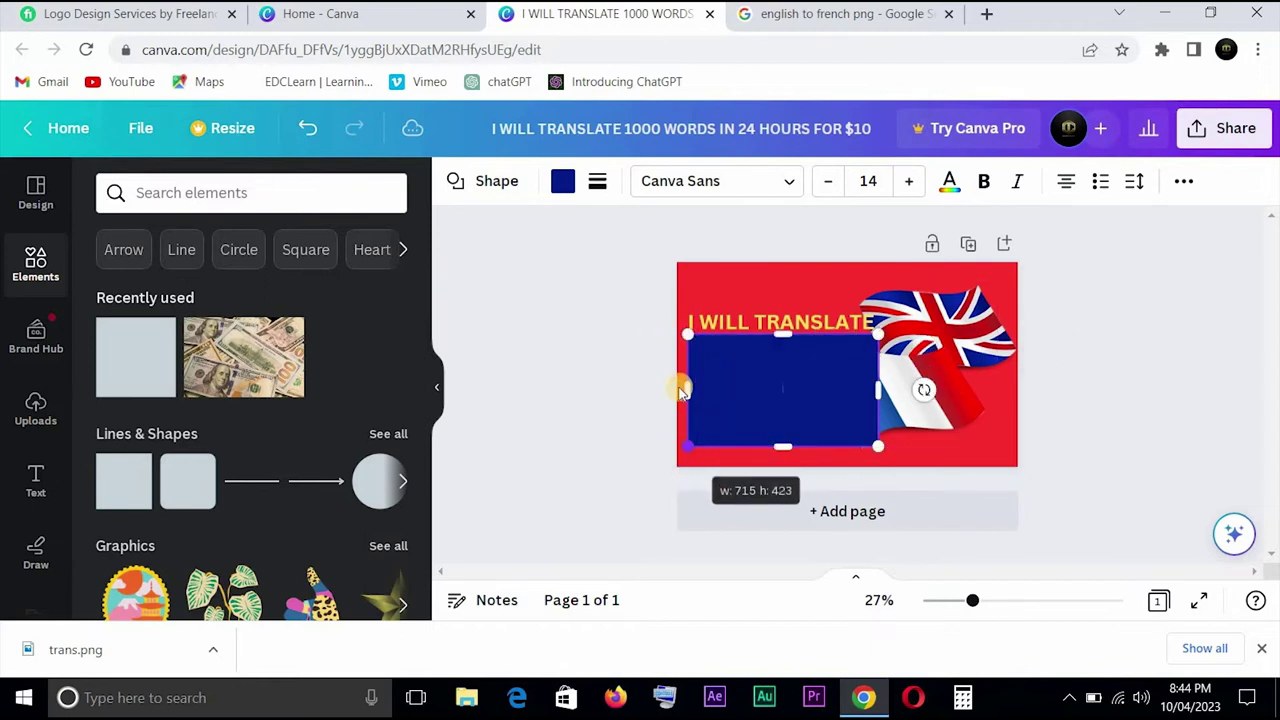
pyautogui.moveTo(686, 335); pyautogui.dragTo(683, 268)
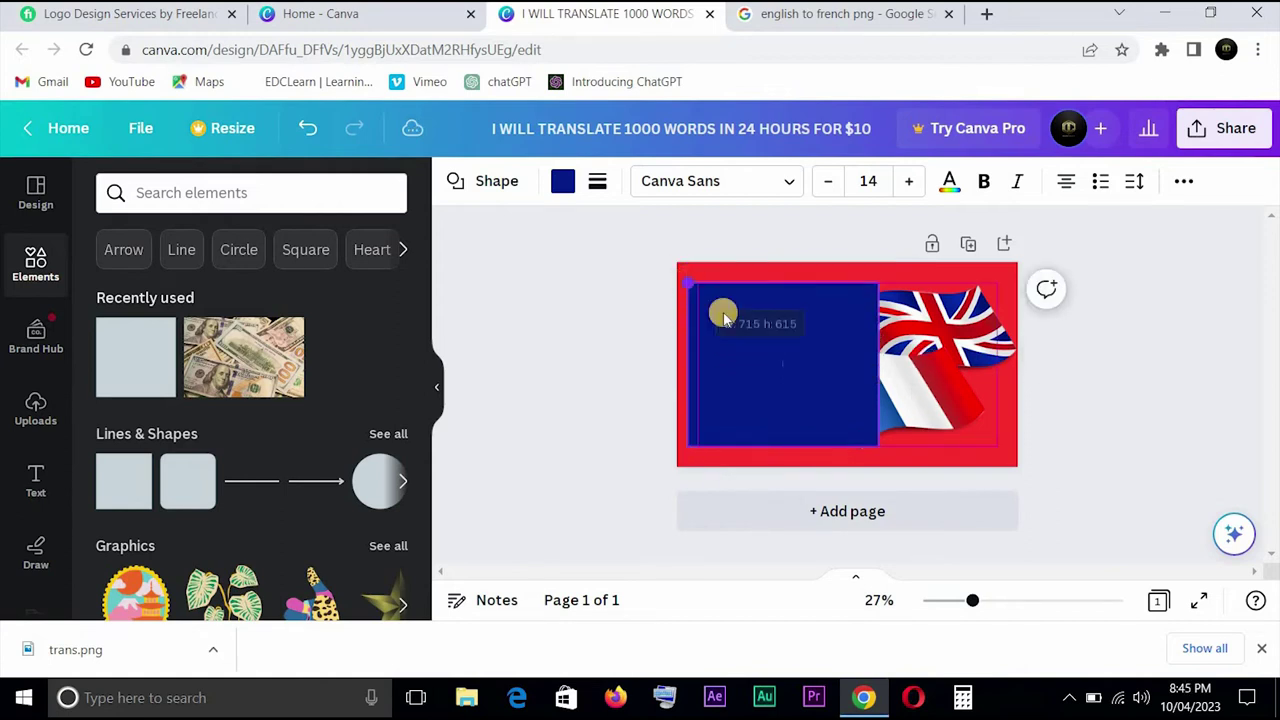
pyautogui.moveTo(723, 309); pyautogui.dragTo(772, 392)
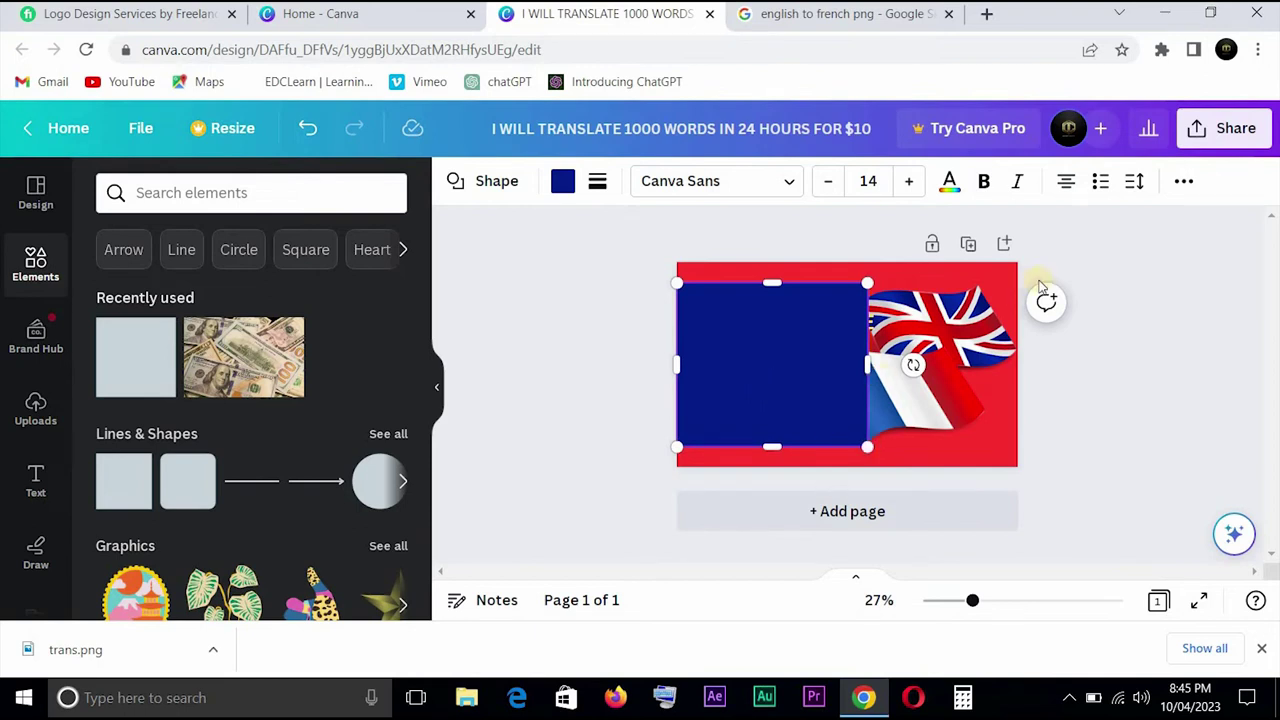
pyautogui.click(1184, 183)
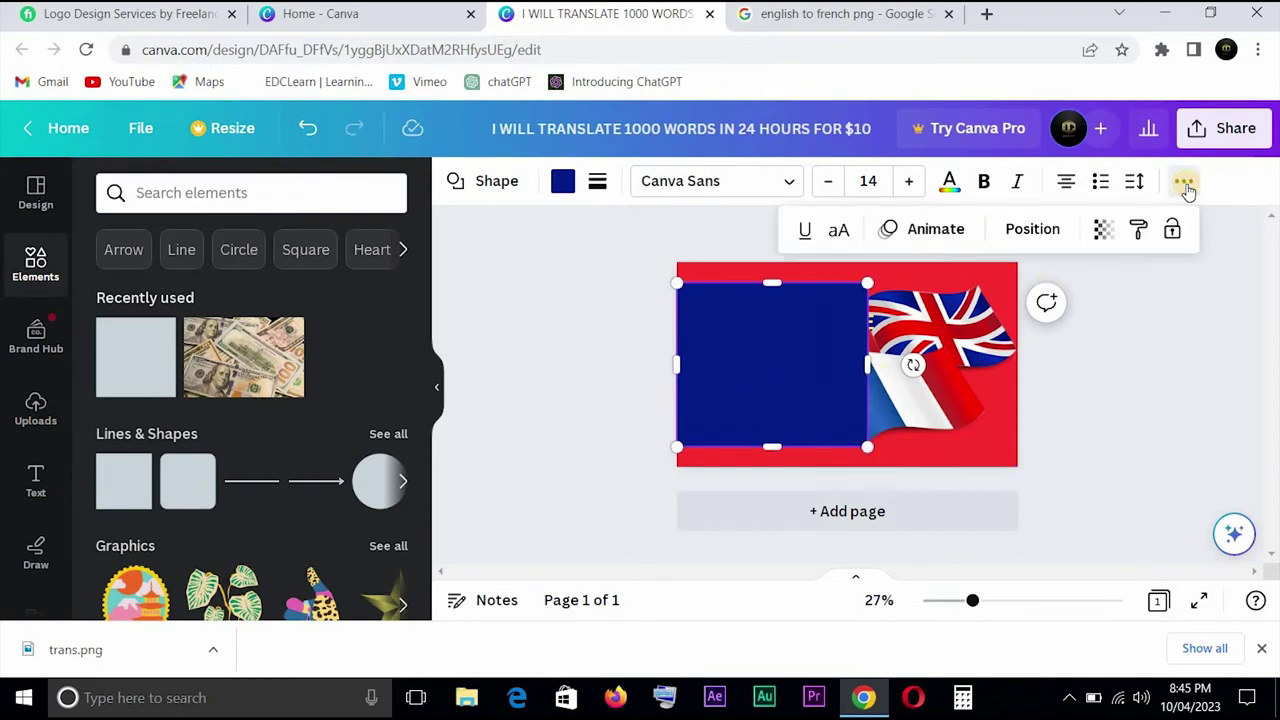
# Step: Send the navy rectangle two layers back behind the text and flag, and widen it slightly
pyautogui.click(1030, 233)
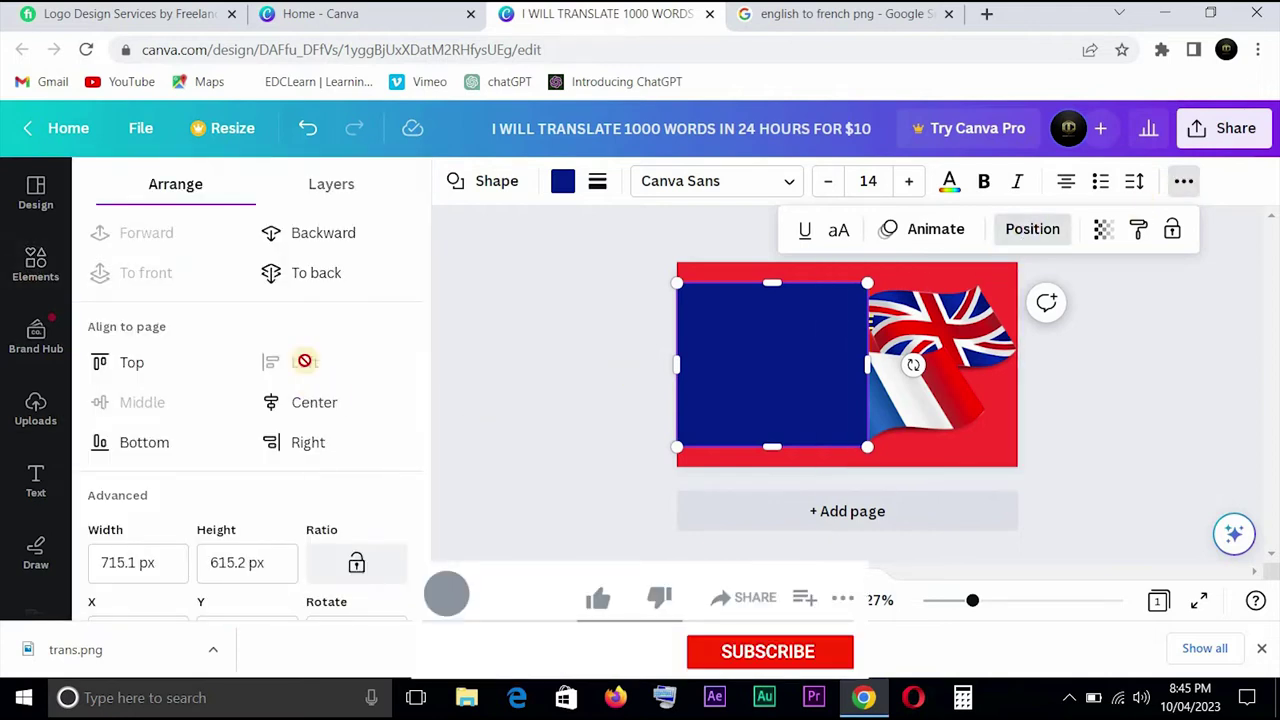
pyautogui.click(302, 236)
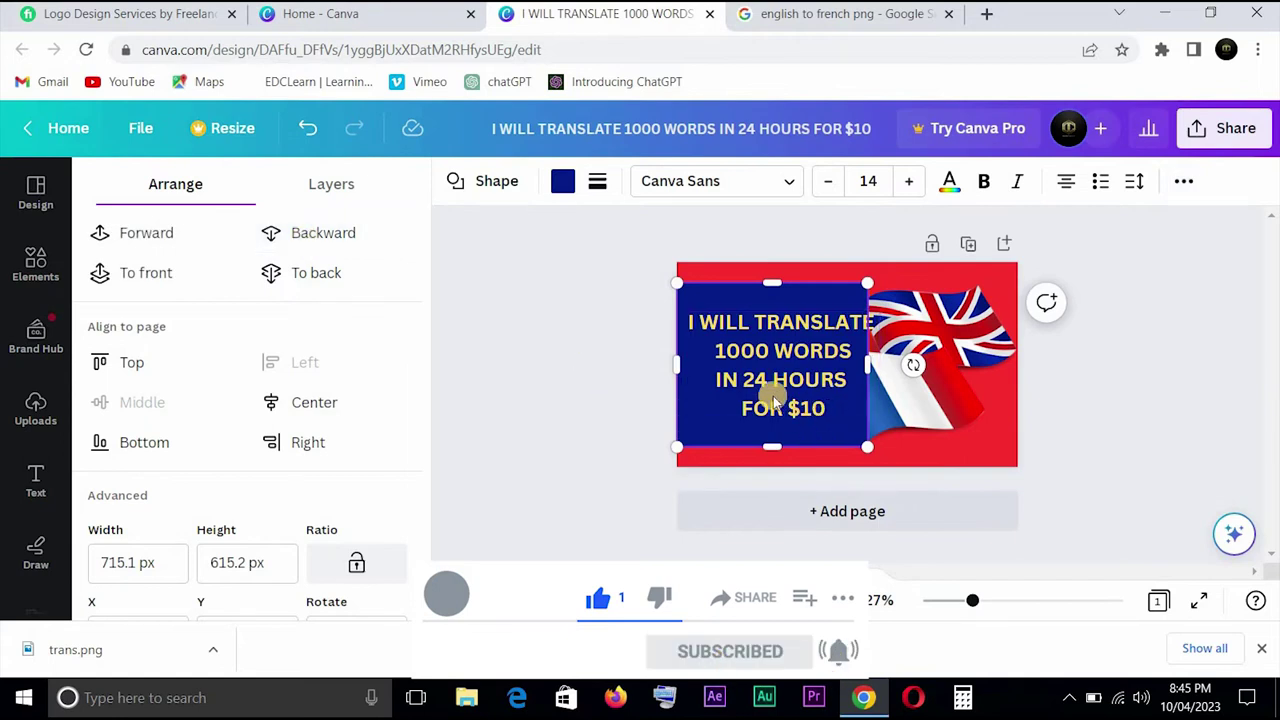
pyautogui.click(295, 233)
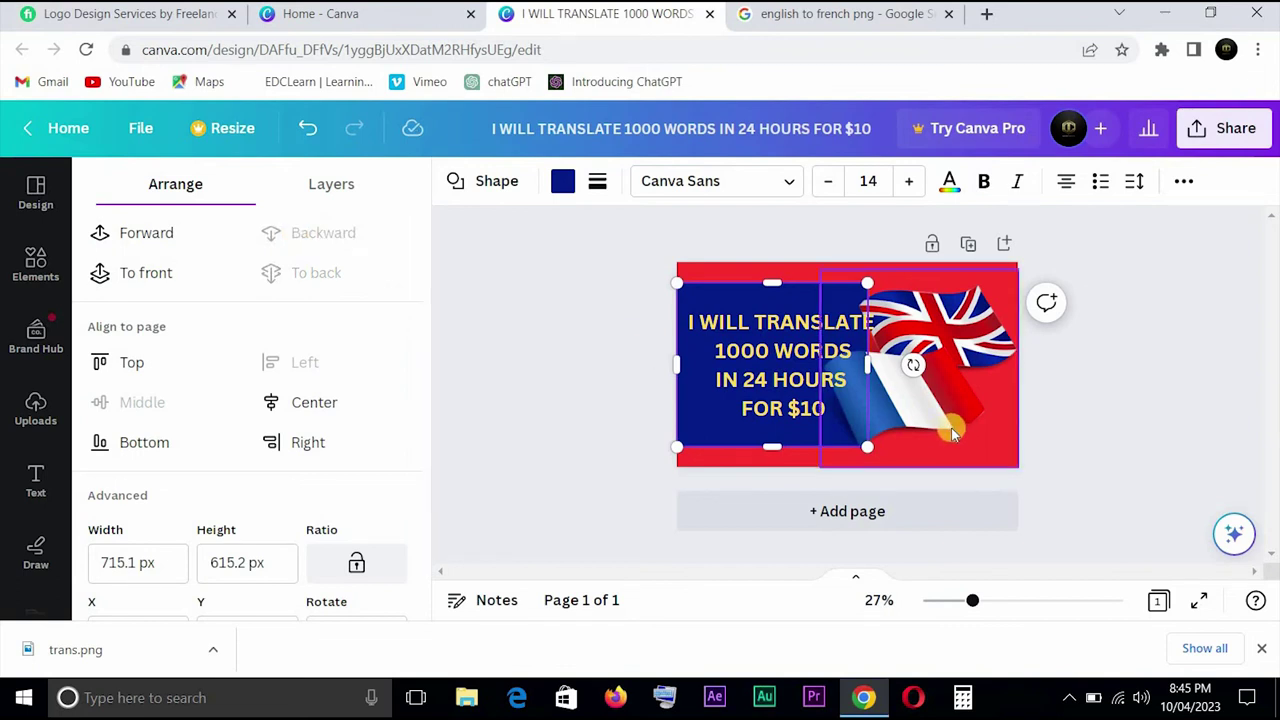
pyautogui.moveTo(777, 423); pyautogui.dragTo(794, 420)
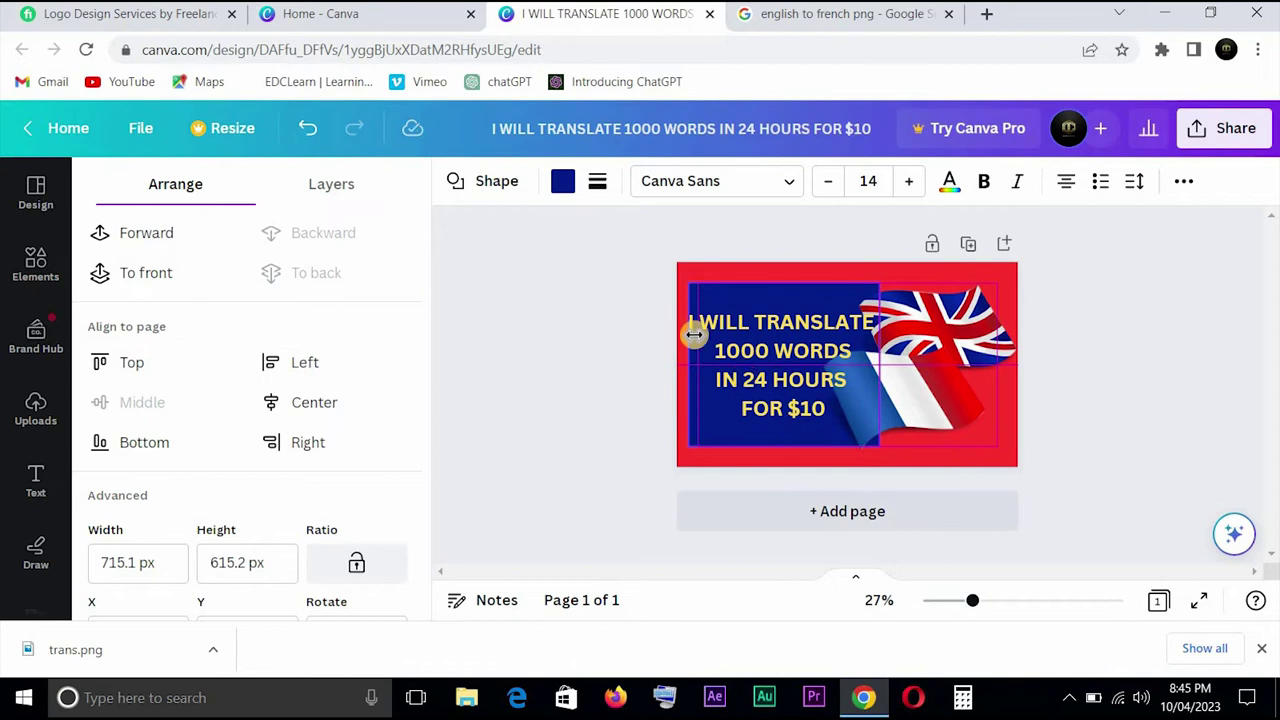
pyautogui.moveTo(673, 364); pyautogui.dragTo(672, 364)
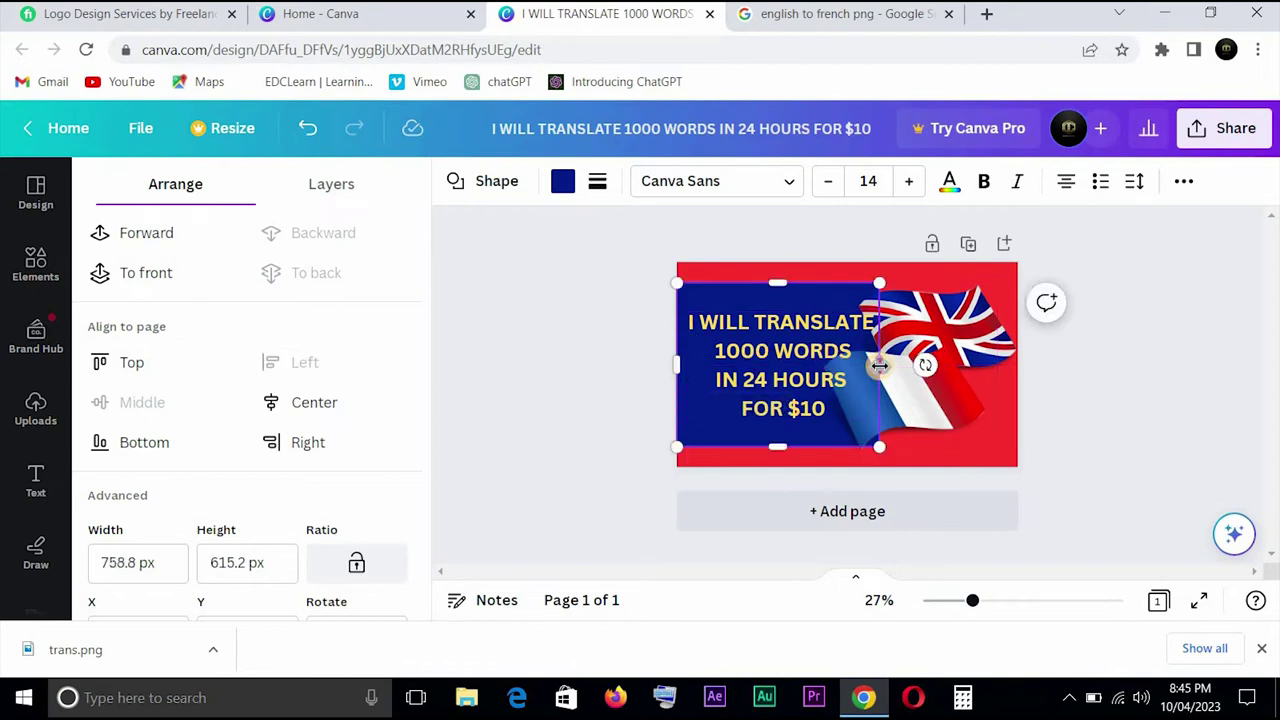
pyautogui.moveTo(879, 365); pyautogui.dragTo(886, 365)
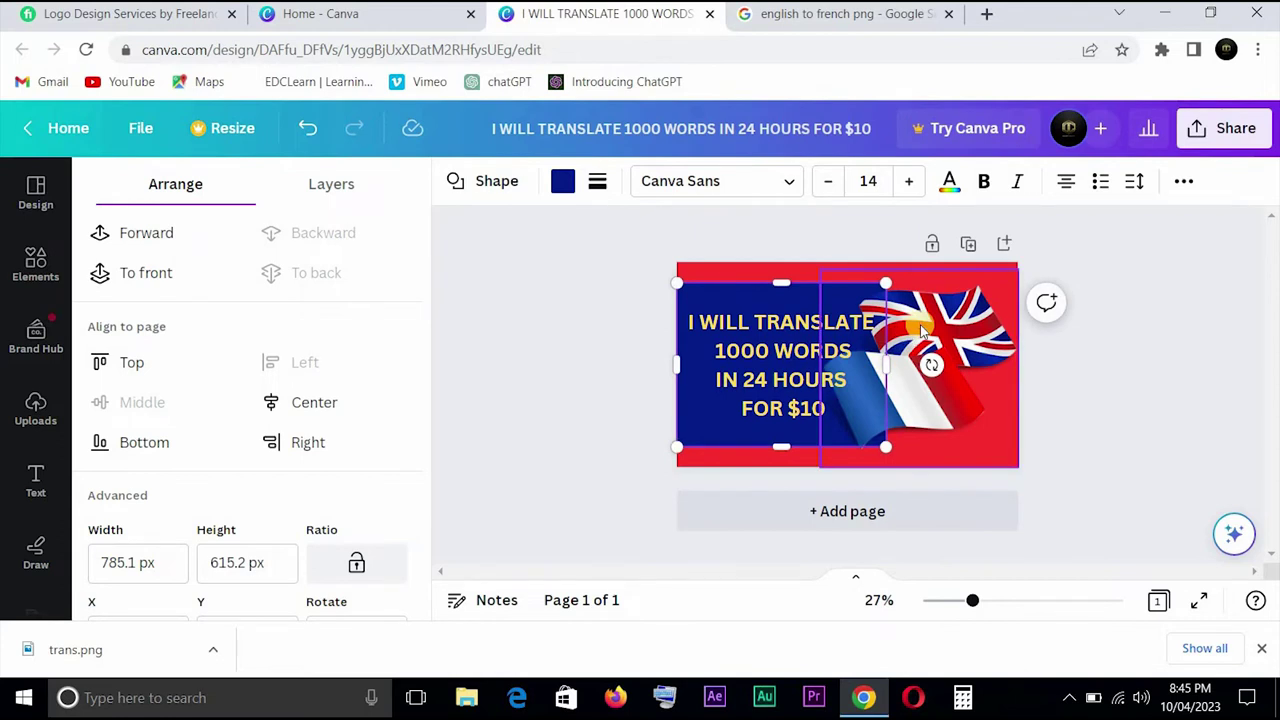
pyautogui.click(922, 330)
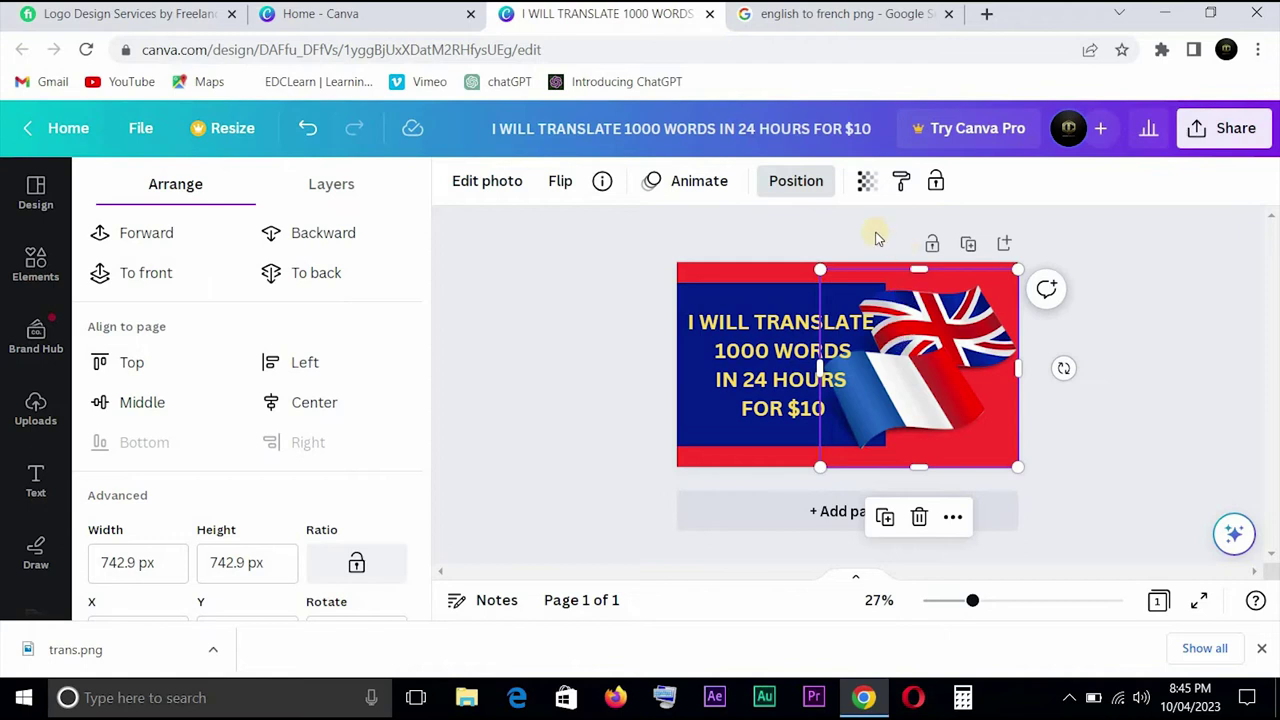
# Step: Try 46 transparency on the flag, then send the flag to the back
pyautogui.click(866, 180)
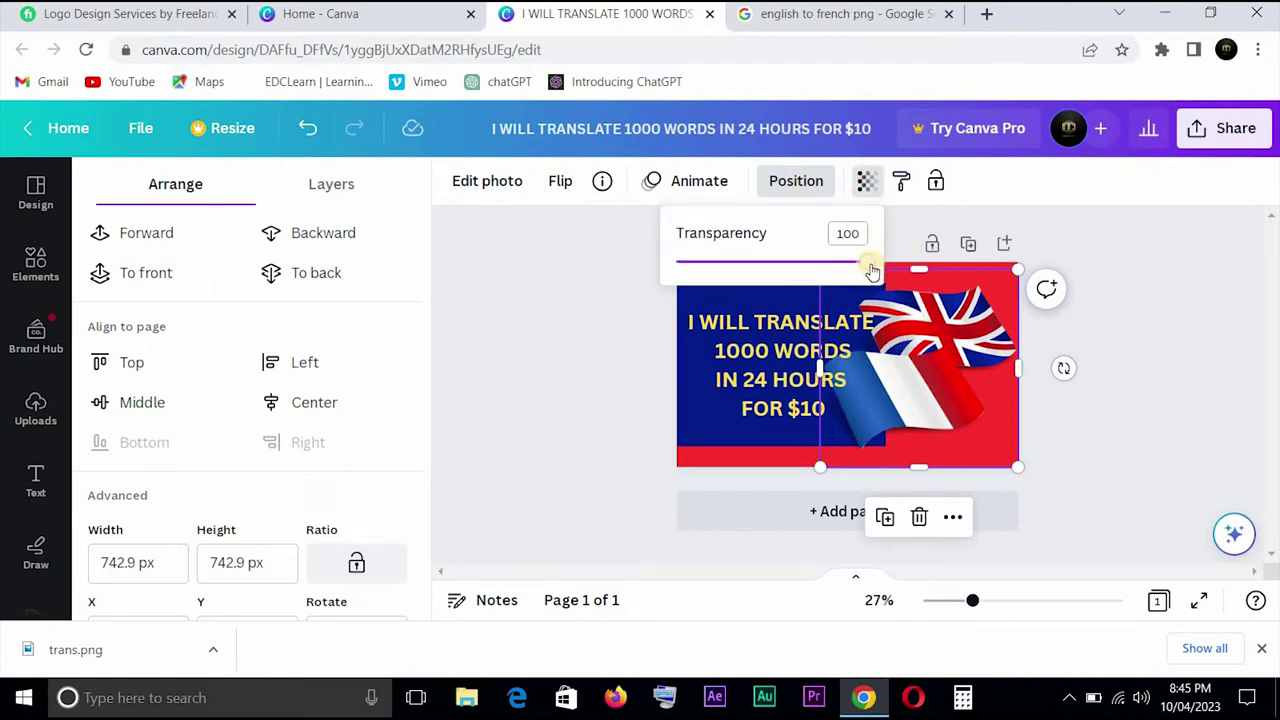
pyautogui.moveTo(870, 266); pyautogui.dragTo(808, 264)
pyautogui.click(751, 510)
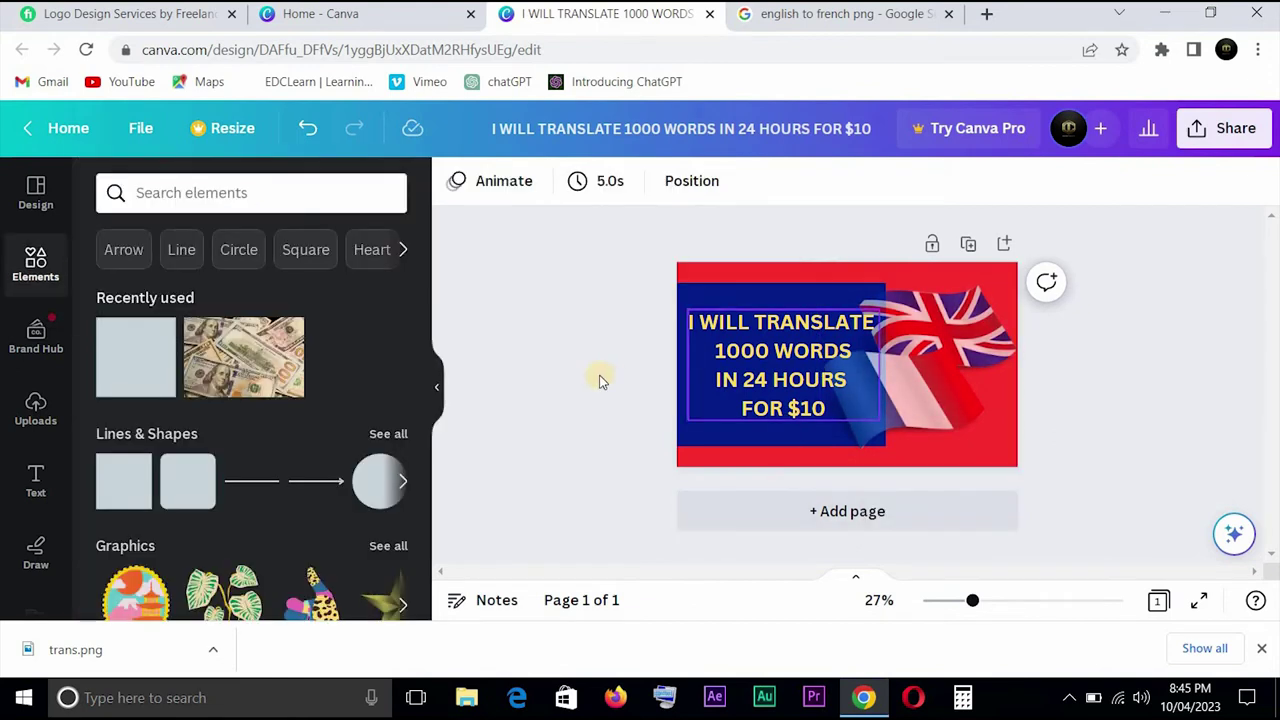
pyautogui.click(952, 408)
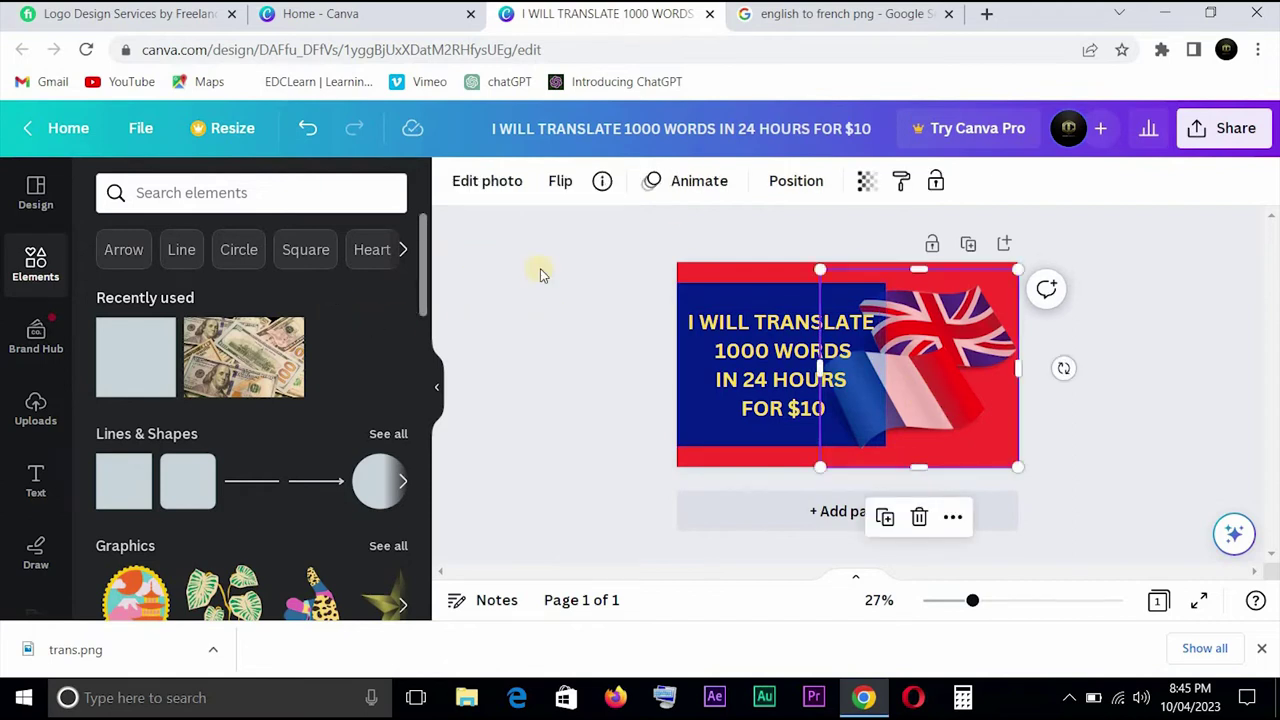
pyautogui.click(796, 186)
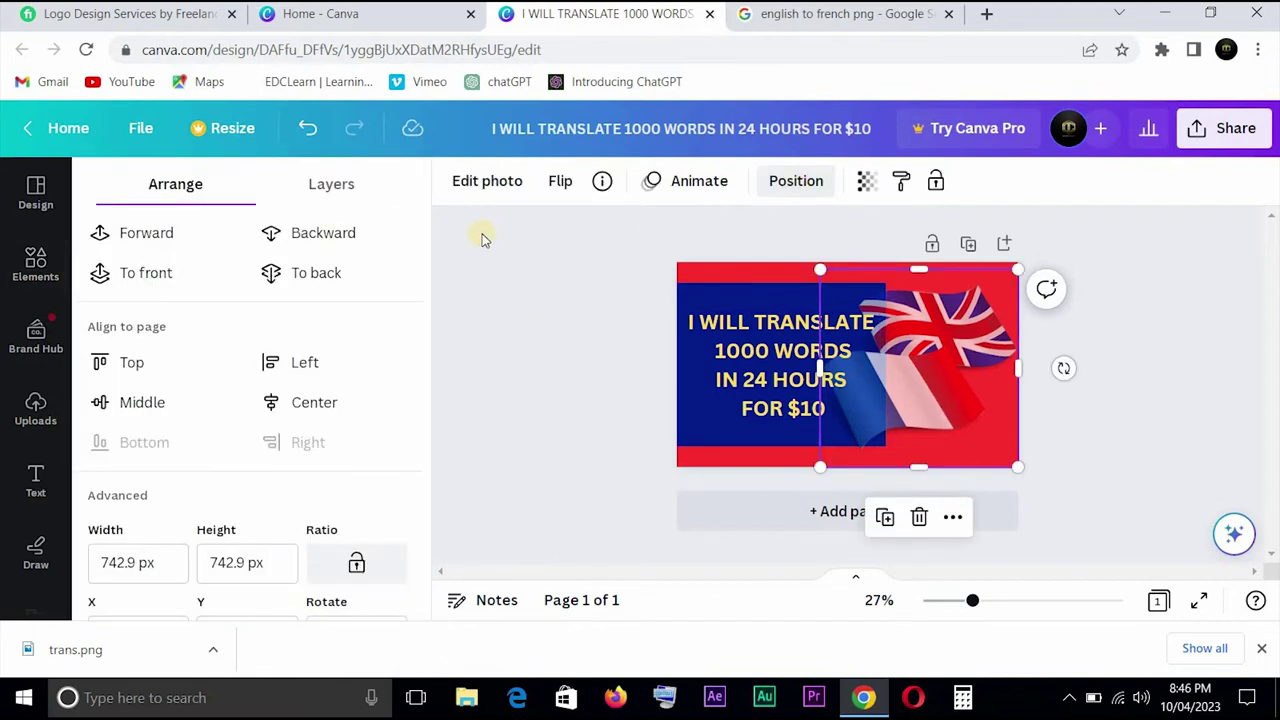
pyautogui.click(336, 280)
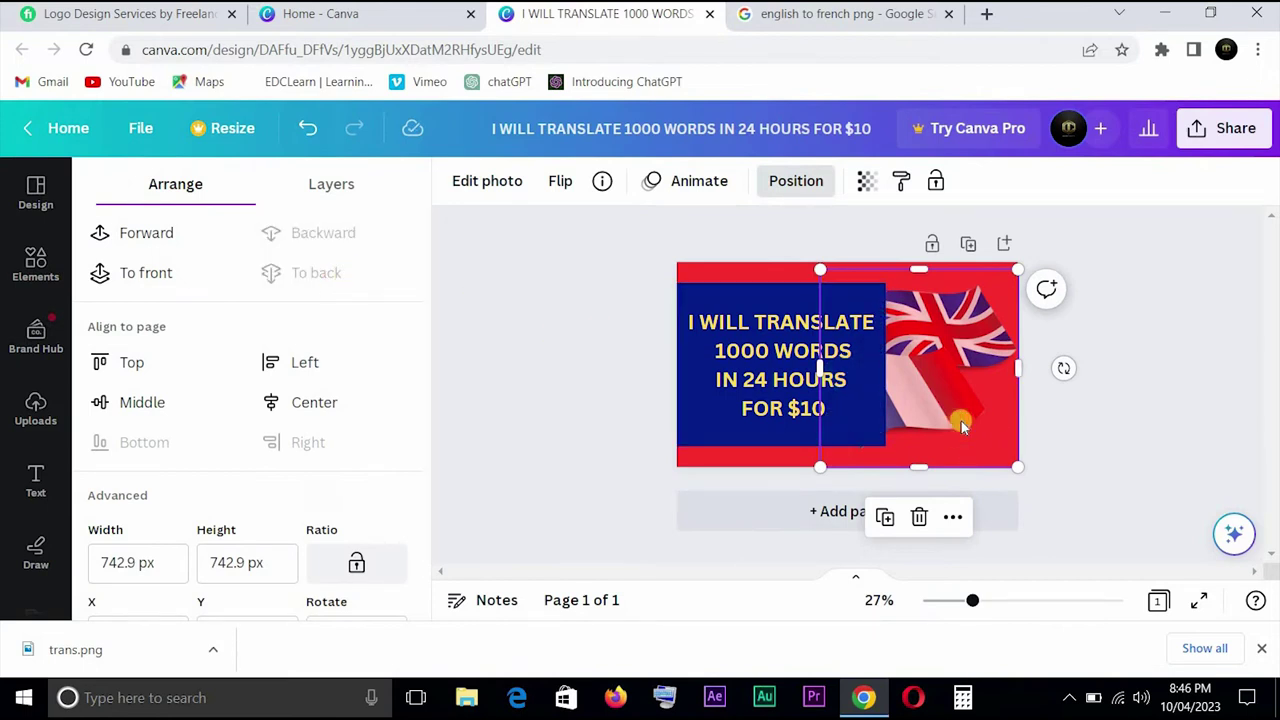
# Step: Restore the flag to full opacity, nudge it right, and select the blue text box
pyautogui.click(866, 181)
pyautogui.moveTo(806, 266); pyautogui.dragTo(895, 278)
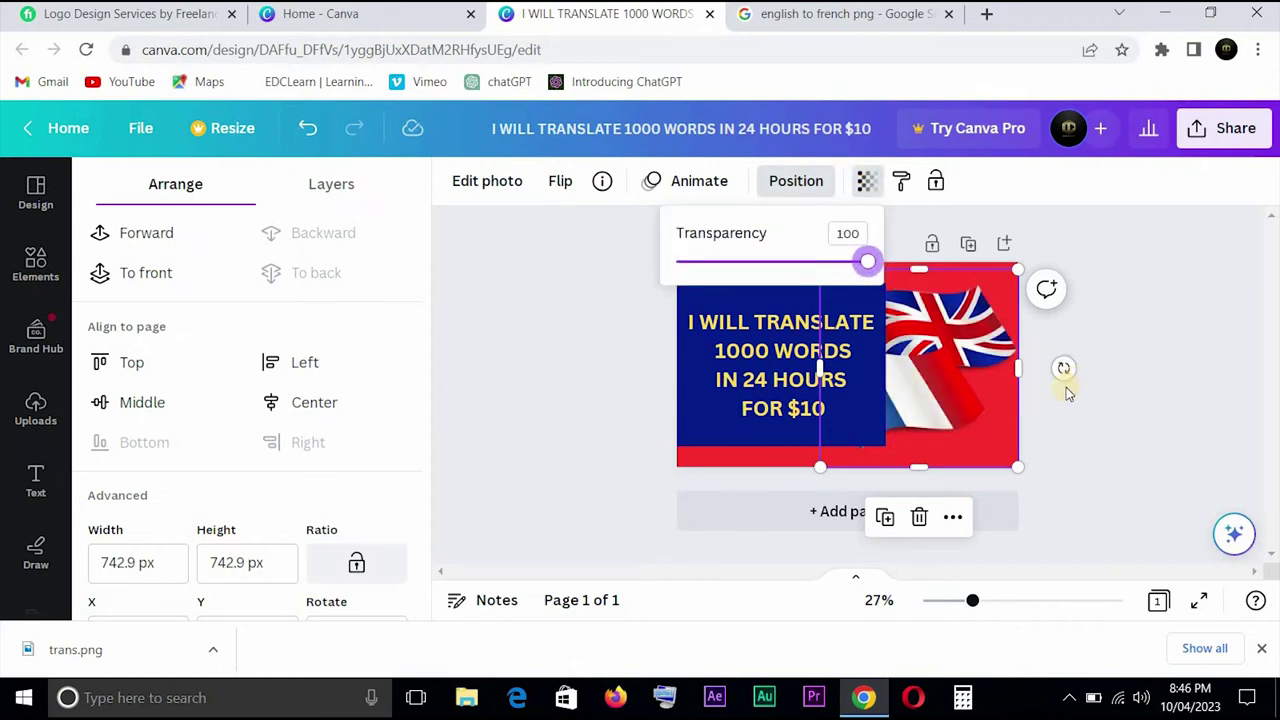
pyautogui.moveTo(938, 377); pyautogui.dragTo(951, 377)
pyautogui.click(1108, 398)
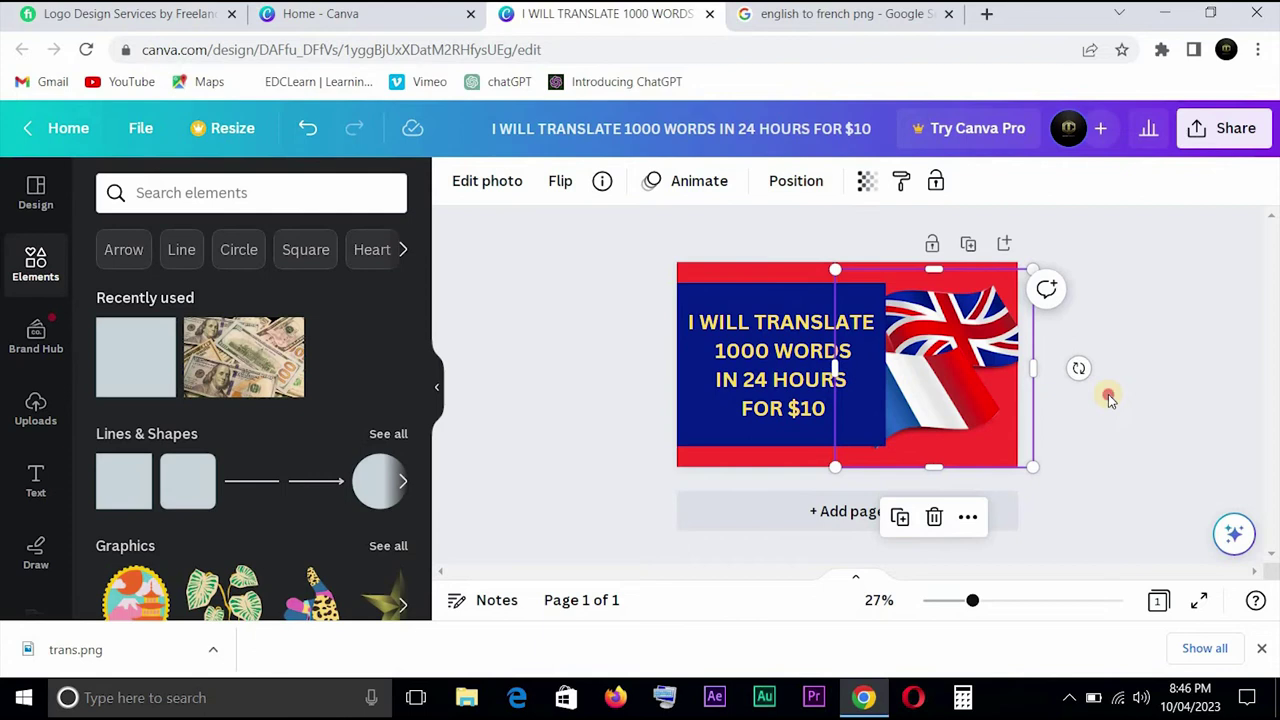
pyautogui.click(1048, 415)
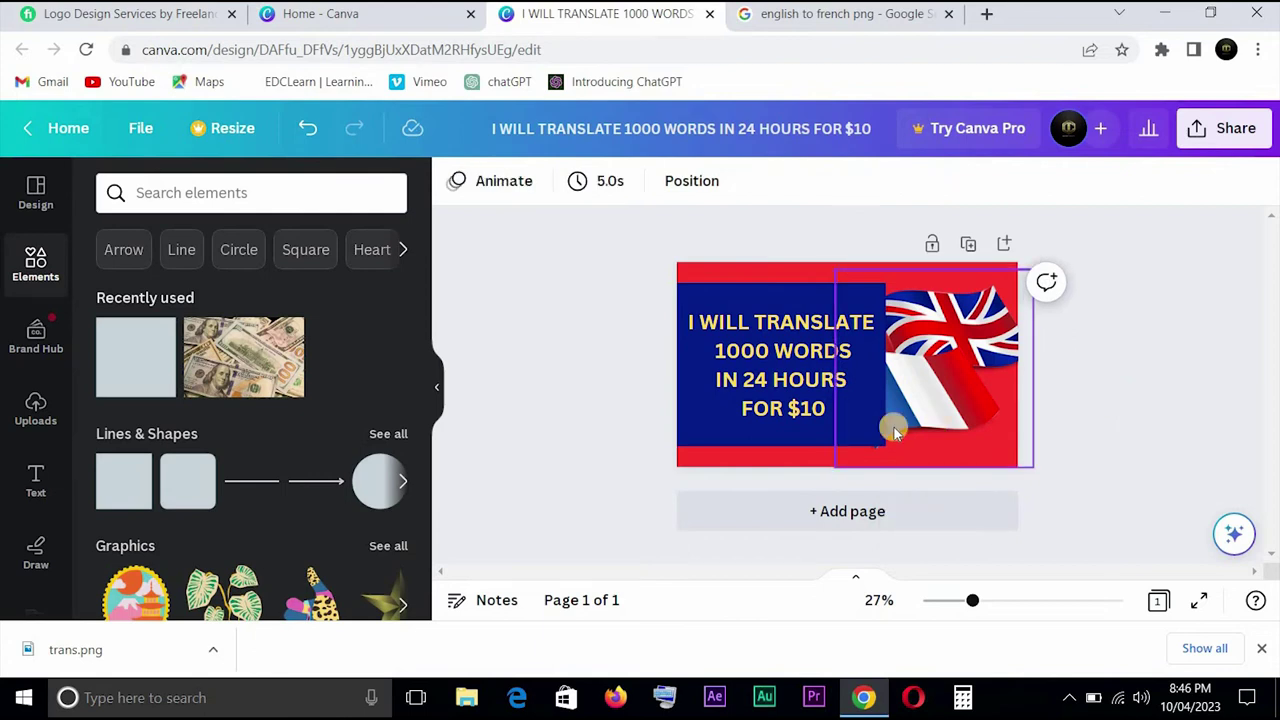
pyautogui.click(550, 393)
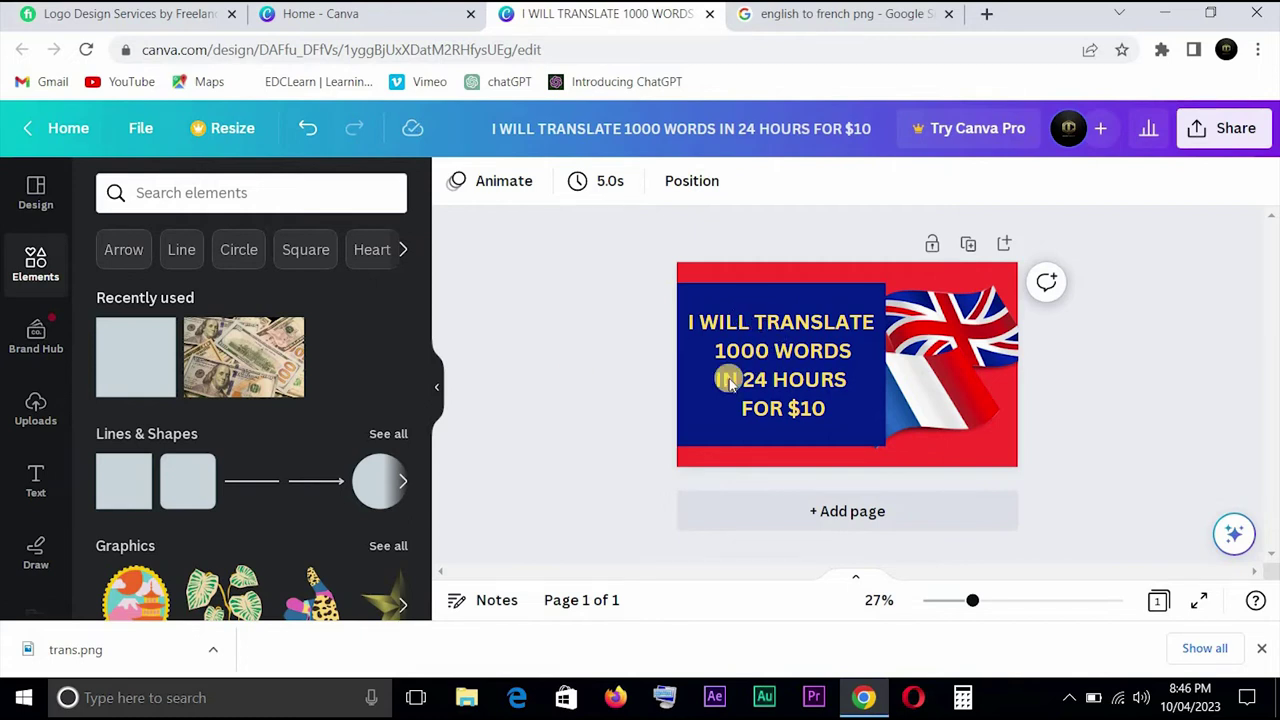
pyautogui.click(704, 425)
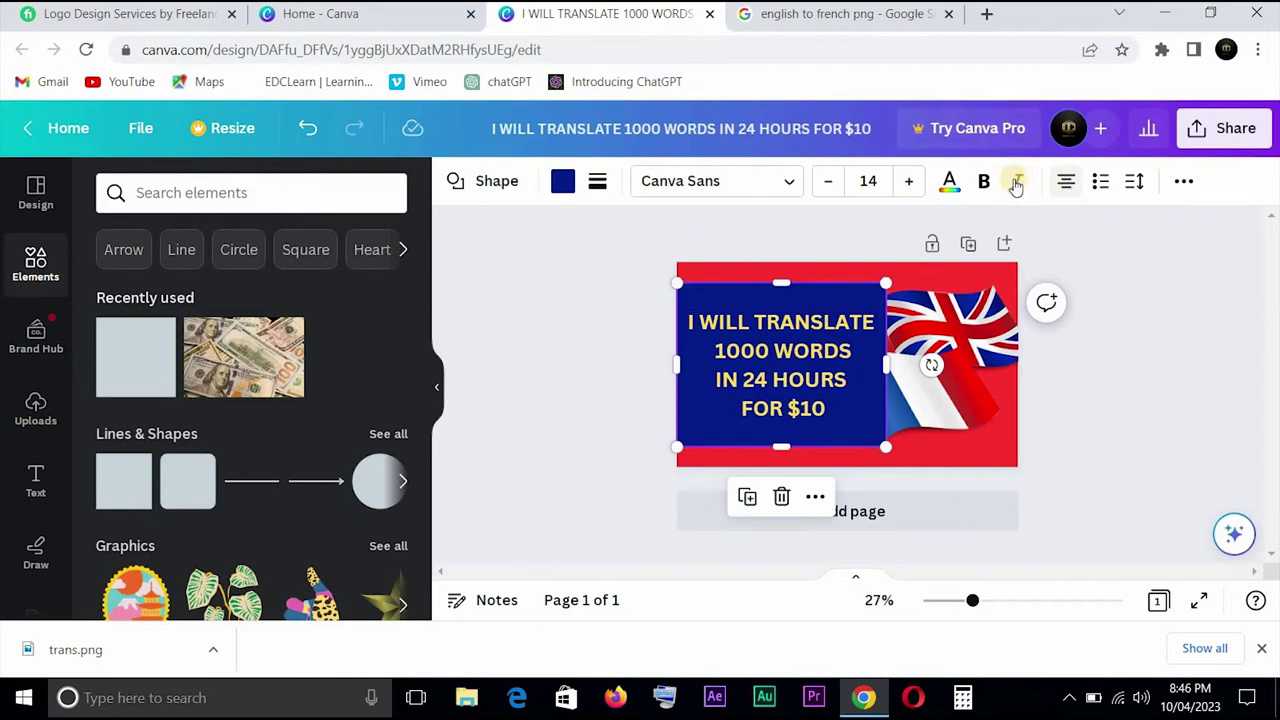
# Step: Set the navy text box's transparency to about 83 for a purple tint
pyautogui.click(1183, 181)
pyautogui.click(1032, 230)
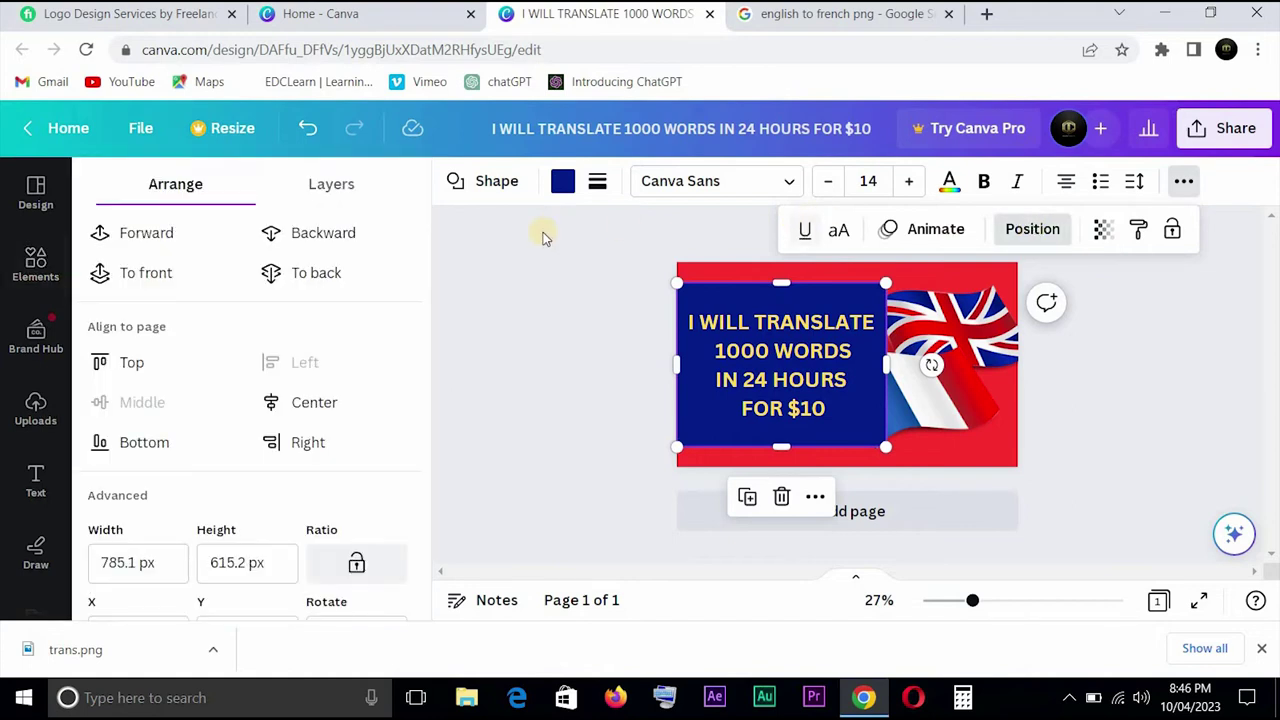
pyautogui.click(1103, 230)
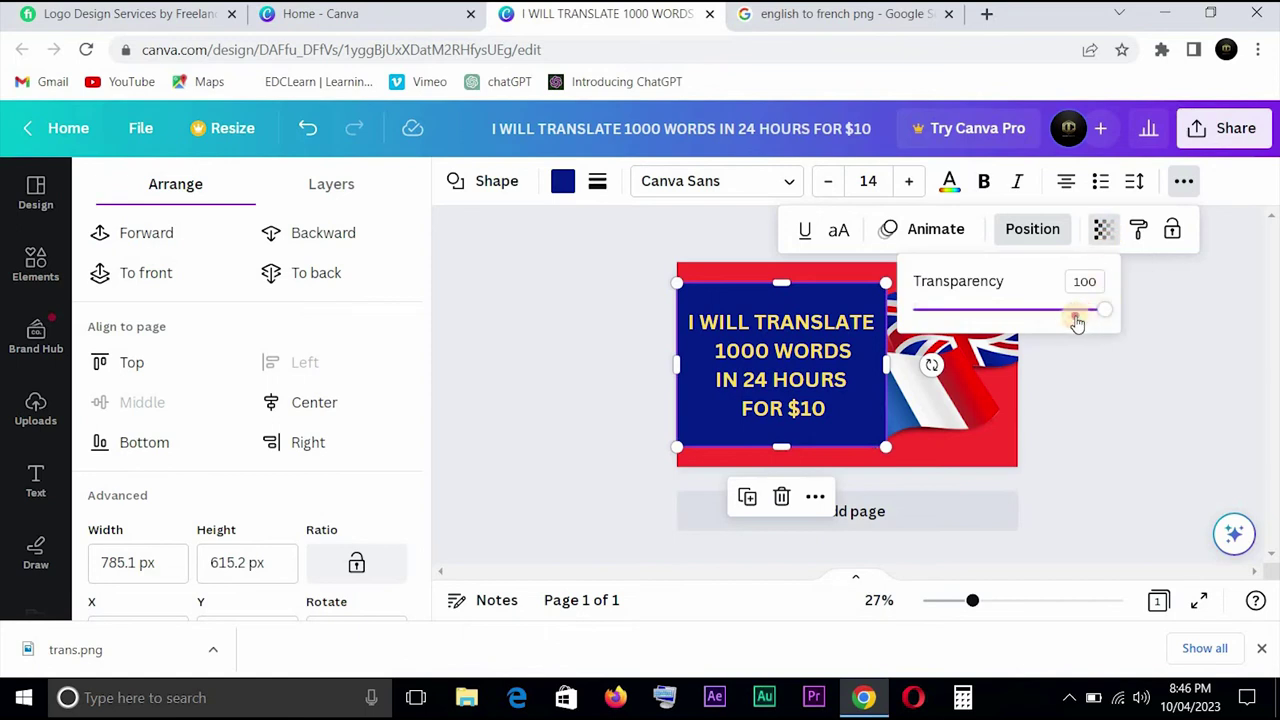
pyautogui.moveTo(1098, 312); pyautogui.dragTo(1071, 322)
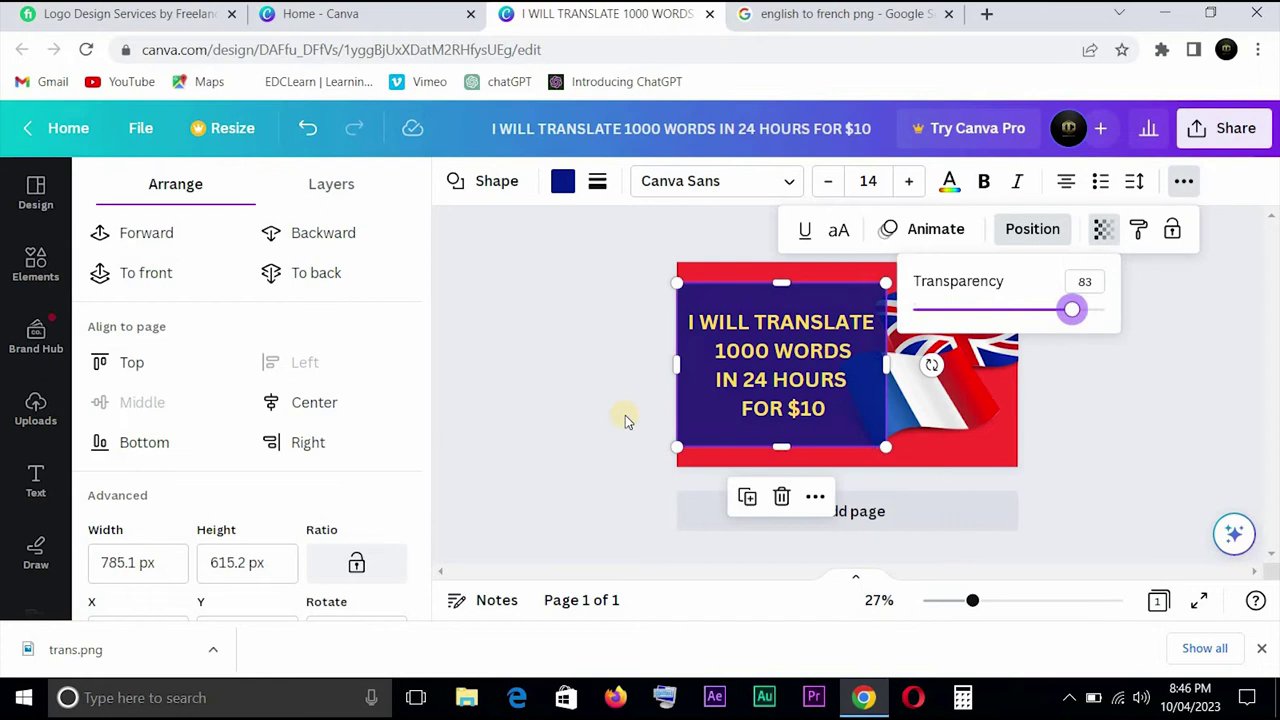
pyautogui.click(511, 410)
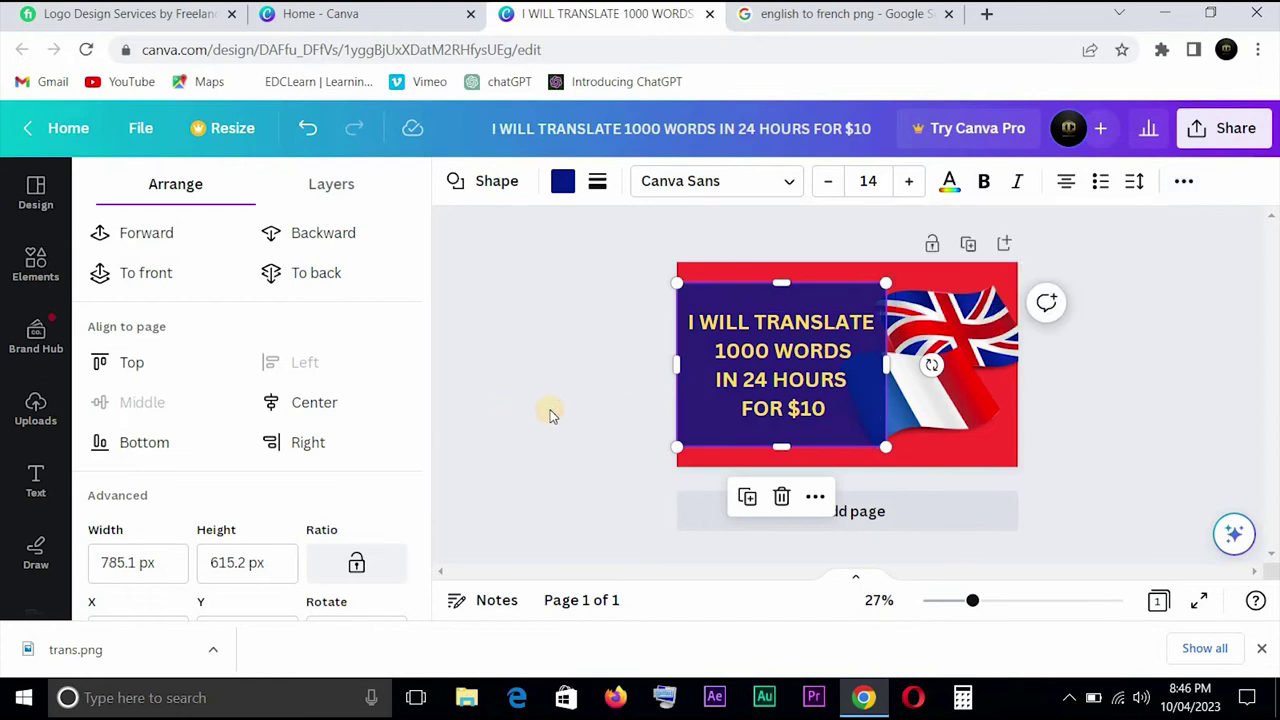
pyautogui.click(549, 413)
pyautogui.click(564, 411)
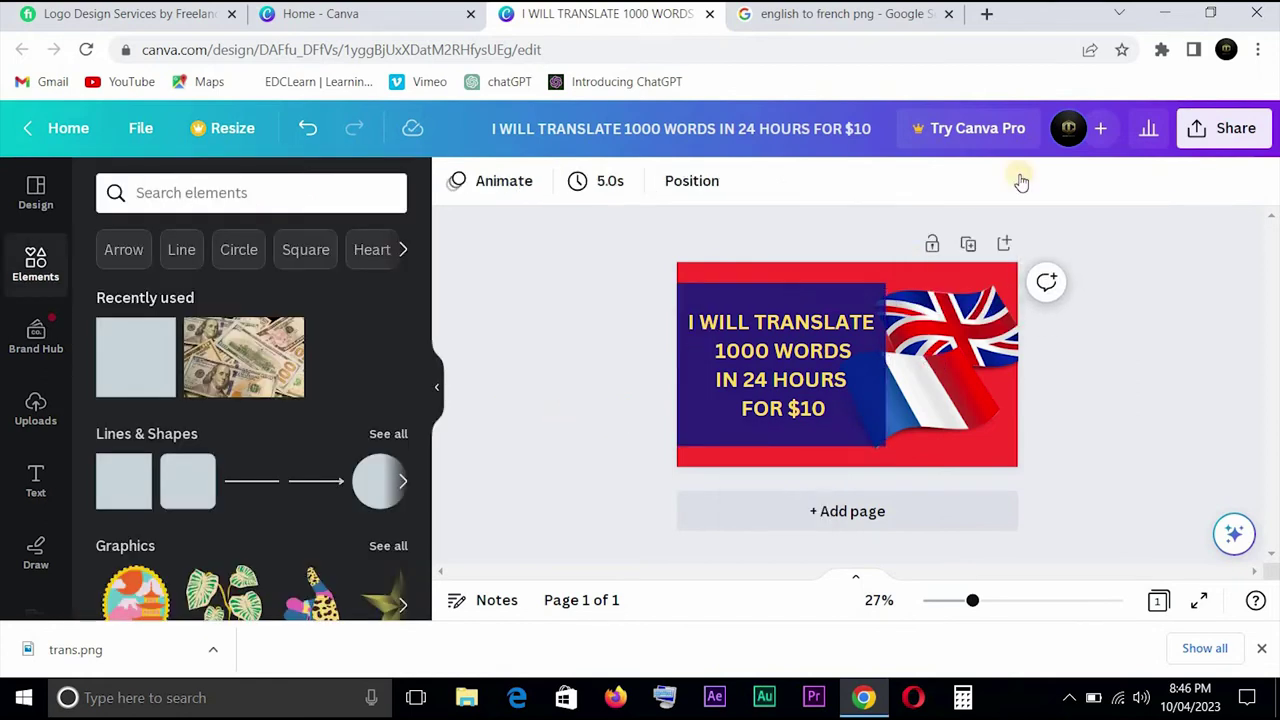
# Step: Download the gig card as a PNG through Share > Download
pyautogui.click(1224, 136)
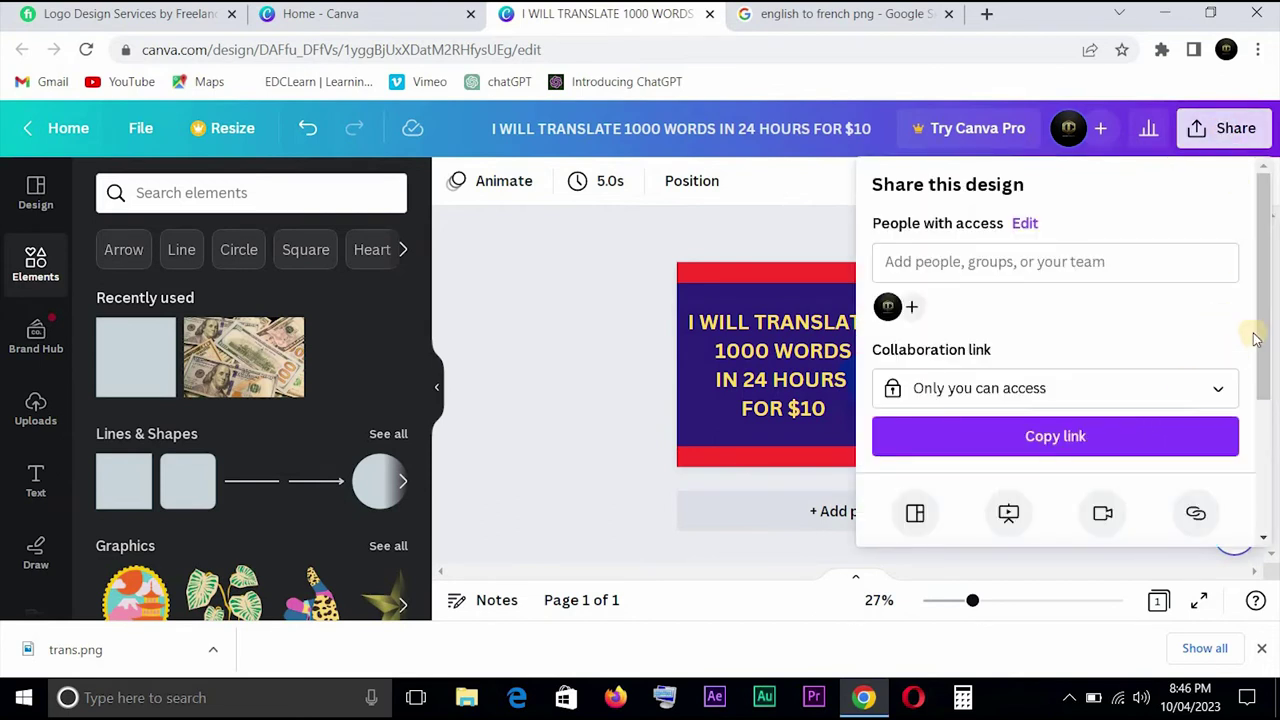
pyautogui.scroll(-3, 1265, 344)
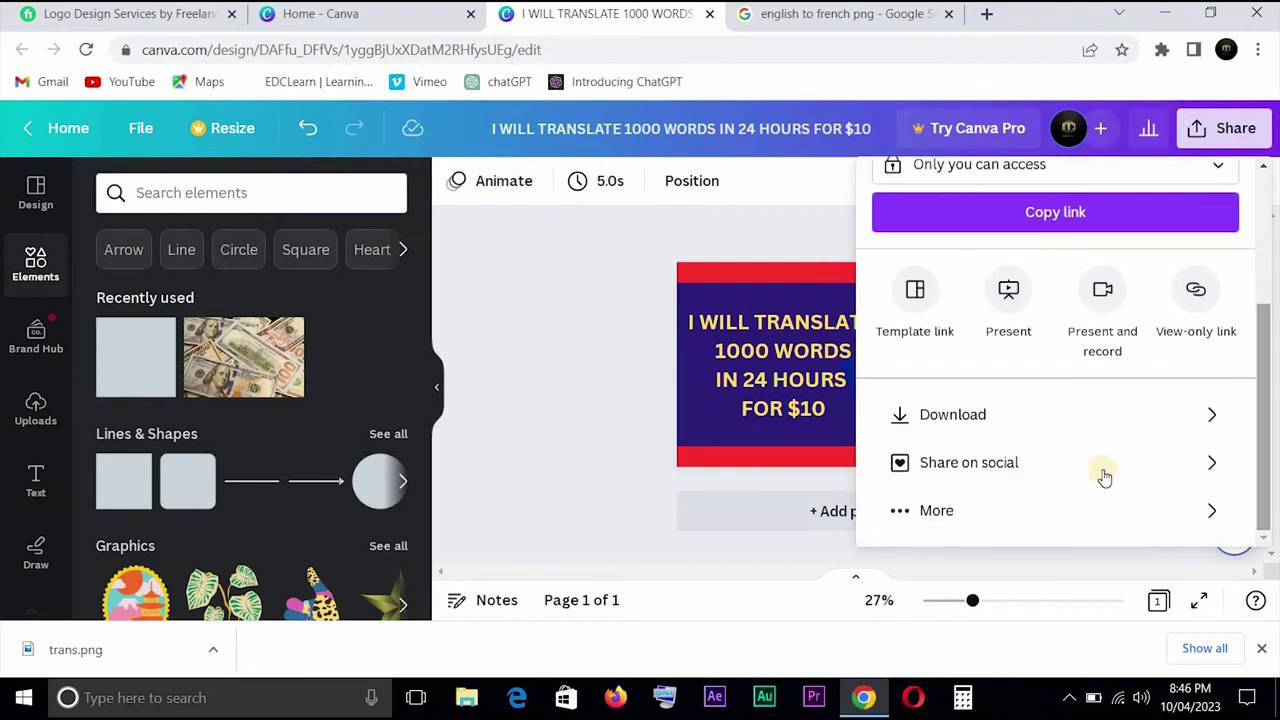
pyautogui.click(1097, 418)
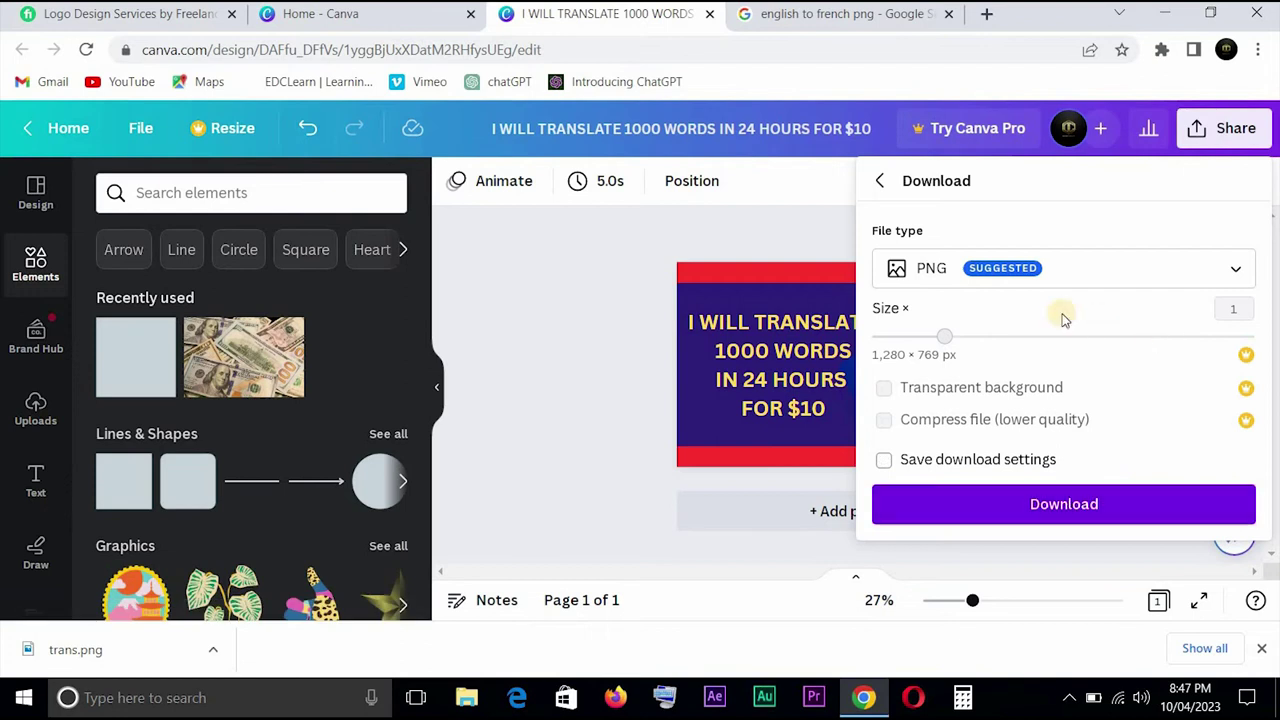
pyautogui.click(1232, 270)
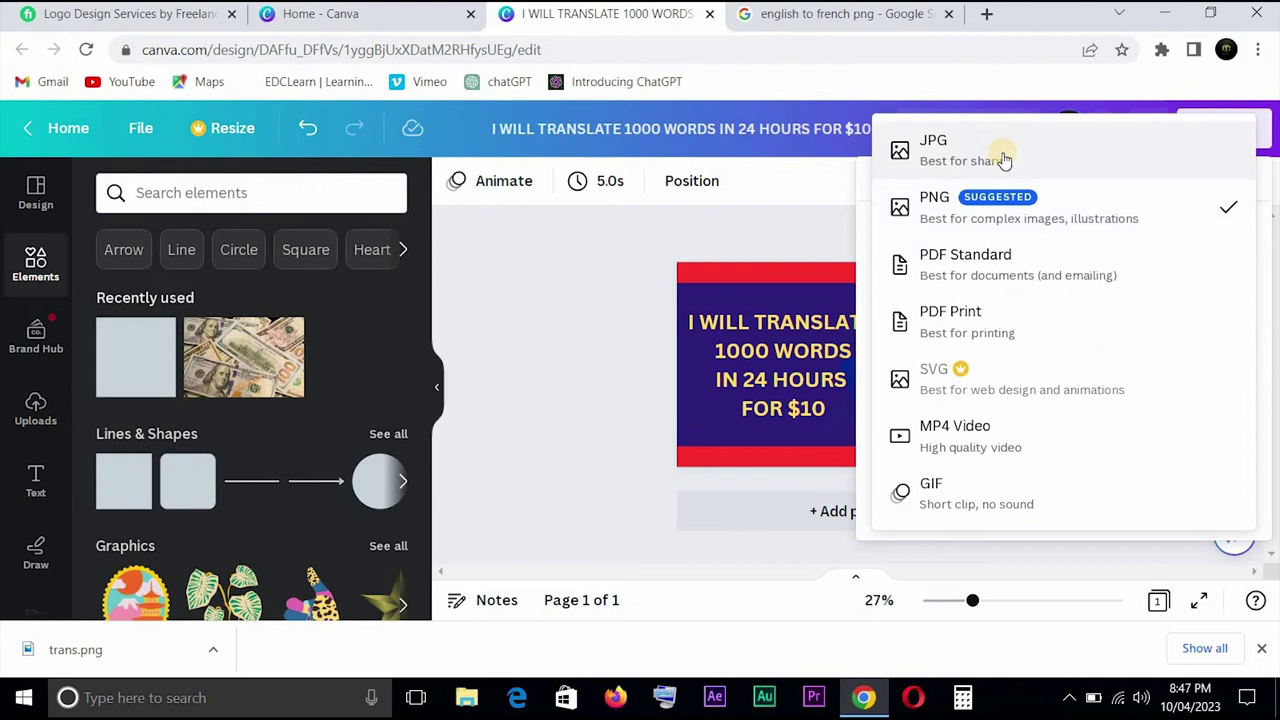
pyautogui.click(607, 474)
pyautogui.click(1228, 128)
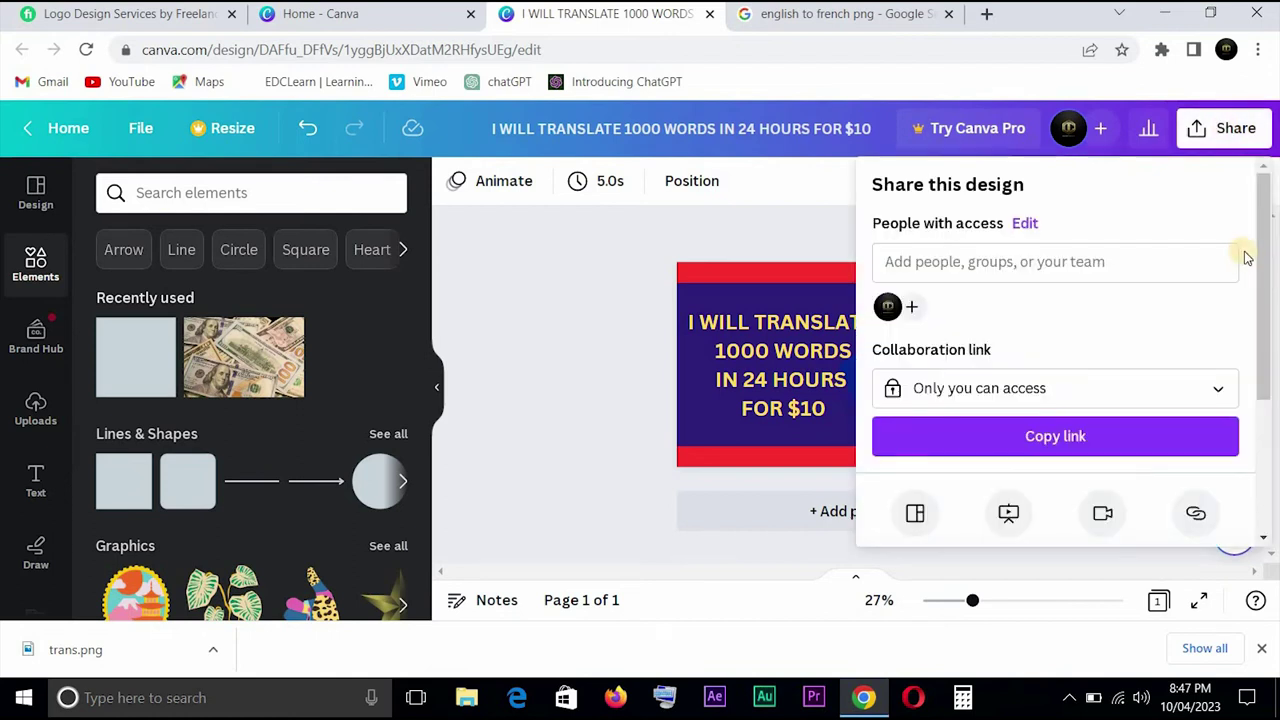
pyautogui.scroll(-3, 1250, 270)
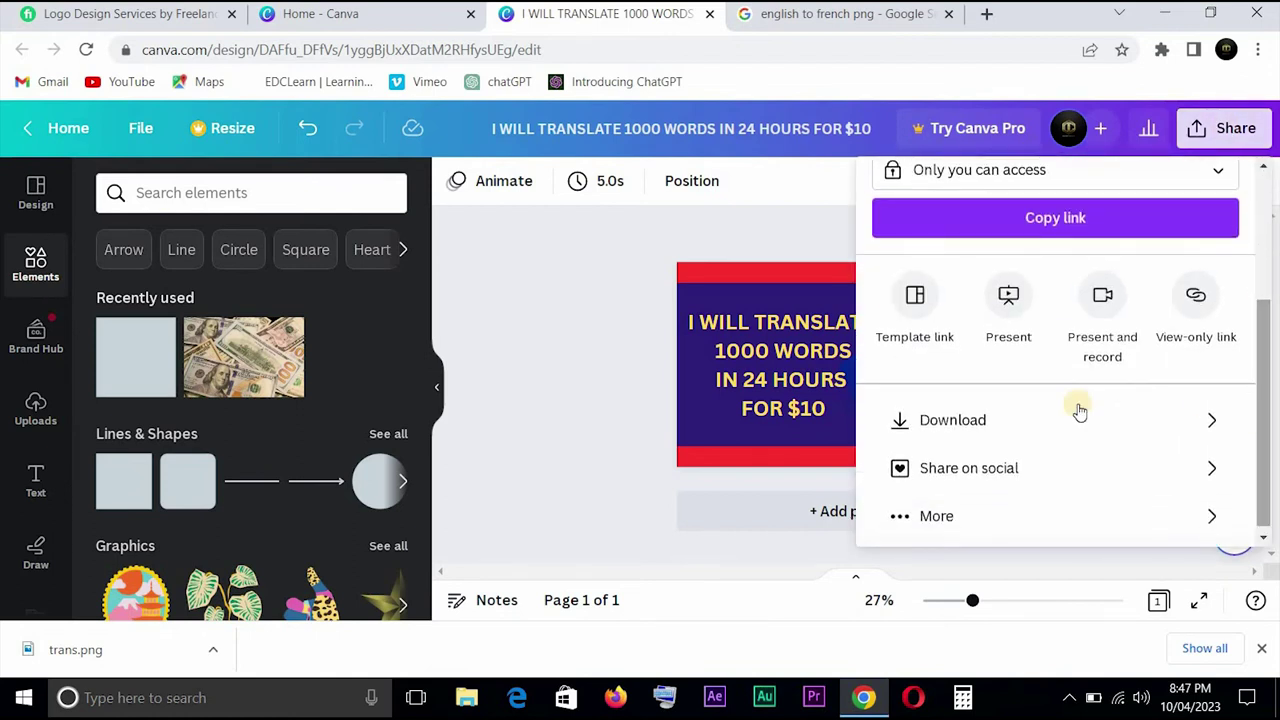
pyautogui.click(1070, 430)
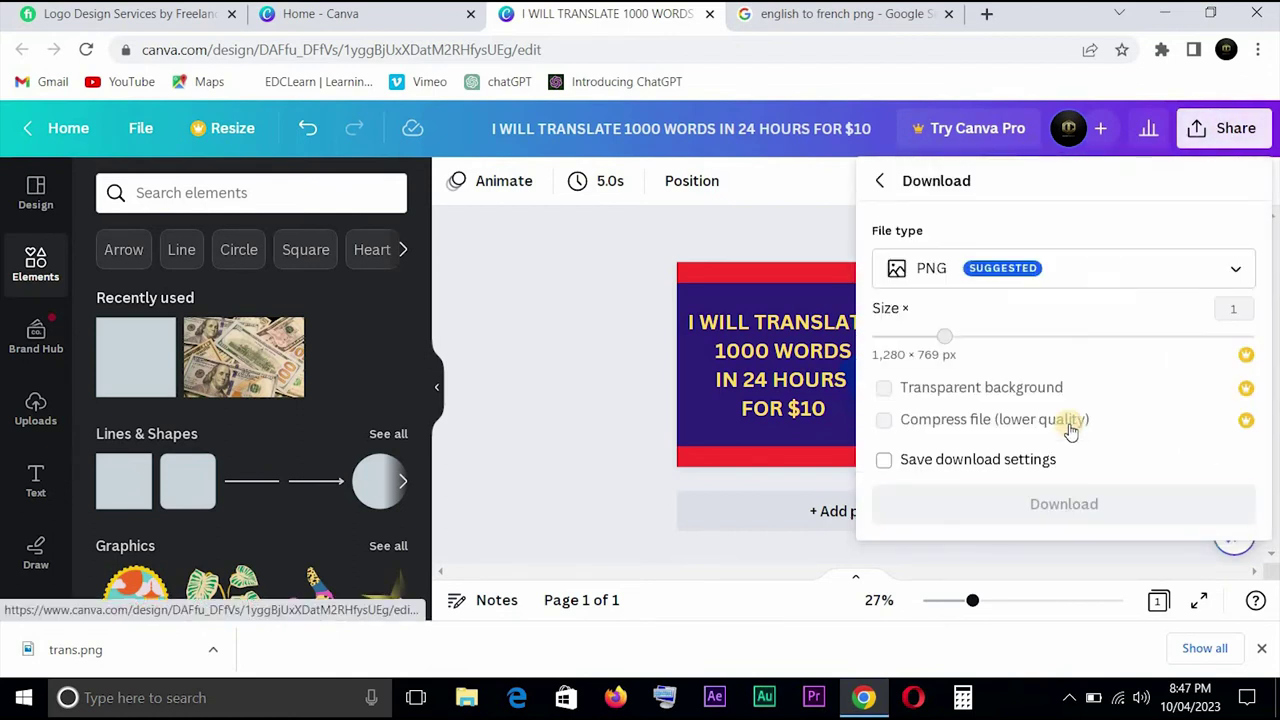
pyautogui.click(1065, 504)
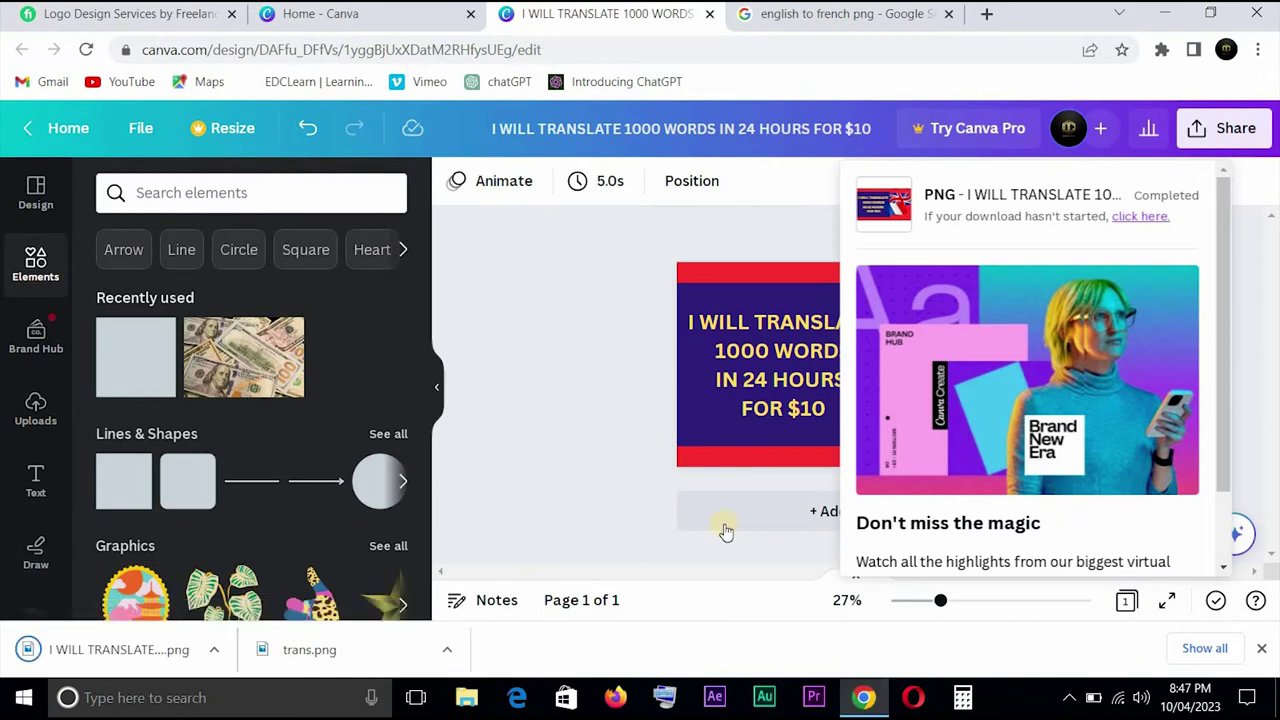
pyautogui.rightClick(90, 655)
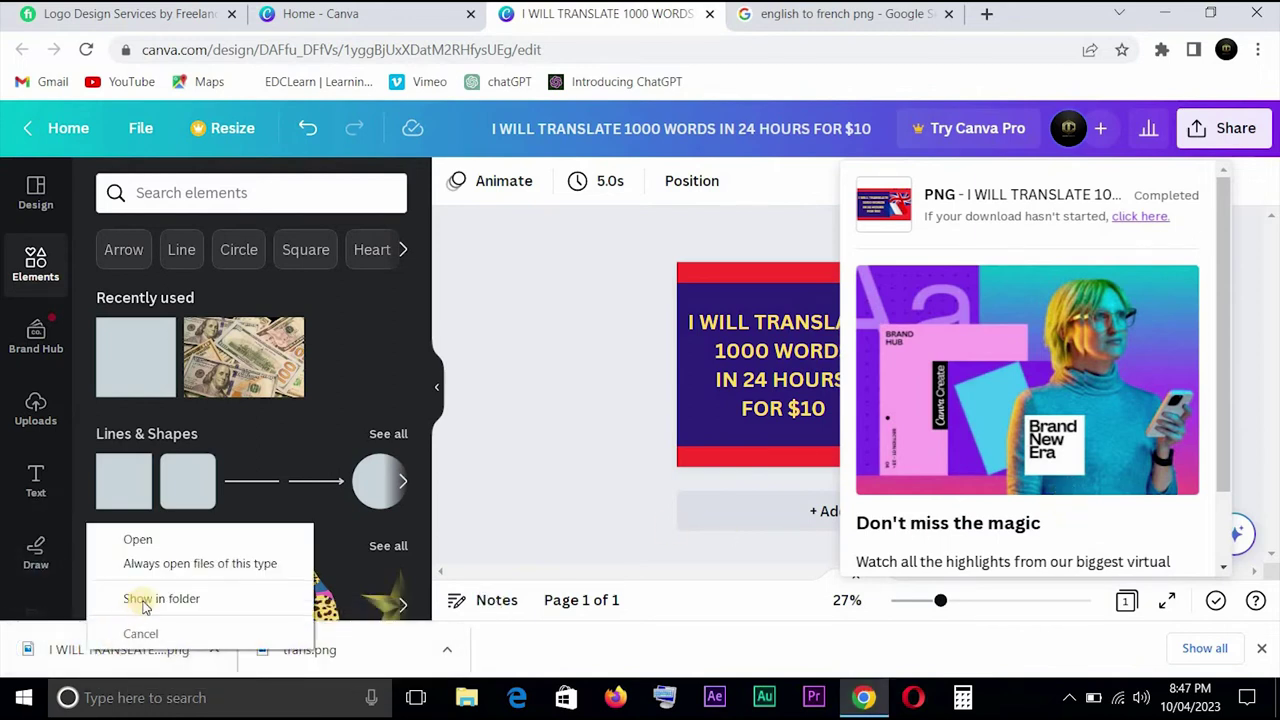
pyautogui.click(140, 598)
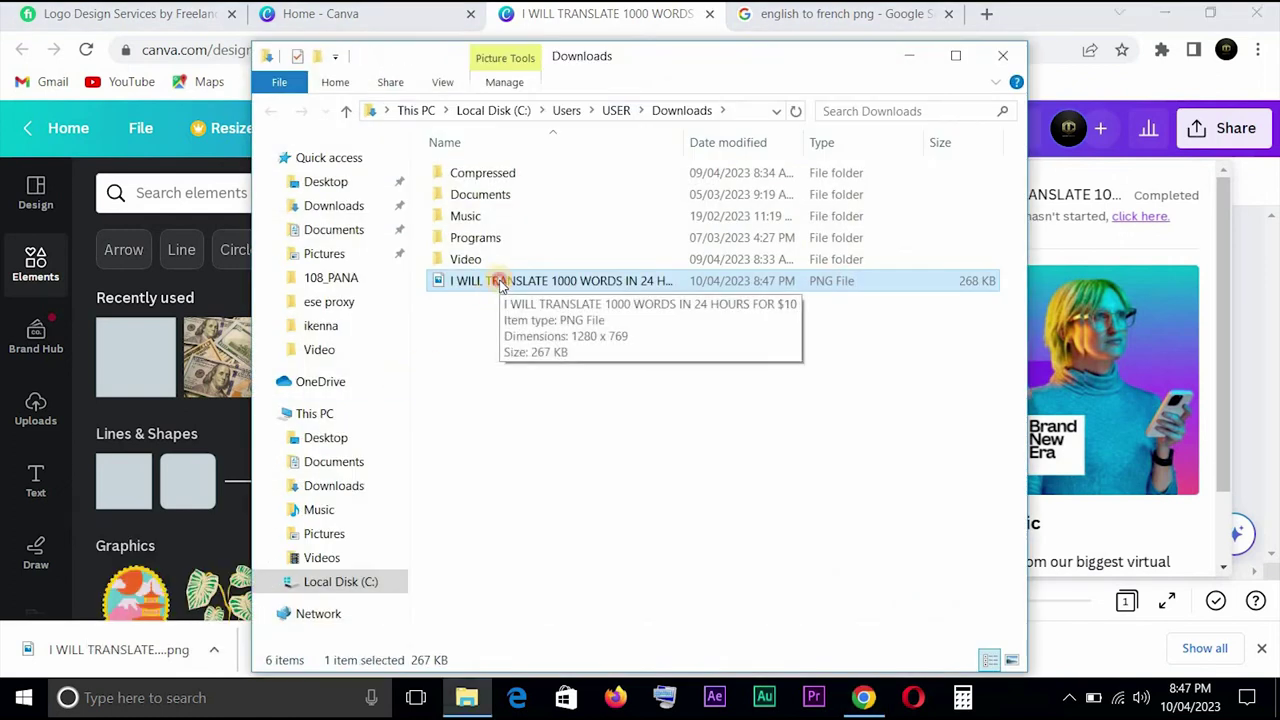
pyautogui.doubleClick(498, 282)
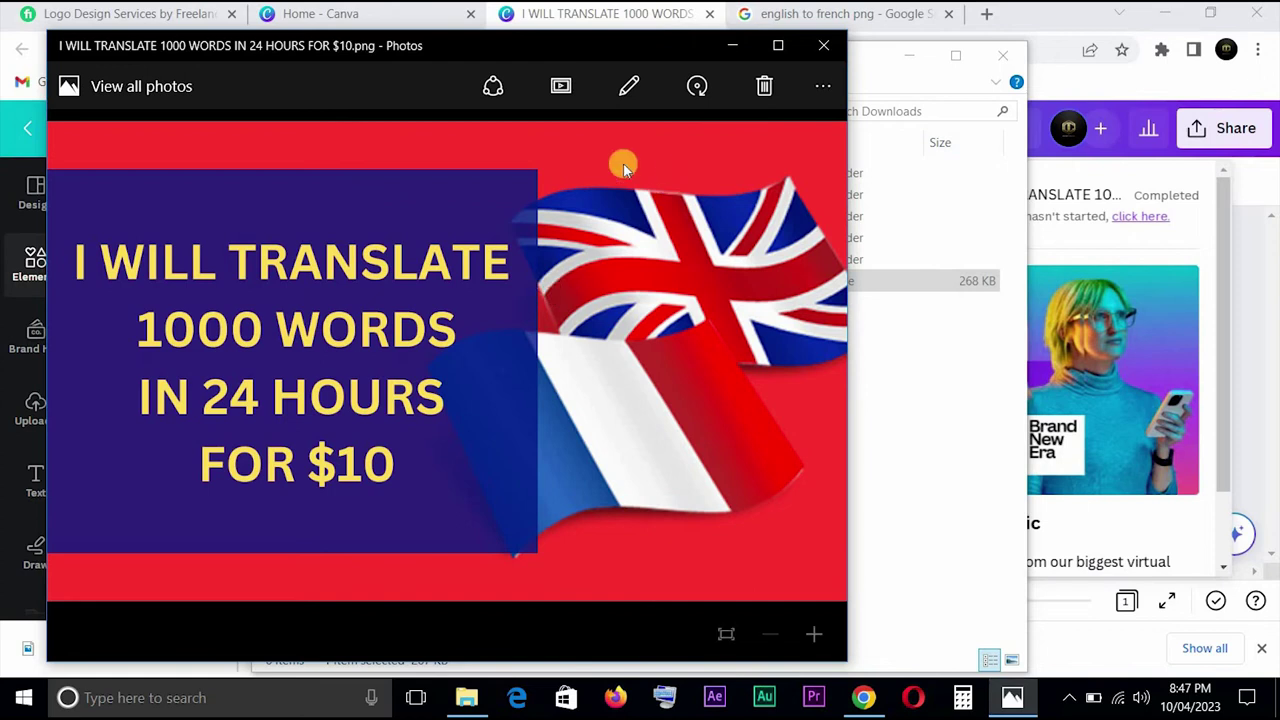
pyautogui.click(813, 42)
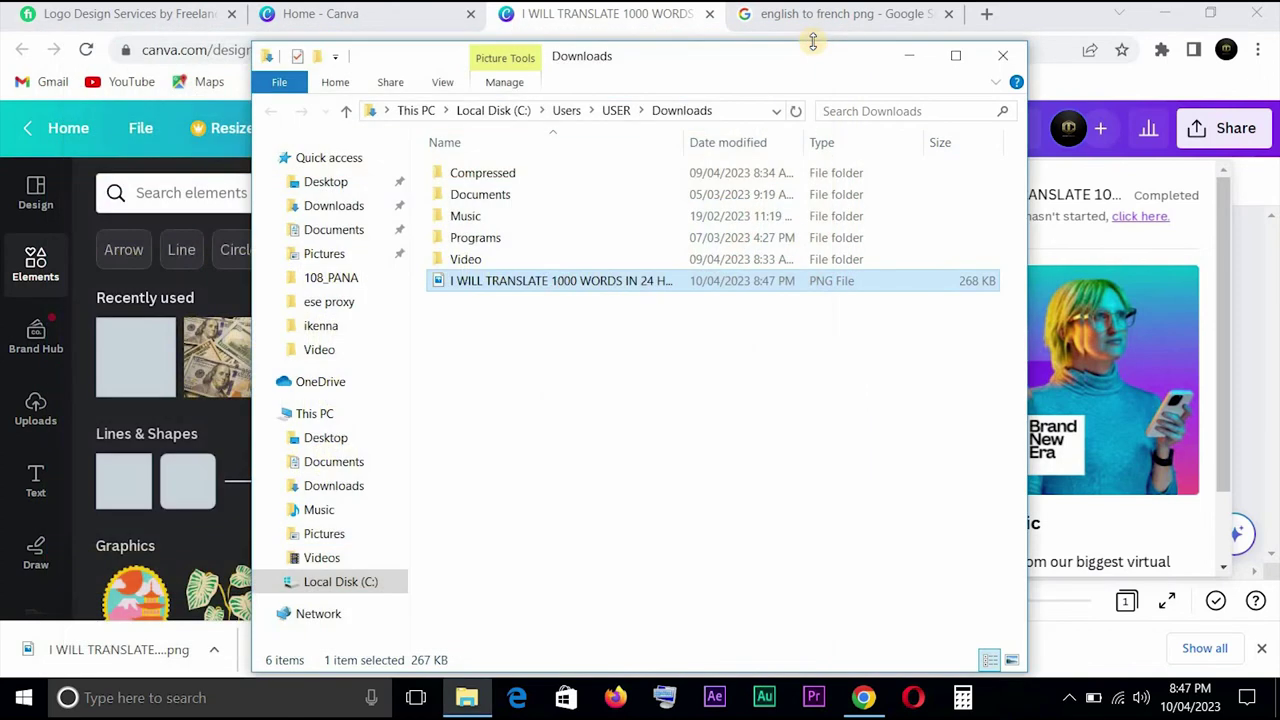
# Step: Return to Canva and stretch the purple panel up to the page's top edge
pyautogui.click(919, 57)
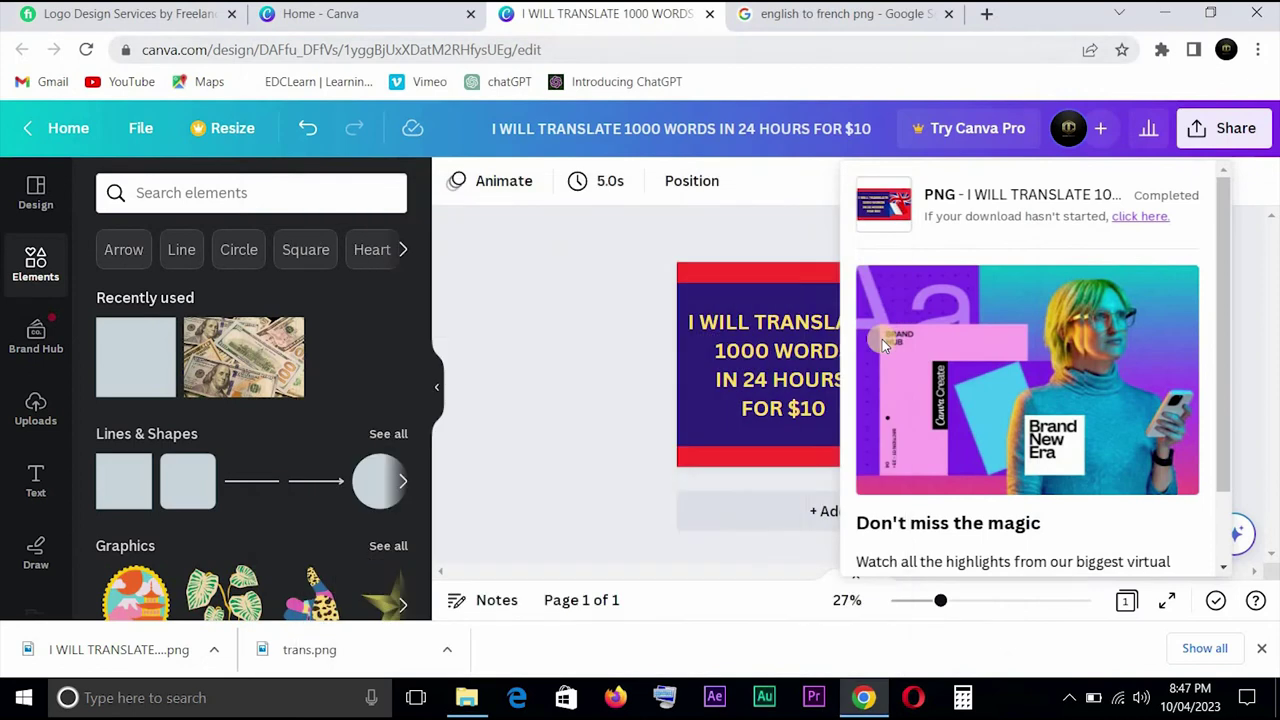
pyautogui.click(568, 366)
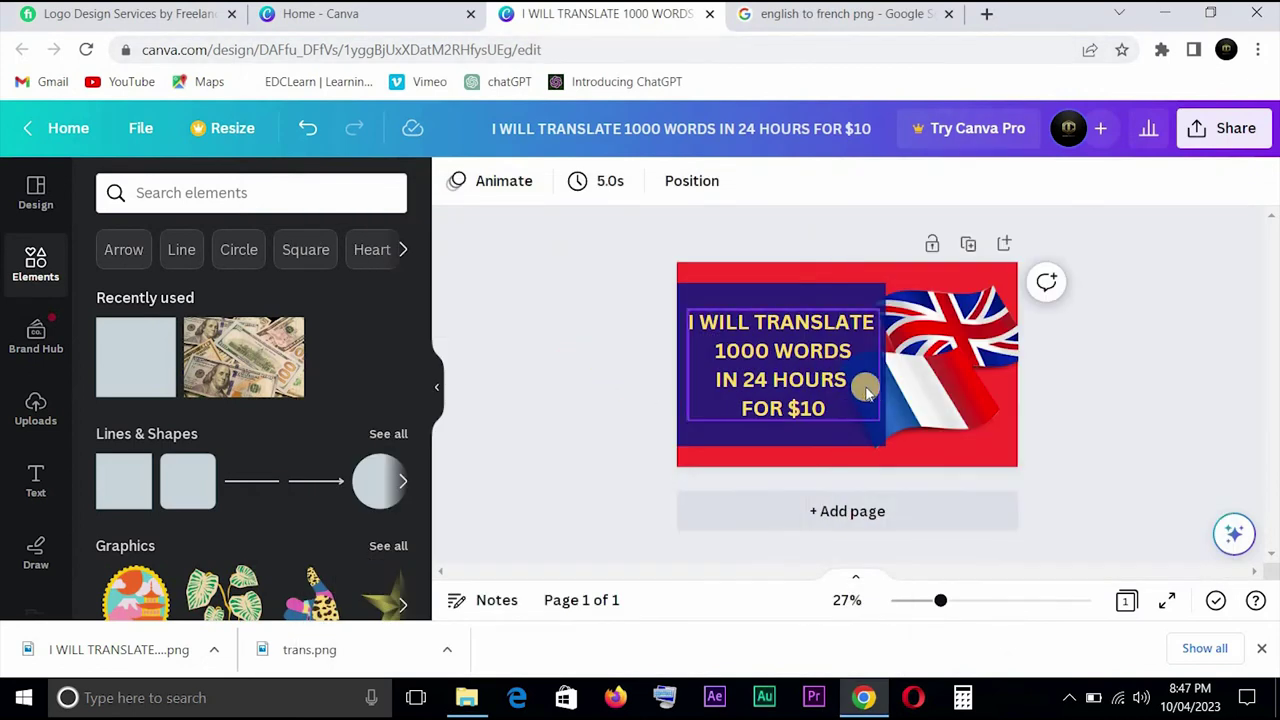
pyautogui.click(779, 444)
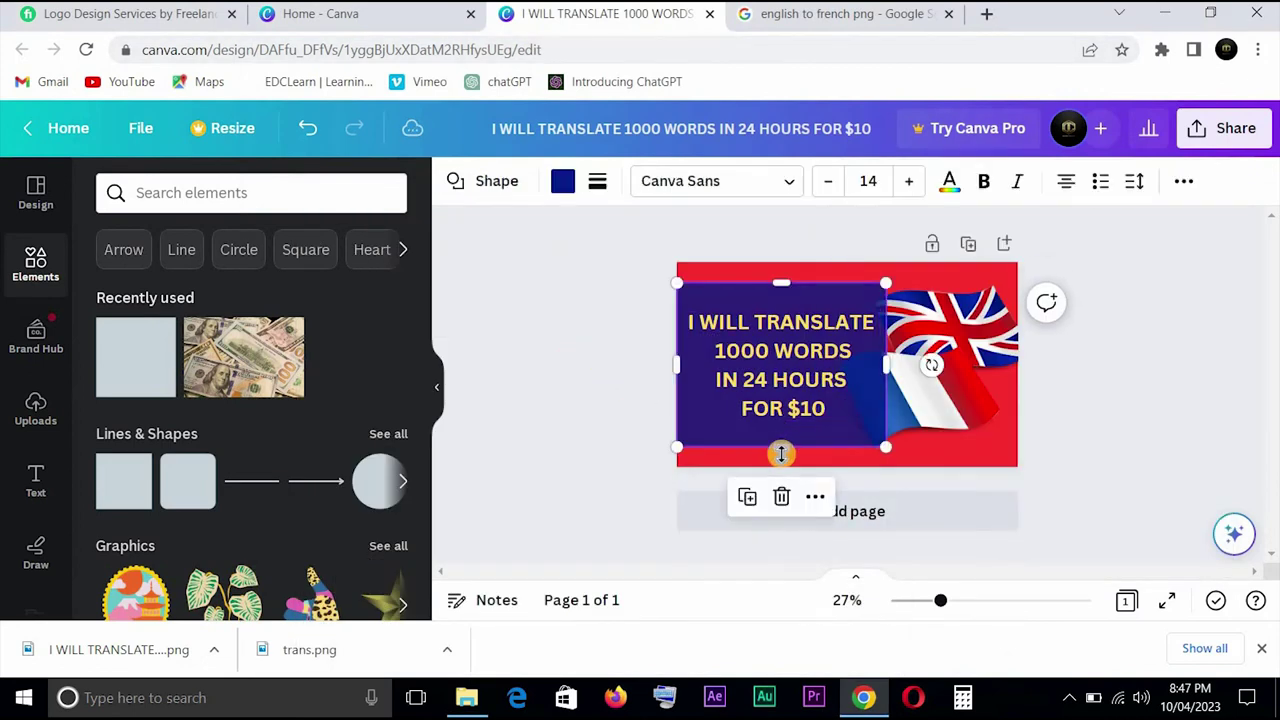
pyautogui.moveTo(780, 472); pyautogui.dragTo(777, 471)
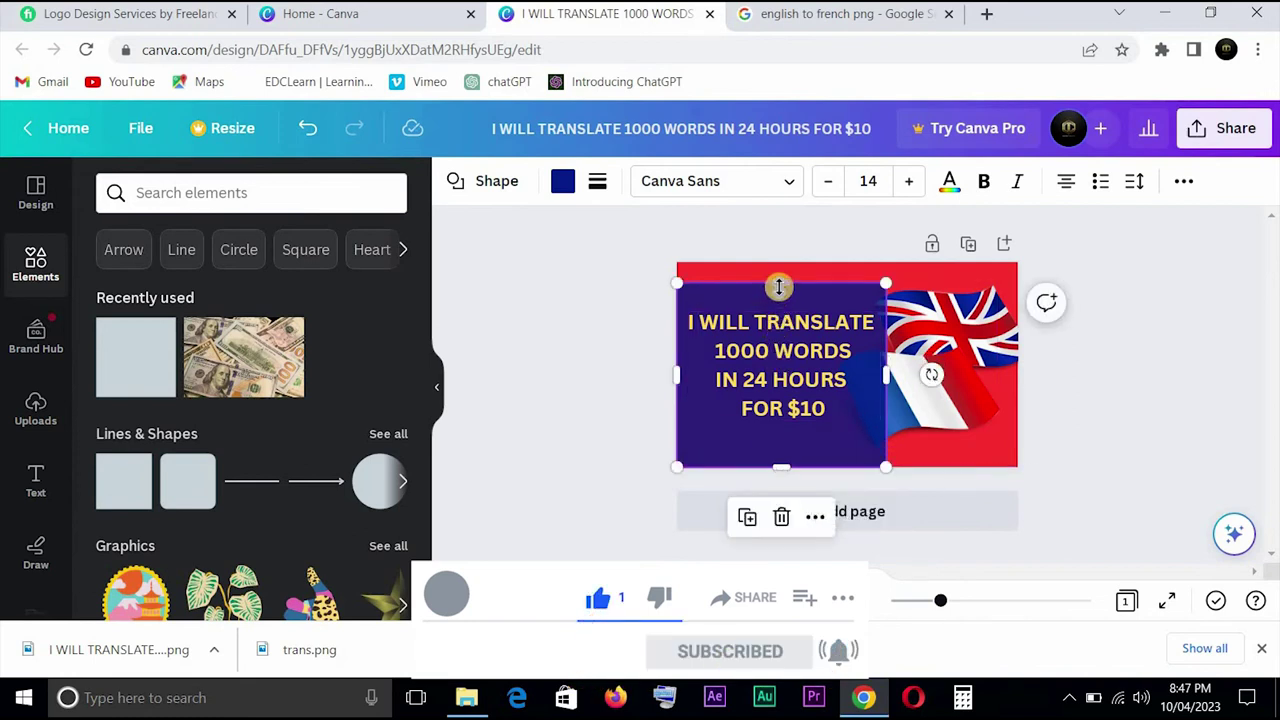
pyautogui.moveTo(779, 287); pyautogui.dragTo(778, 262)
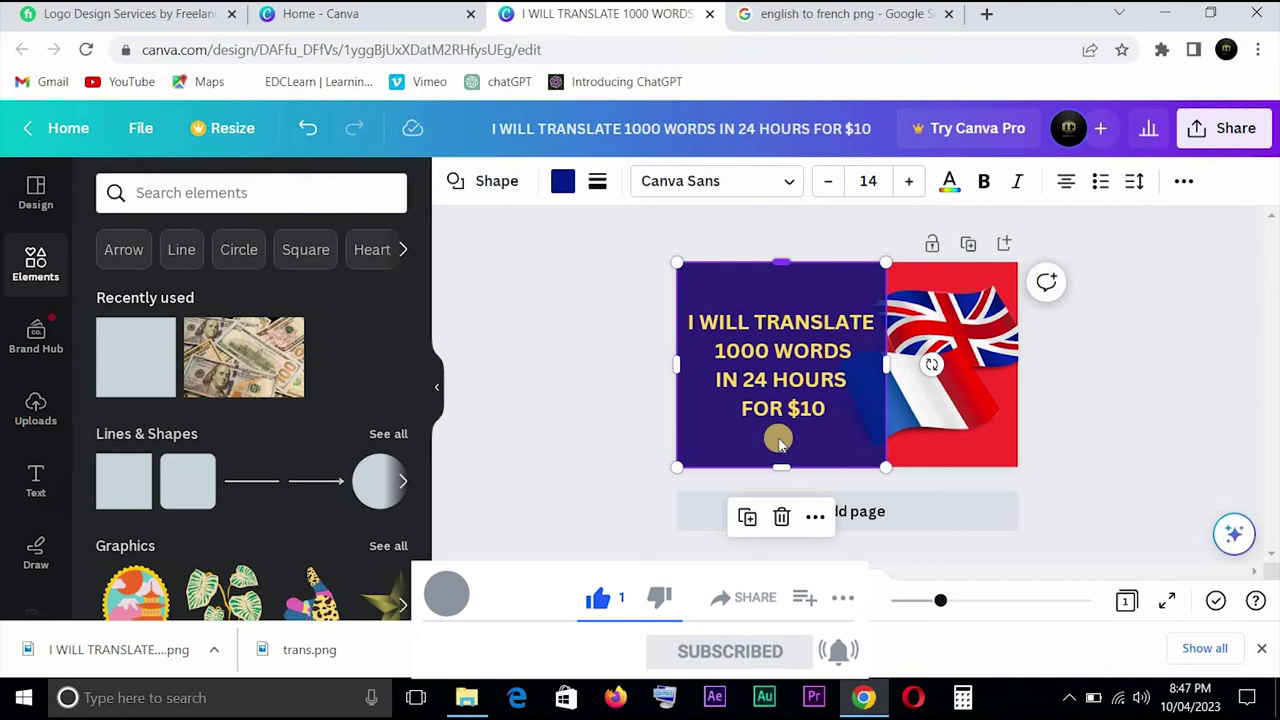
pyautogui.moveTo(782, 447); pyautogui.dragTo(781, 446)
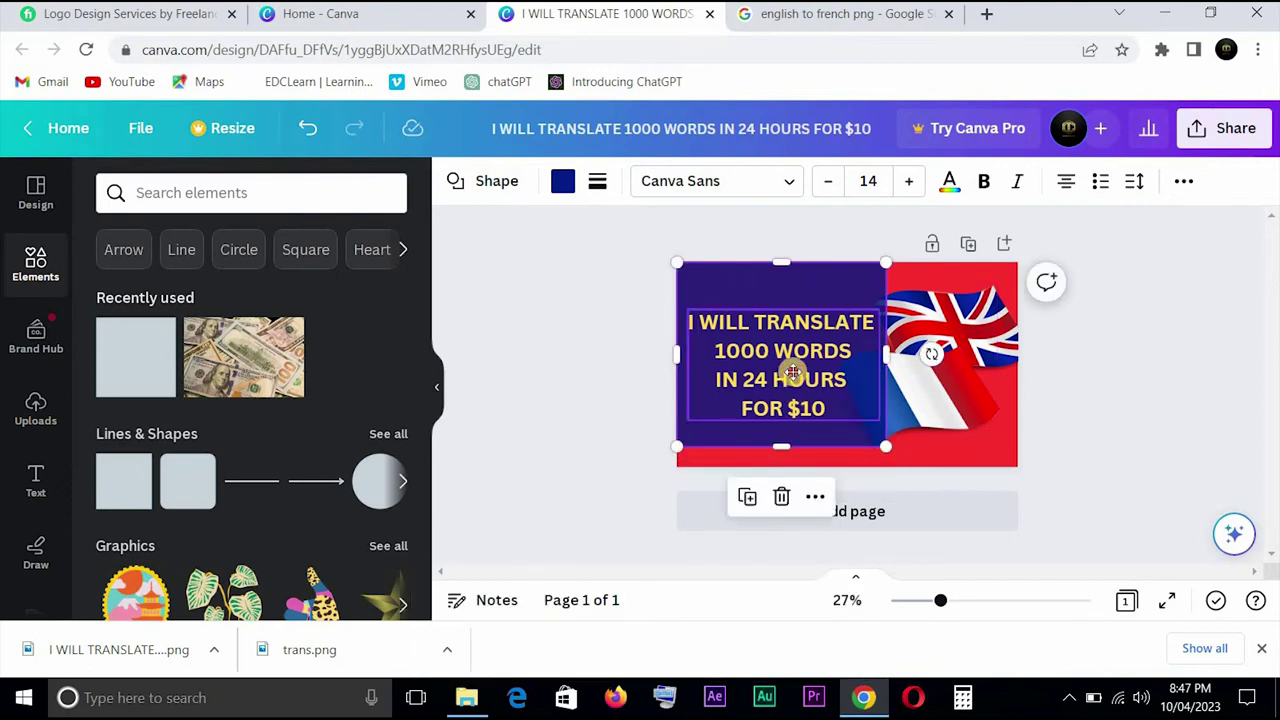
# Step: Nudge the headline up, then move the flag left and enlarge it to about 869 × 869
pyautogui.moveTo(792, 388)
pyautogui.mouseDown()
pyautogui.moveTo(790, 371)
pyautogui.moveTo(790, 383)
pyautogui.mouseUp()
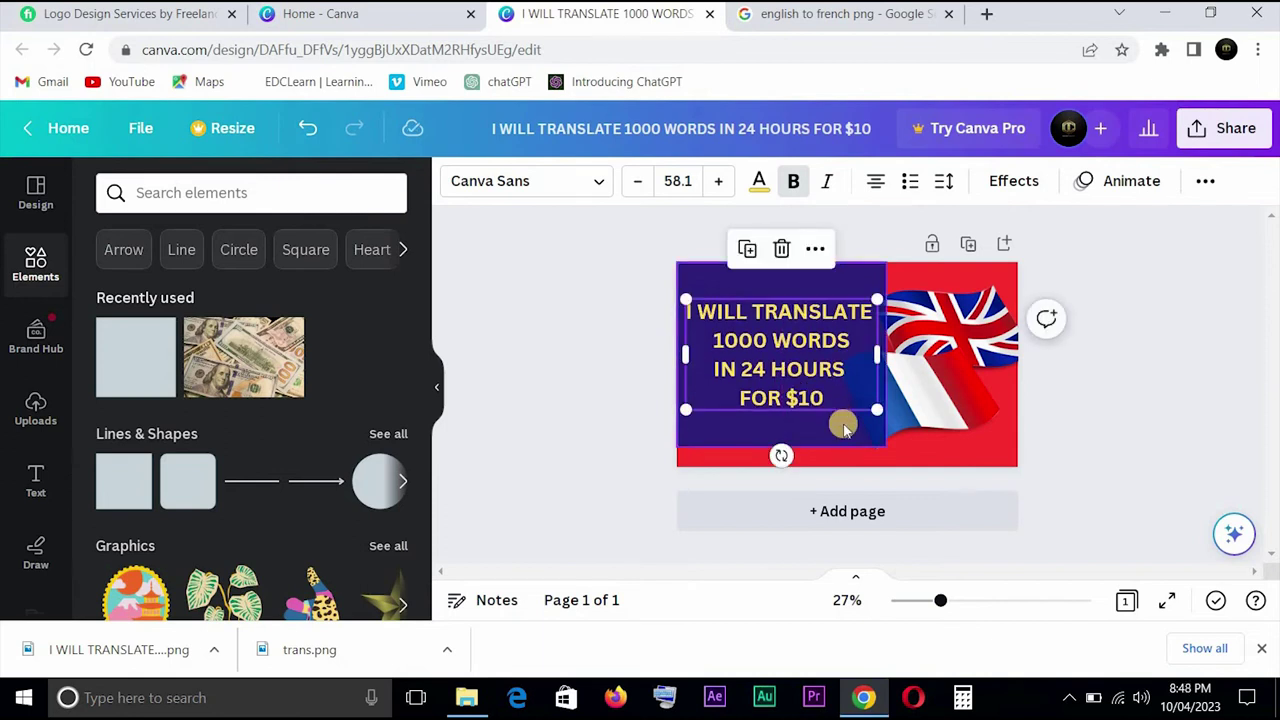
pyautogui.click(1098, 460)
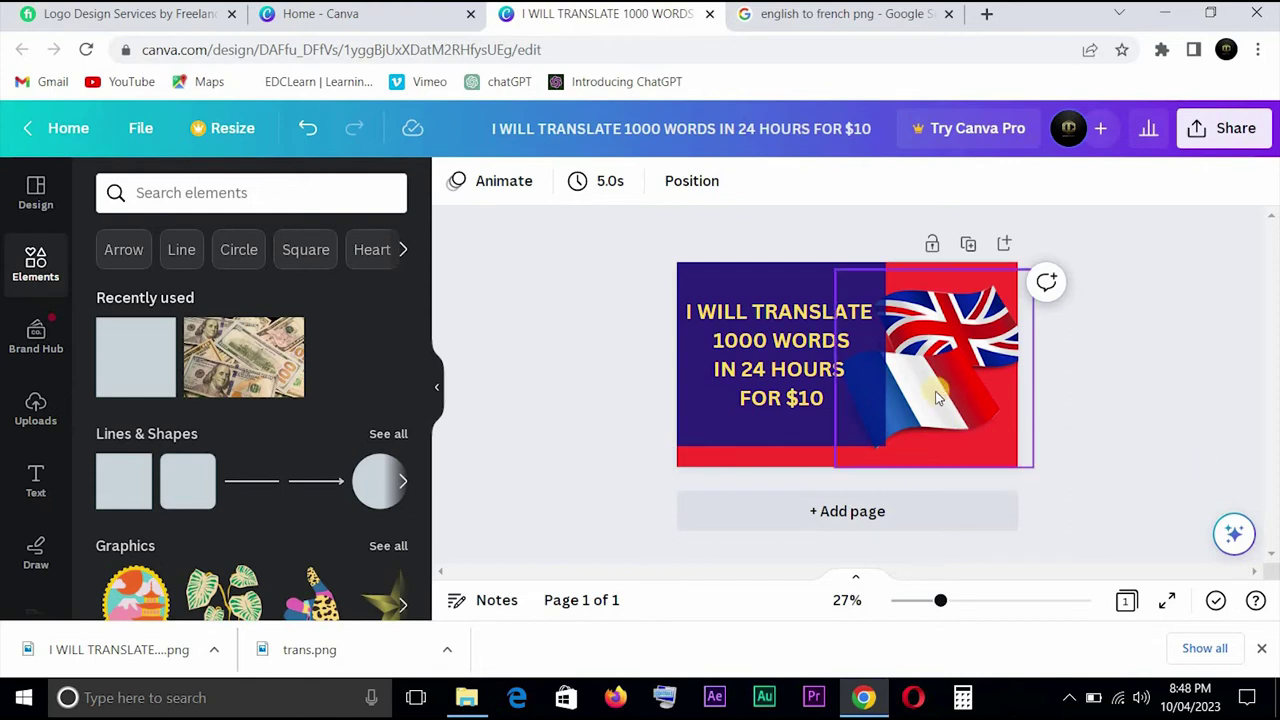
pyautogui.moveTo(912, 402); pyautogui.dragTo(866, 402)
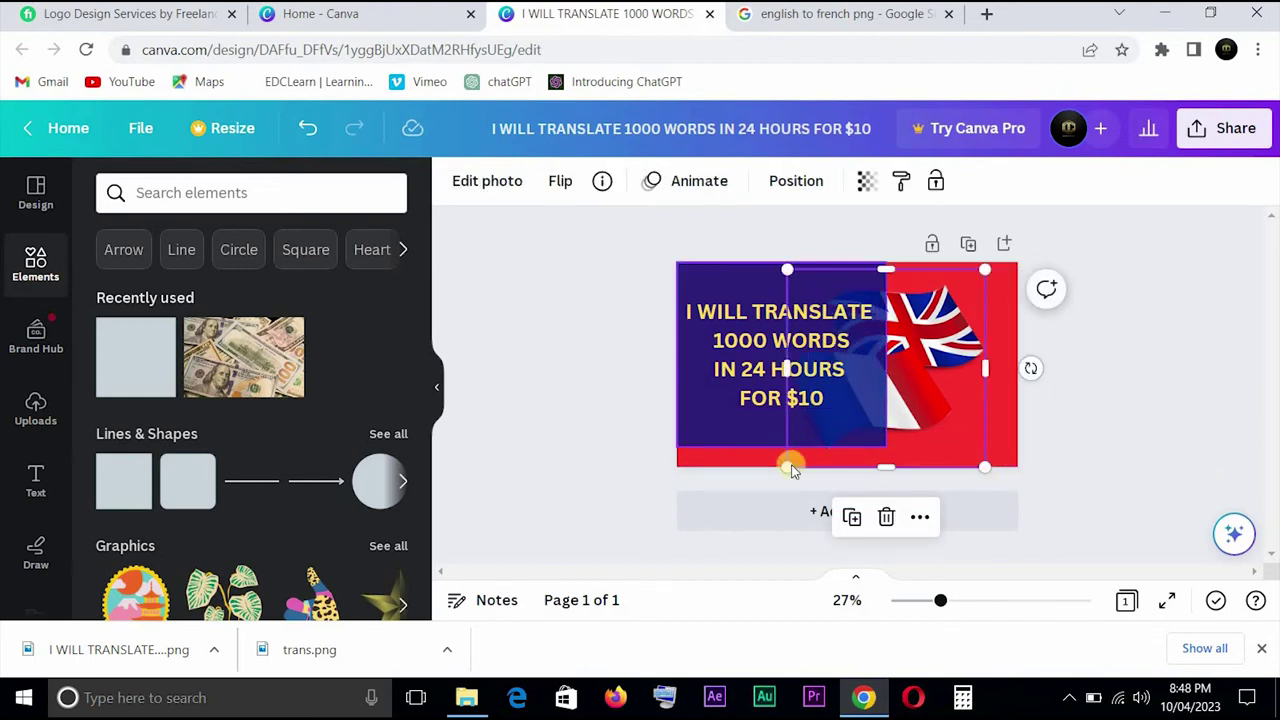
pyautogui.moveTo(788, 465); pyautogui.dragTo(724, 527)
# Step: Move the flag up, centre the headline, and delete the purple panel
pyautogui.moveTo(912, 397); pyautogui.dragTo(876, 377)
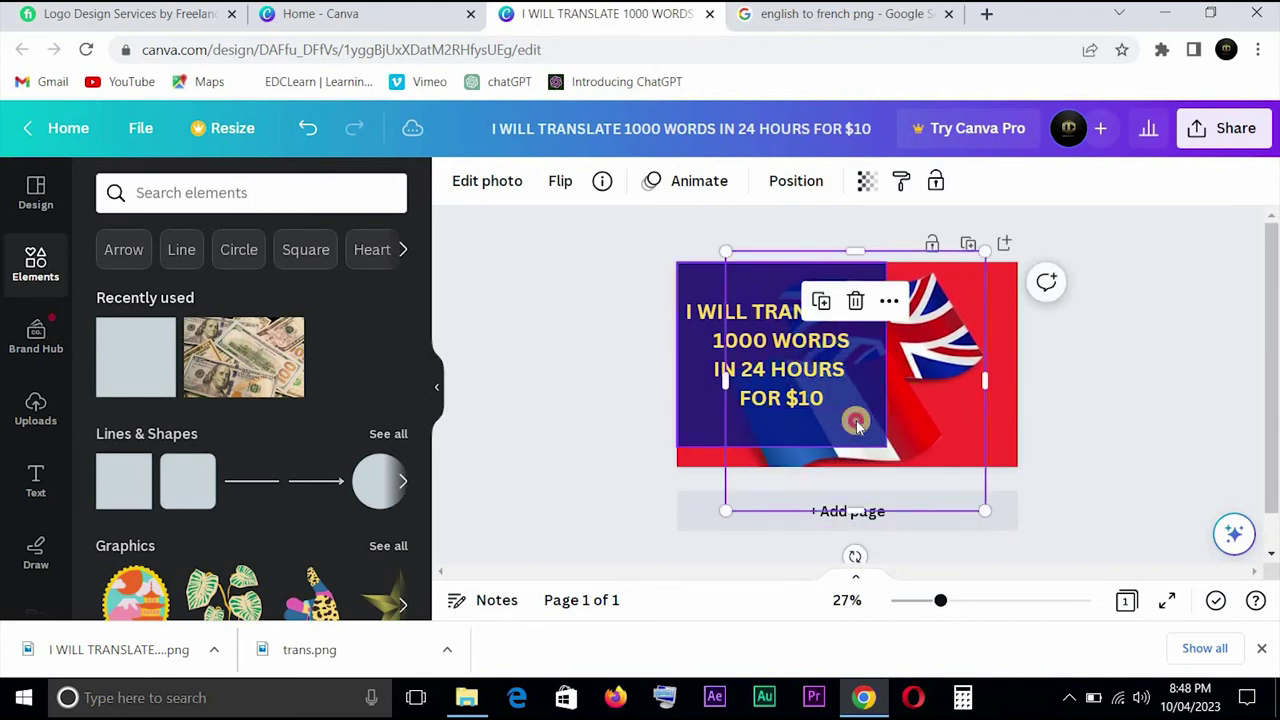
pyautogui.click(884, 445)
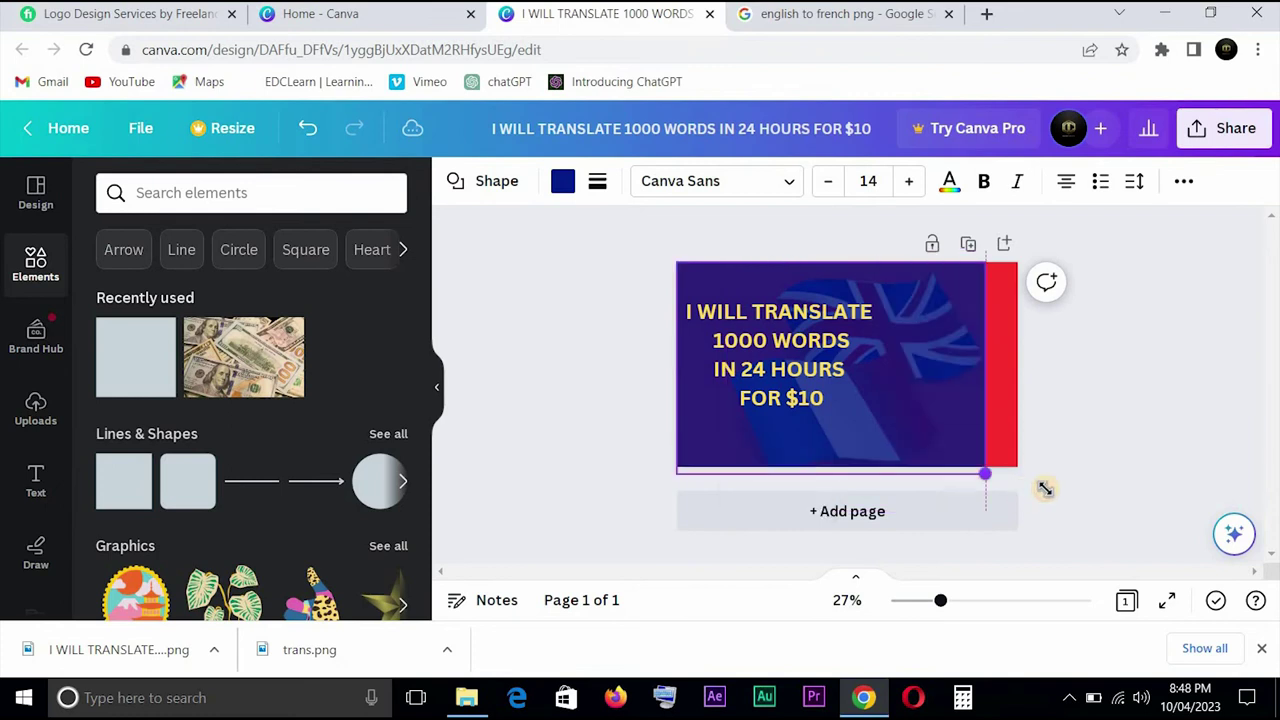
pyautogui.moveTo(1045, 488); pyautogui.dragTo(988, 449)
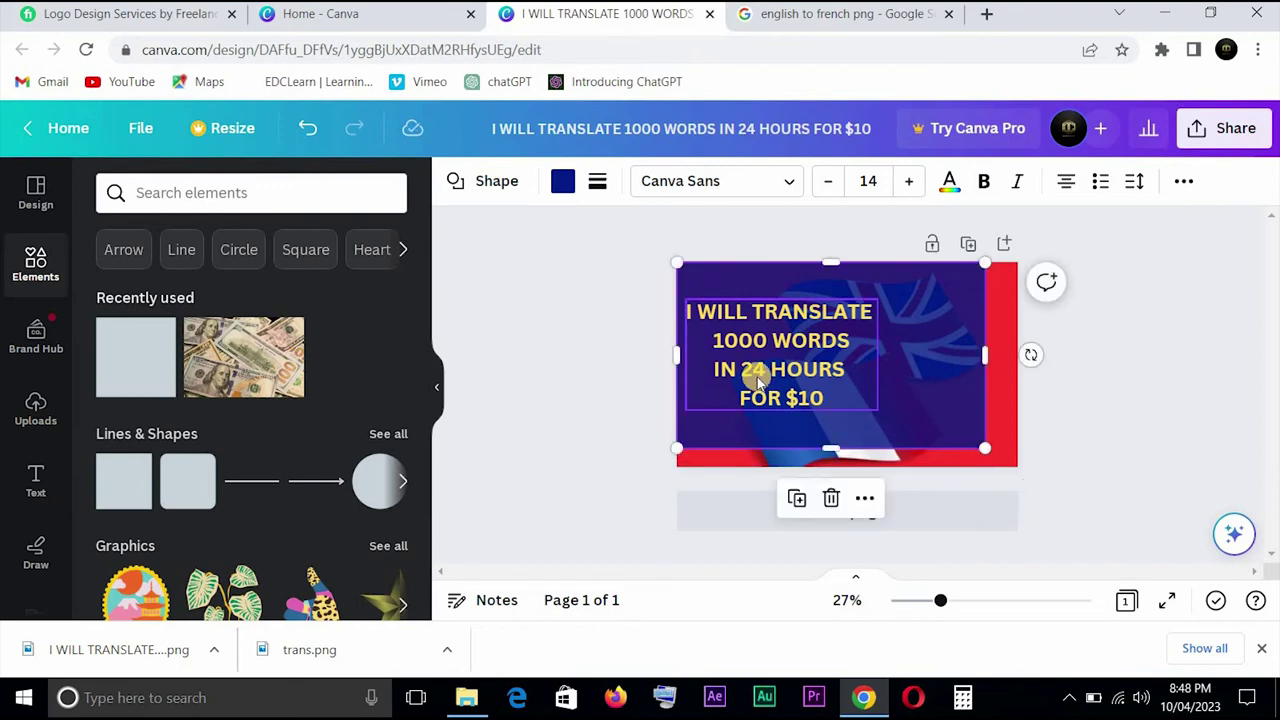
pyautogui.moveTo(757, 377); pyautogui.dragTo(820, 385)
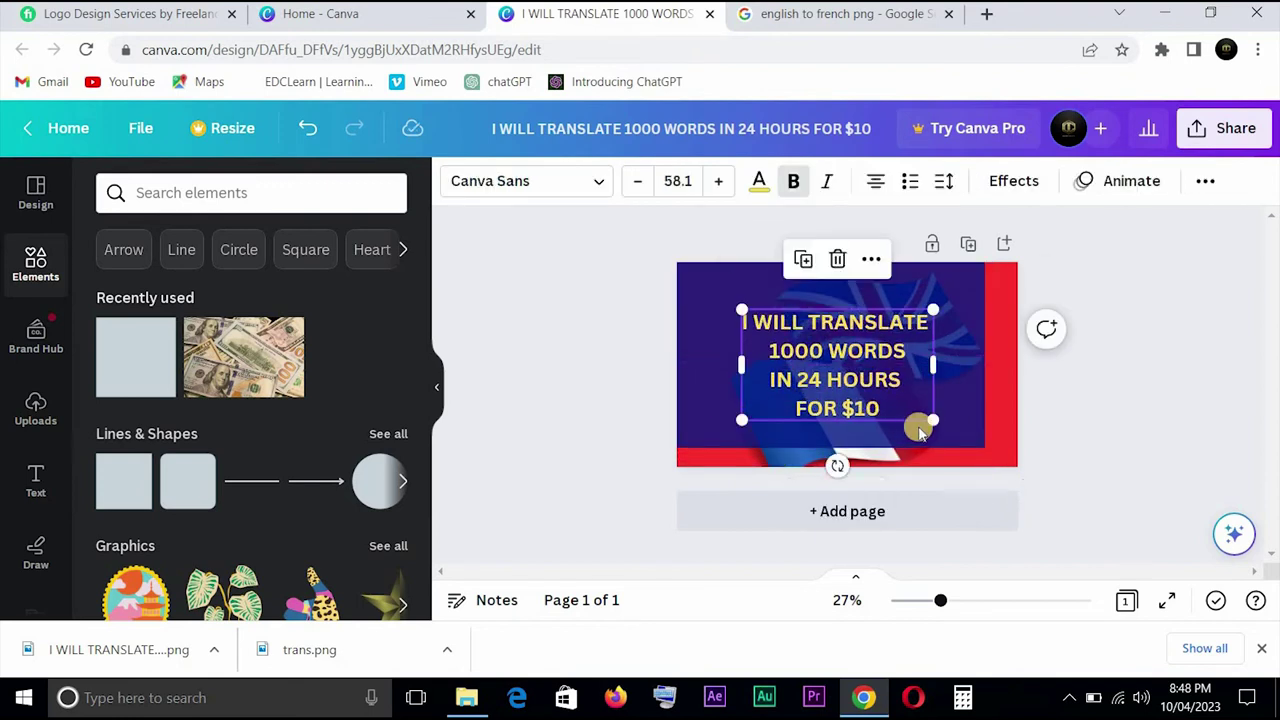
pyautogui.click(953, 443)
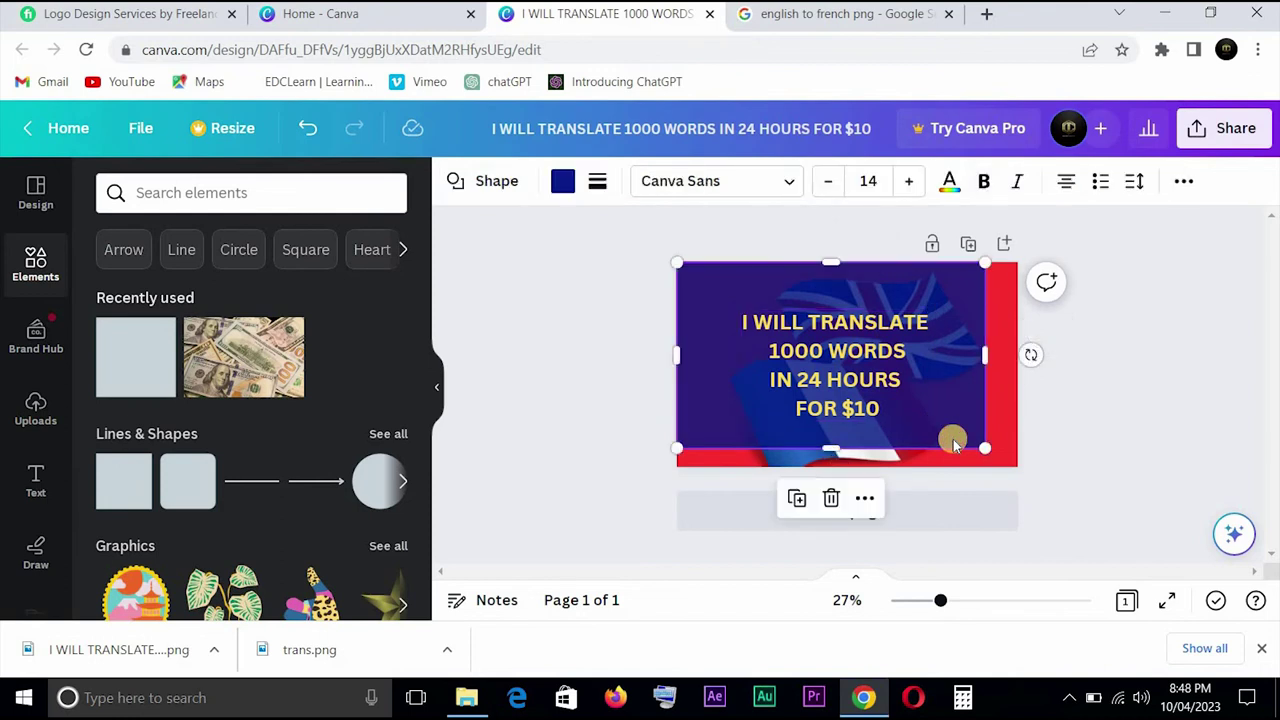
pyautogui.press('Delete')
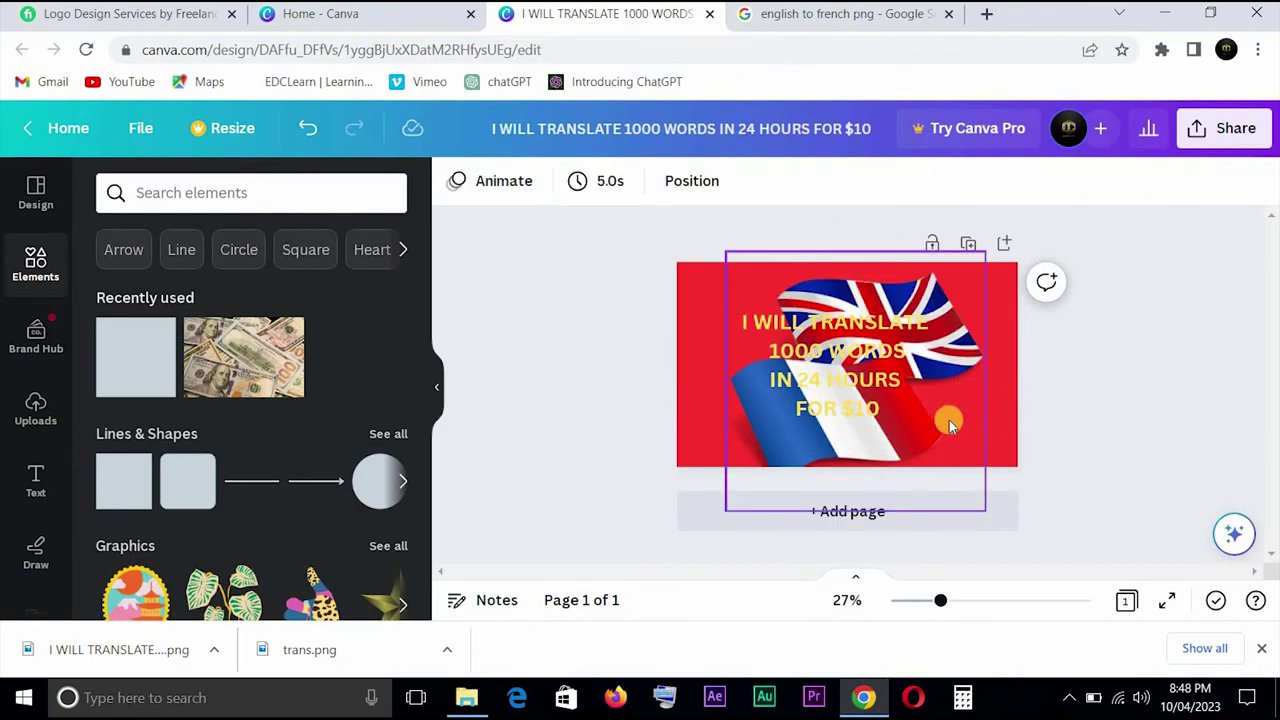
pyautogui.click(957, 366)
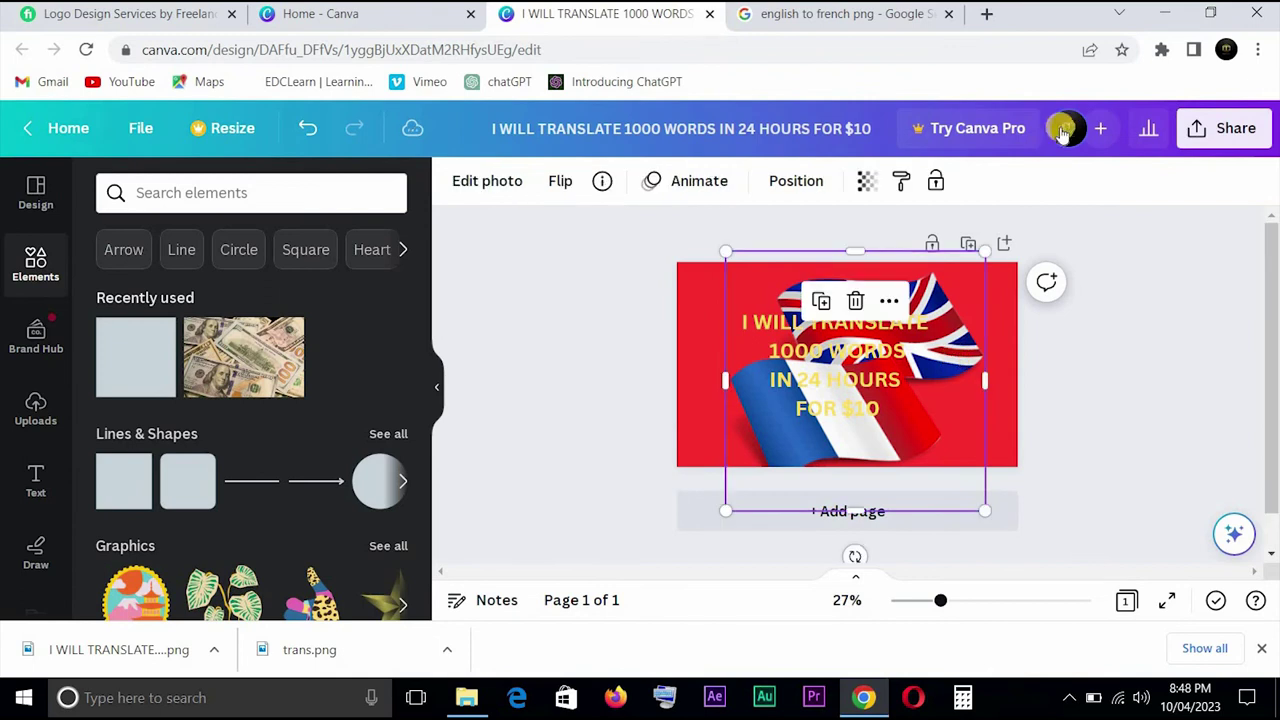
# Step: Set the flag's transparency to 26 and drag the headline box larger to size 84.8
pyautogui.click(865, 181)
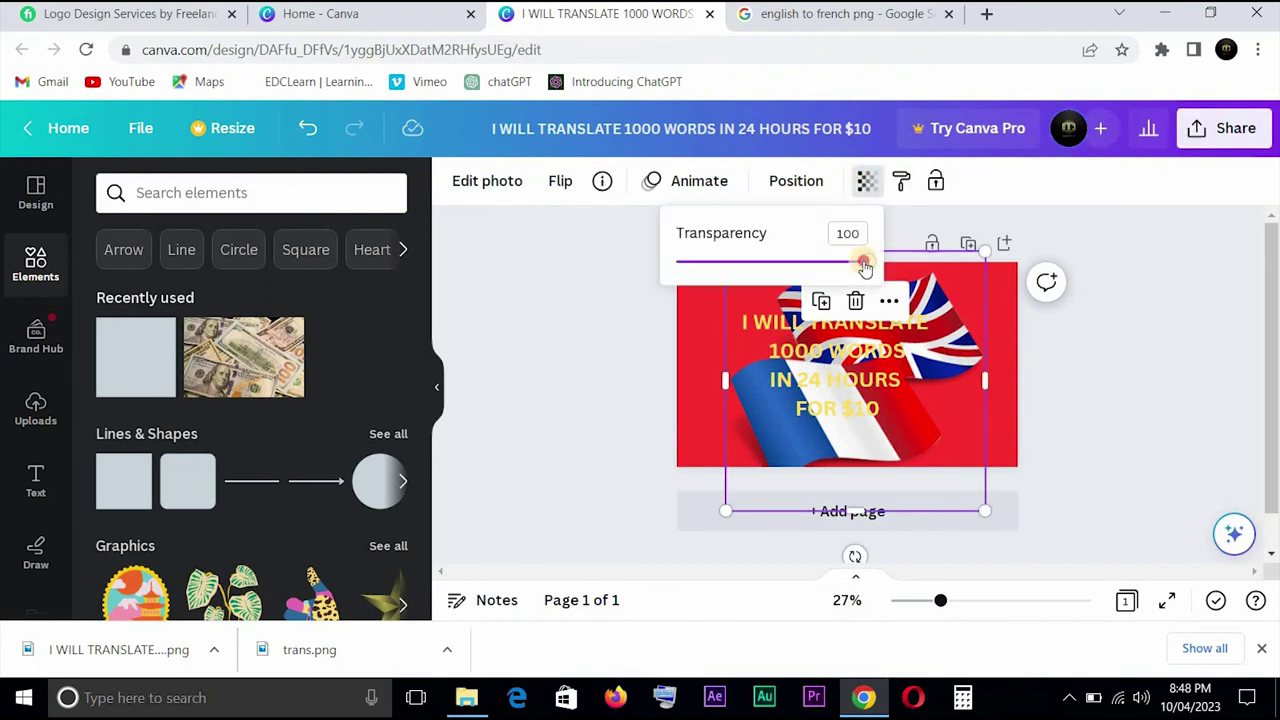
pyautogui.moveTo(864, 265); pyautogui.dragTo(733, 278)
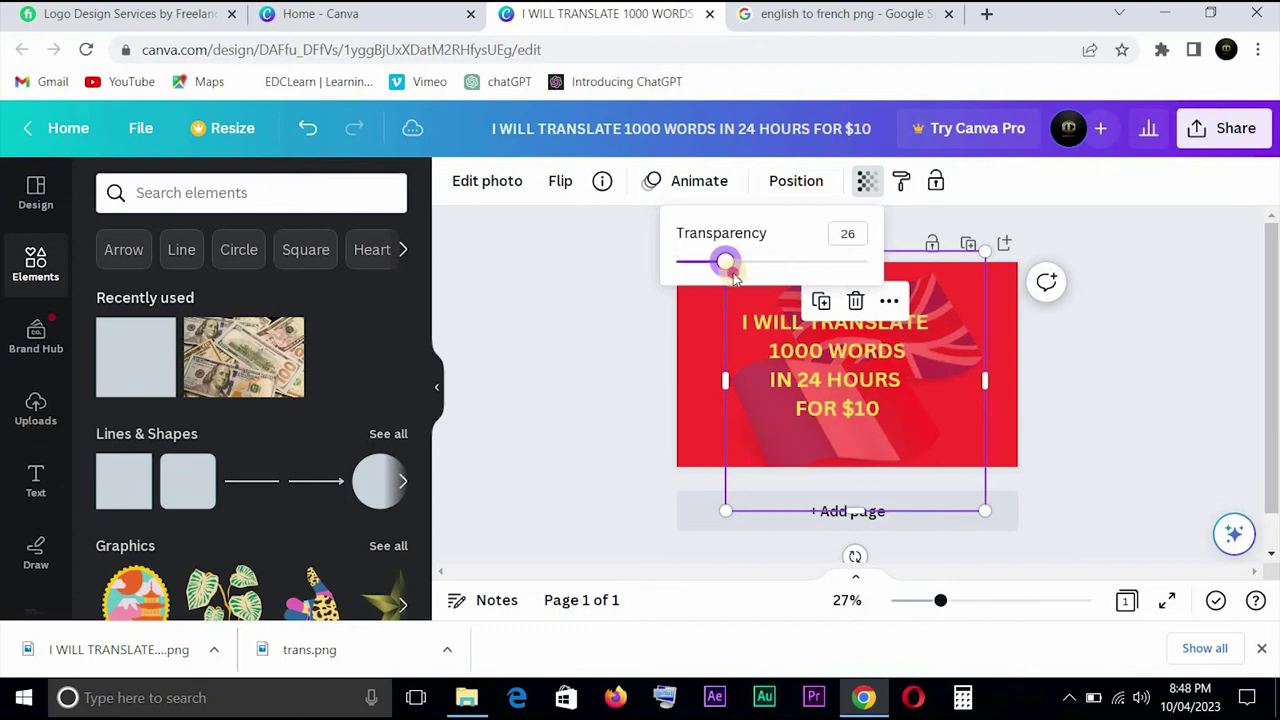
pyautogui.click(817, 406)
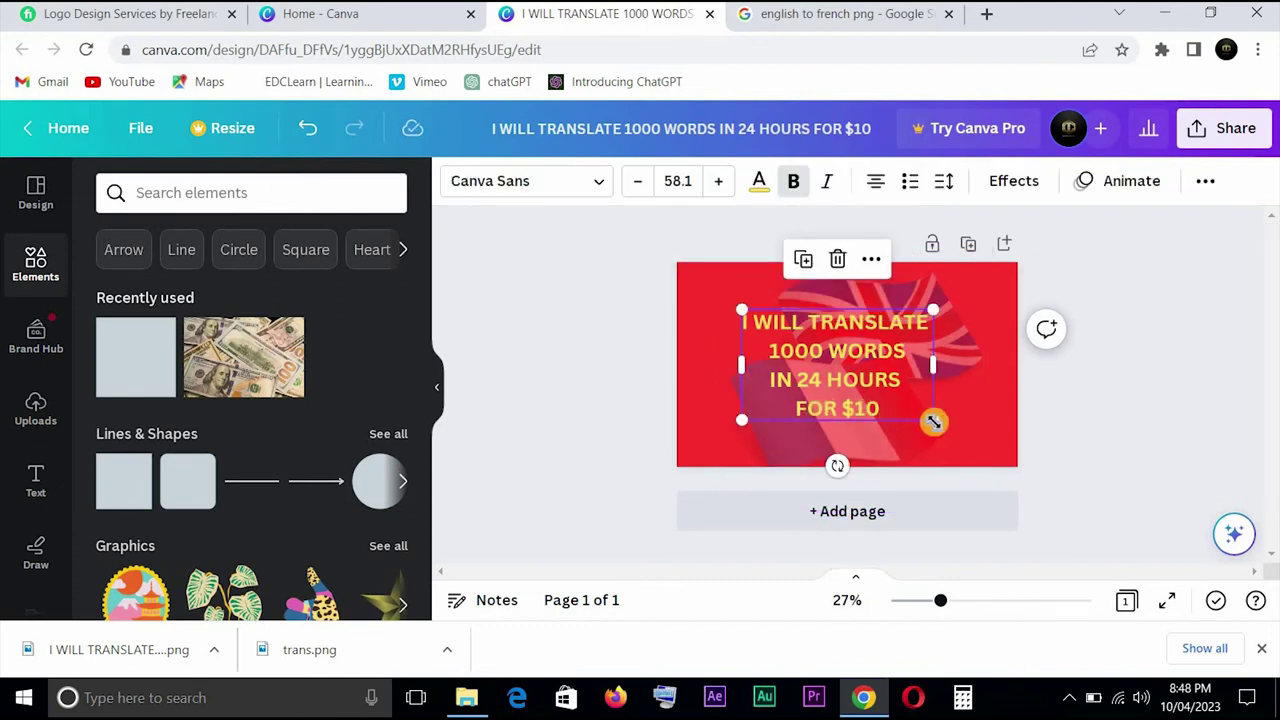
pyautogui.moveTo(933, 421); pyautogui.dragTo(999, 450)
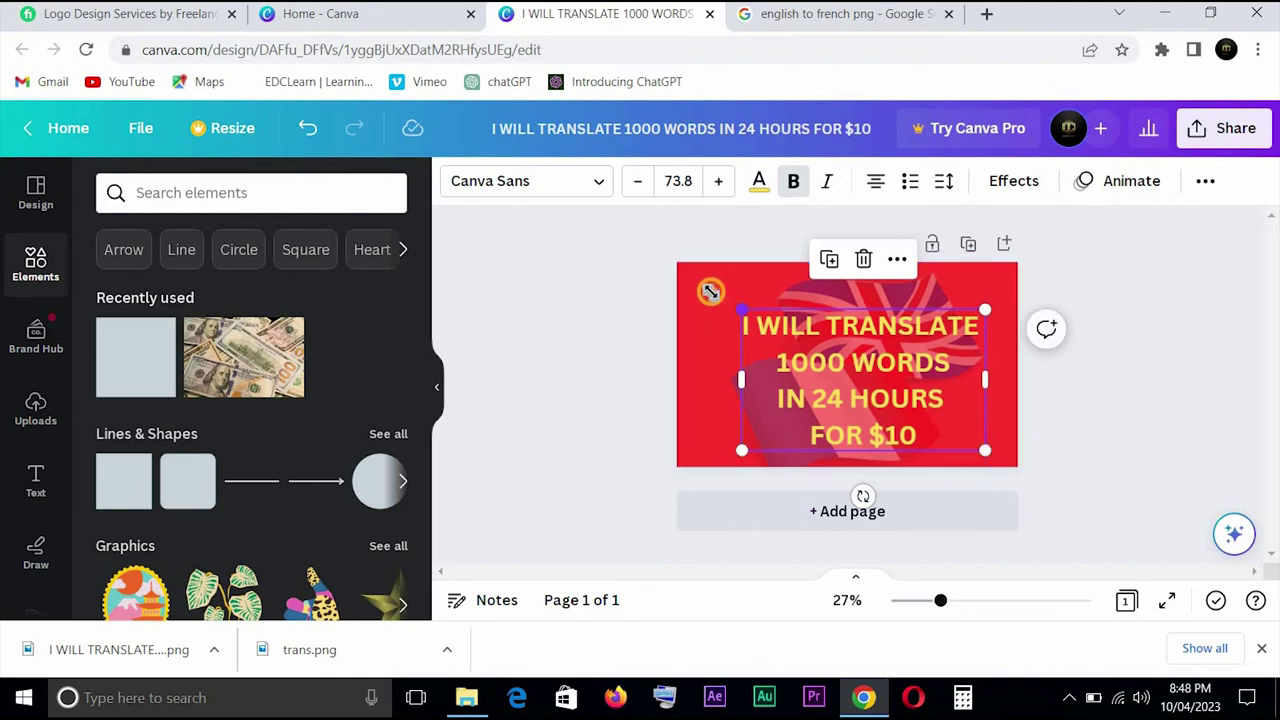
pyautogui.moveTo(709, 291); pyautogui.dragTo(700, 287)
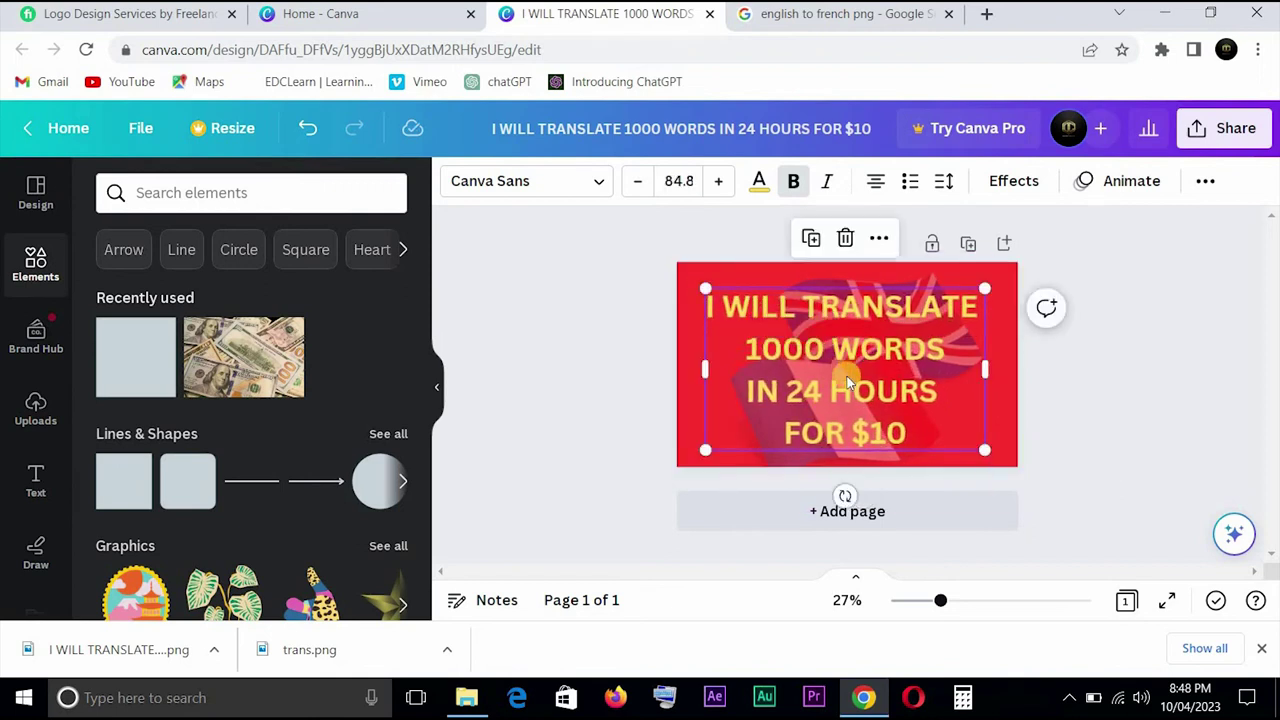
# Step: Select all the headline text and try the photo's light grey as its colour
pyautogui.click(848, 376)
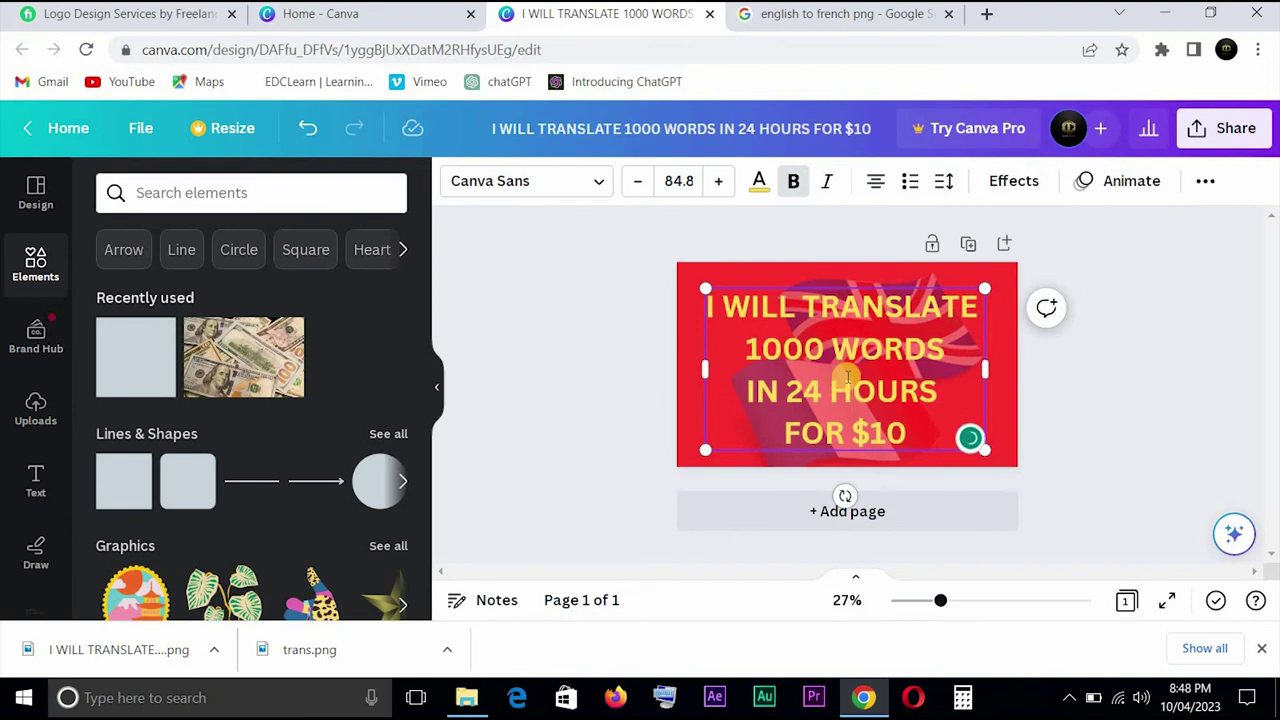
pyautogui.hotkey('ctrl', 'a')
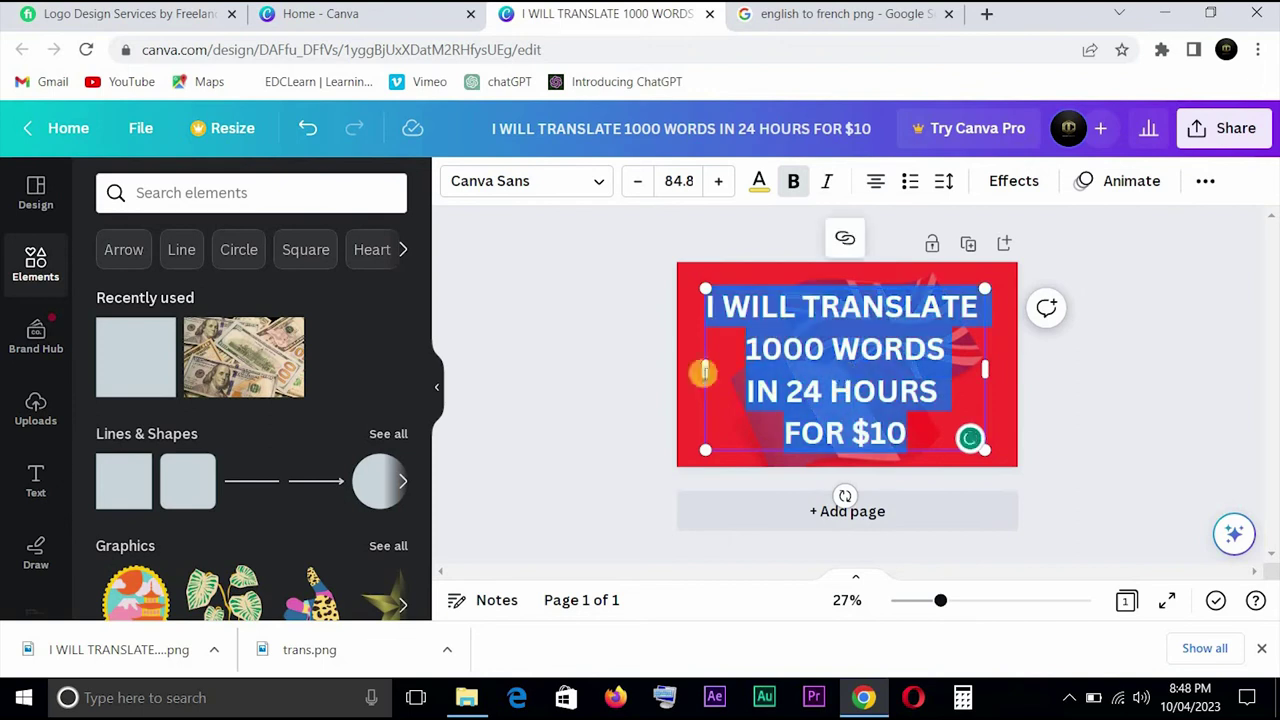
pyautogui.click(758, 181)
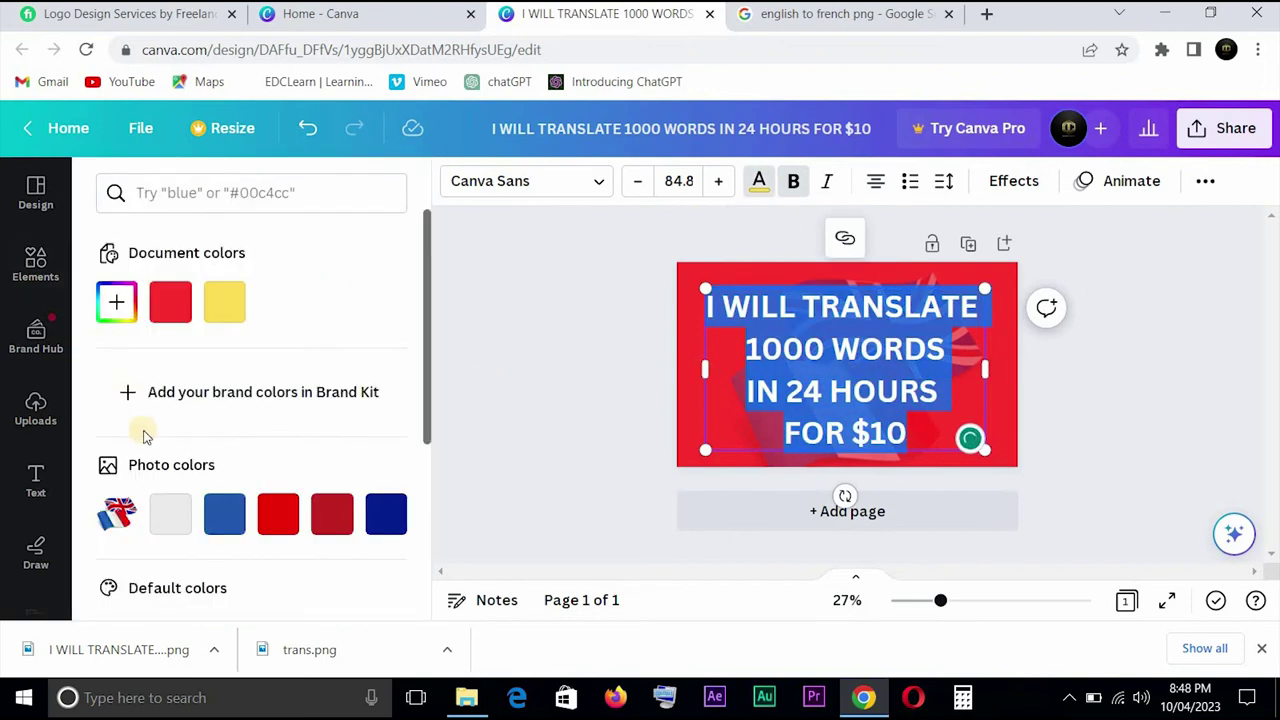
pyautogui.click(168, 510)
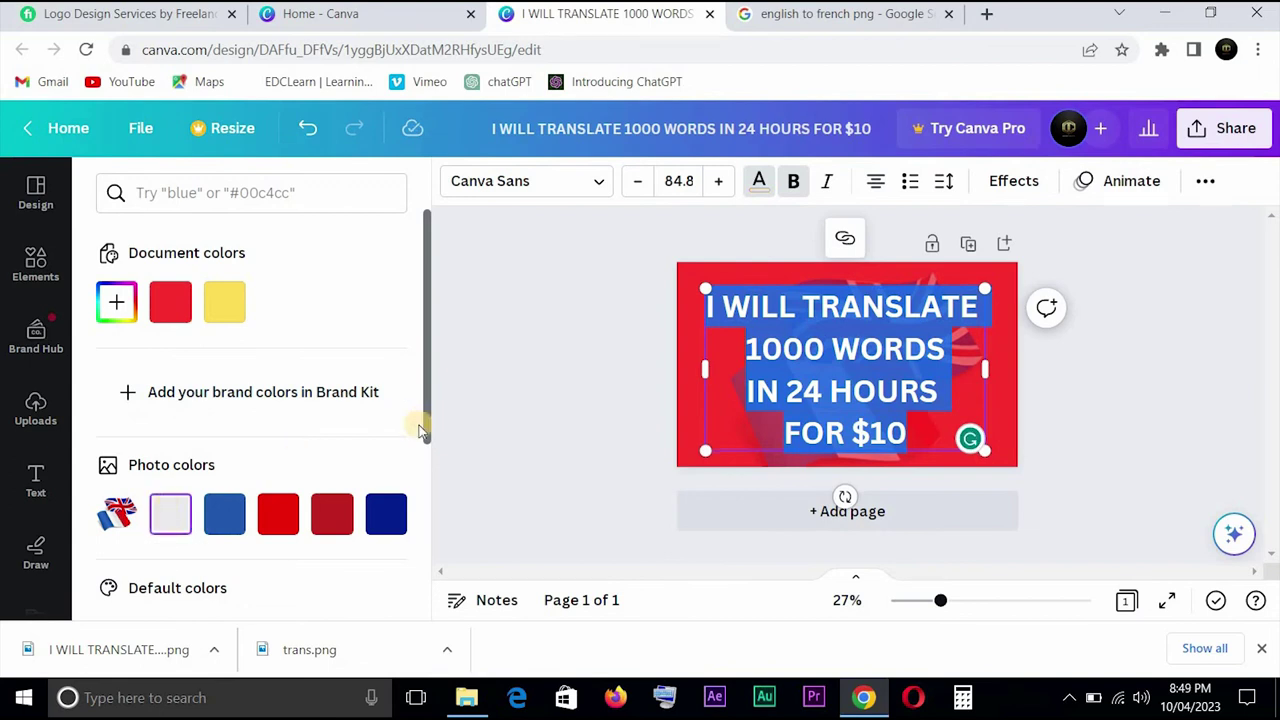
pyautogui.press('Escape')
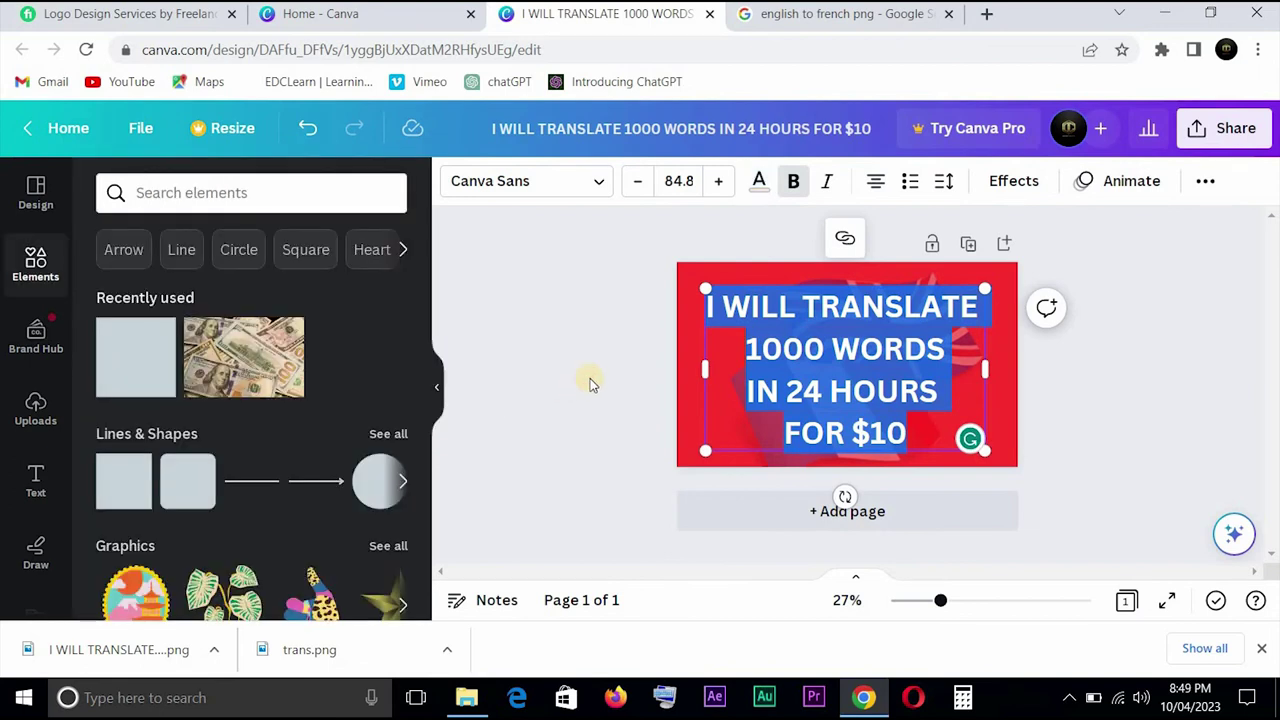
pyautogui.click(590, 383)
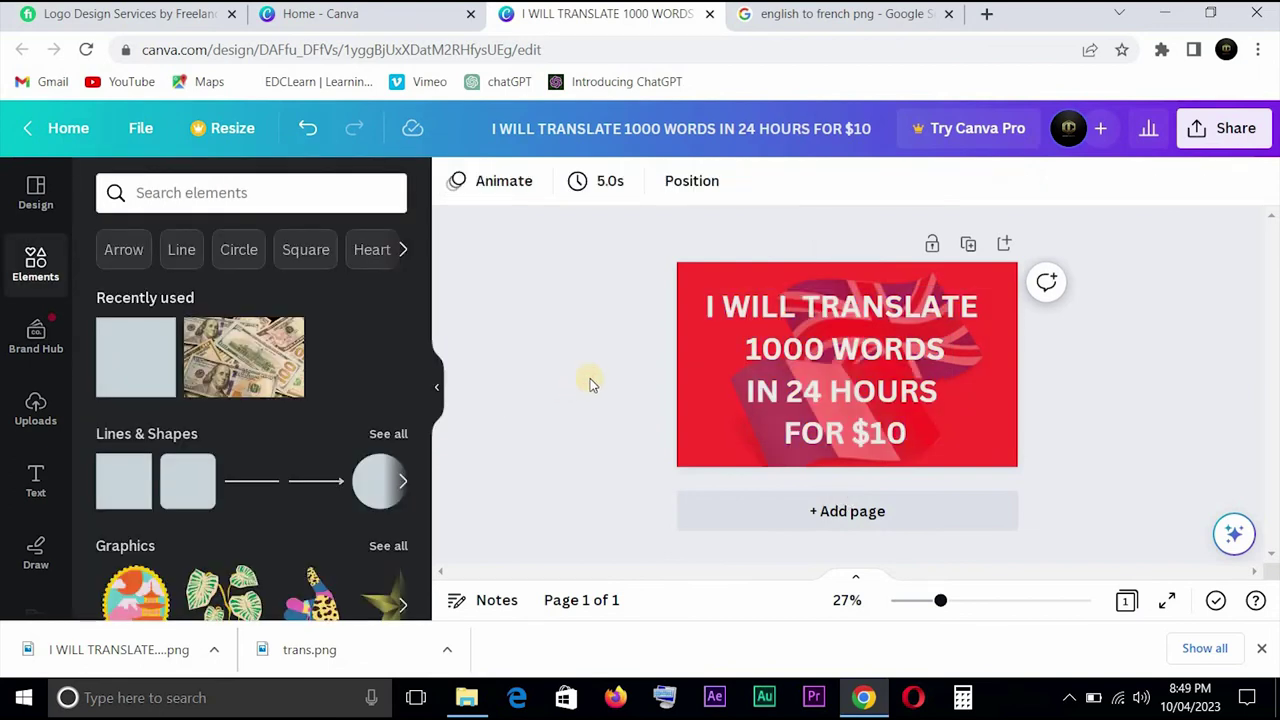
# Step: Check the title text's transparency setting under the extra formatting options
pyautogui.click(853, 366)
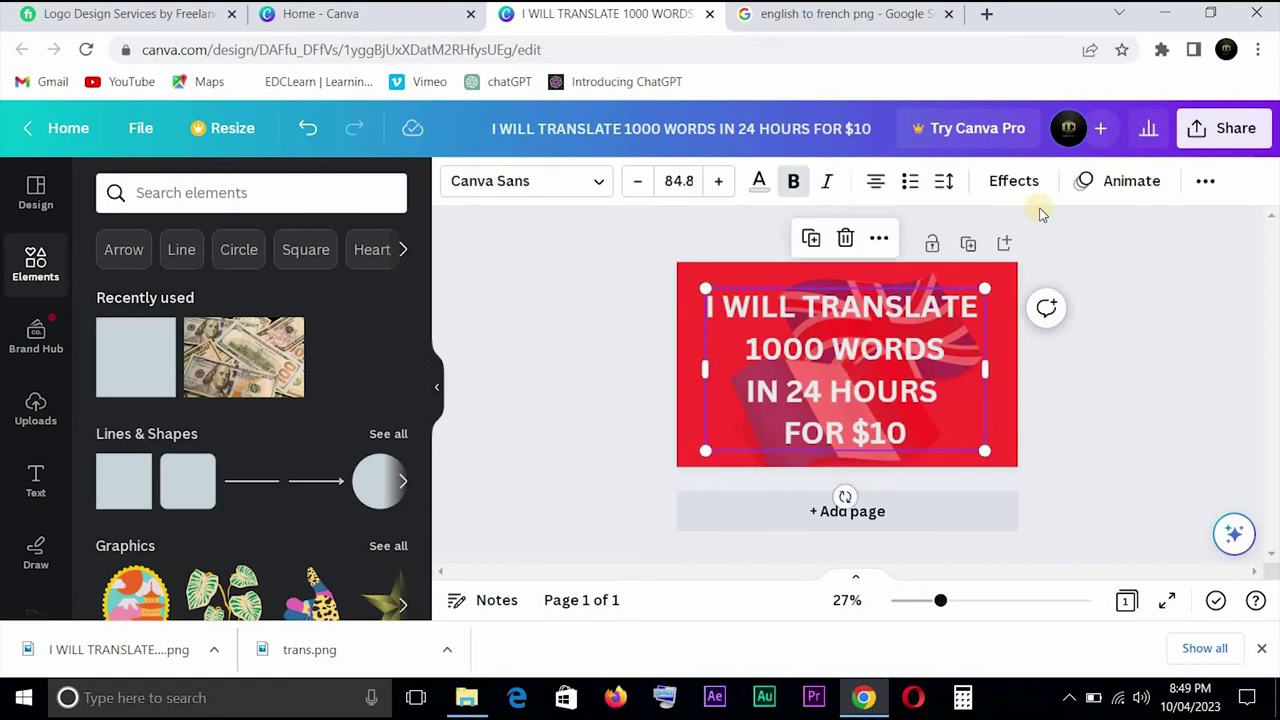
pyautogui.click(1205, 181)
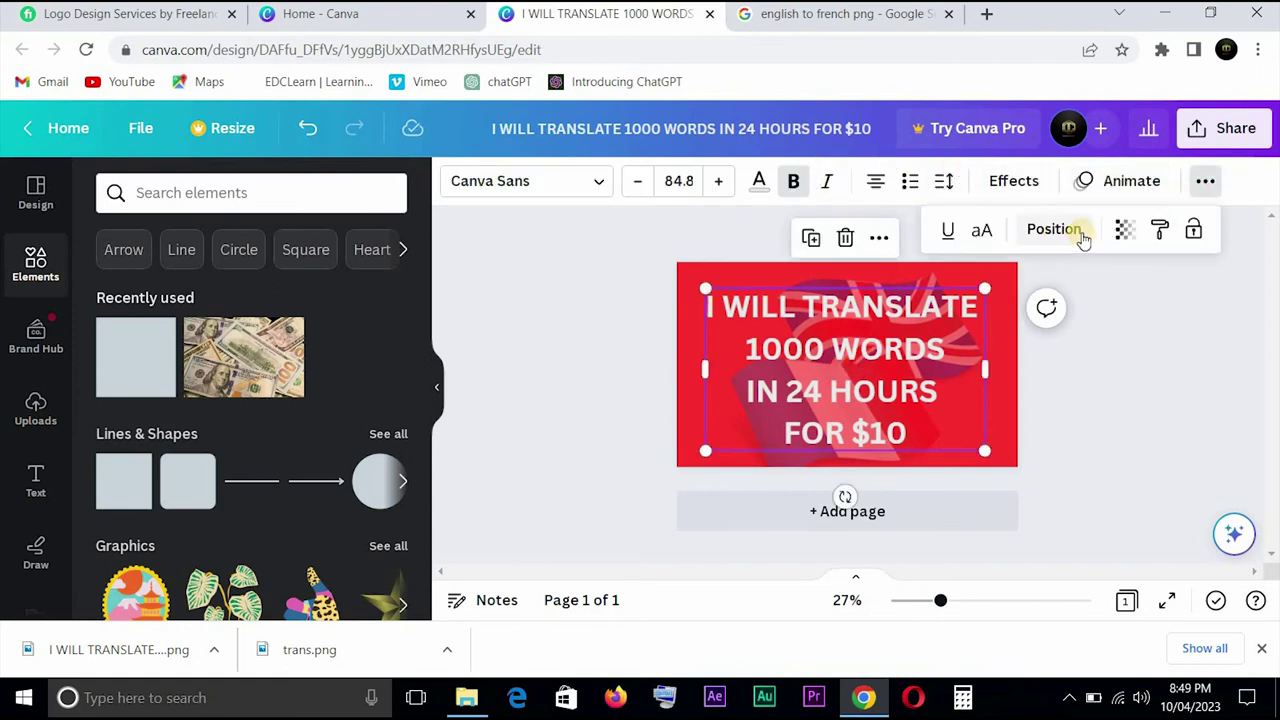
pyautogui.click(1124, 230)
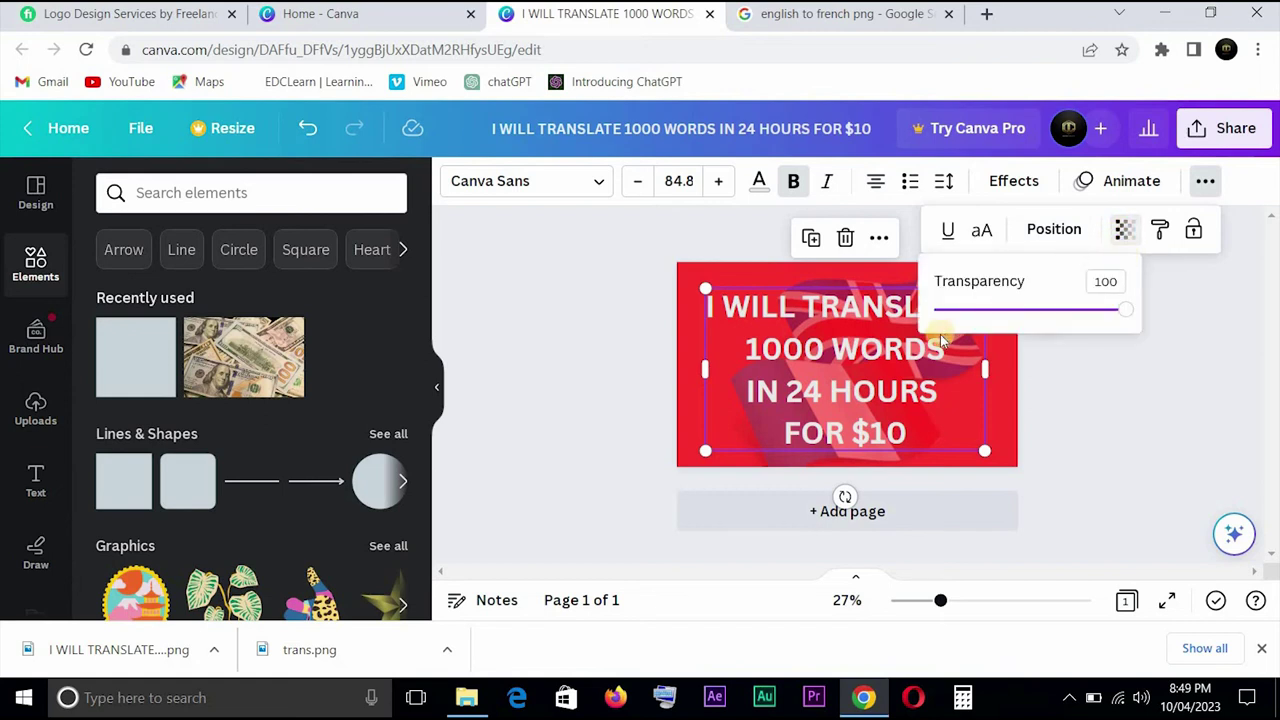
pyautogui.click(882, 410)
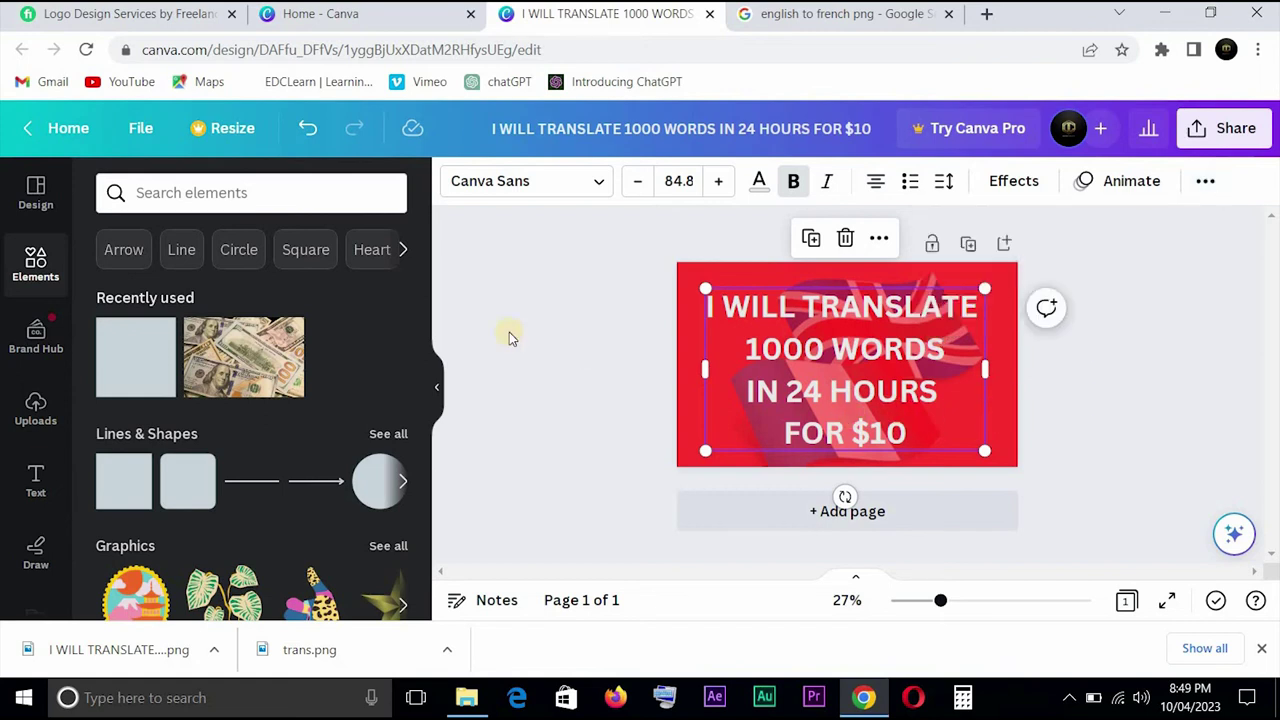
# Step: Colour all four title lines white from the Default colors swatches
pyautogui.click(759, 181)
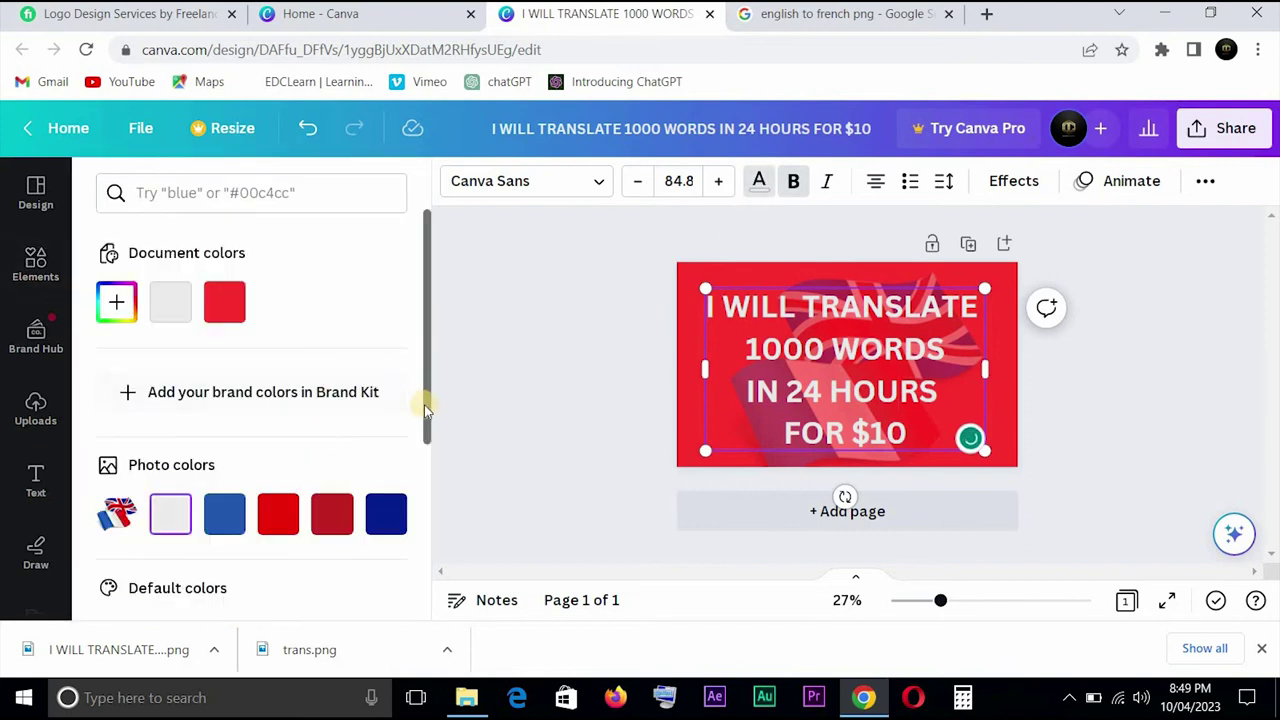
pyautogui.moveTo(428, 410); pyautogui.dragTo(417, 612)
pyautogui.click(386, 357)
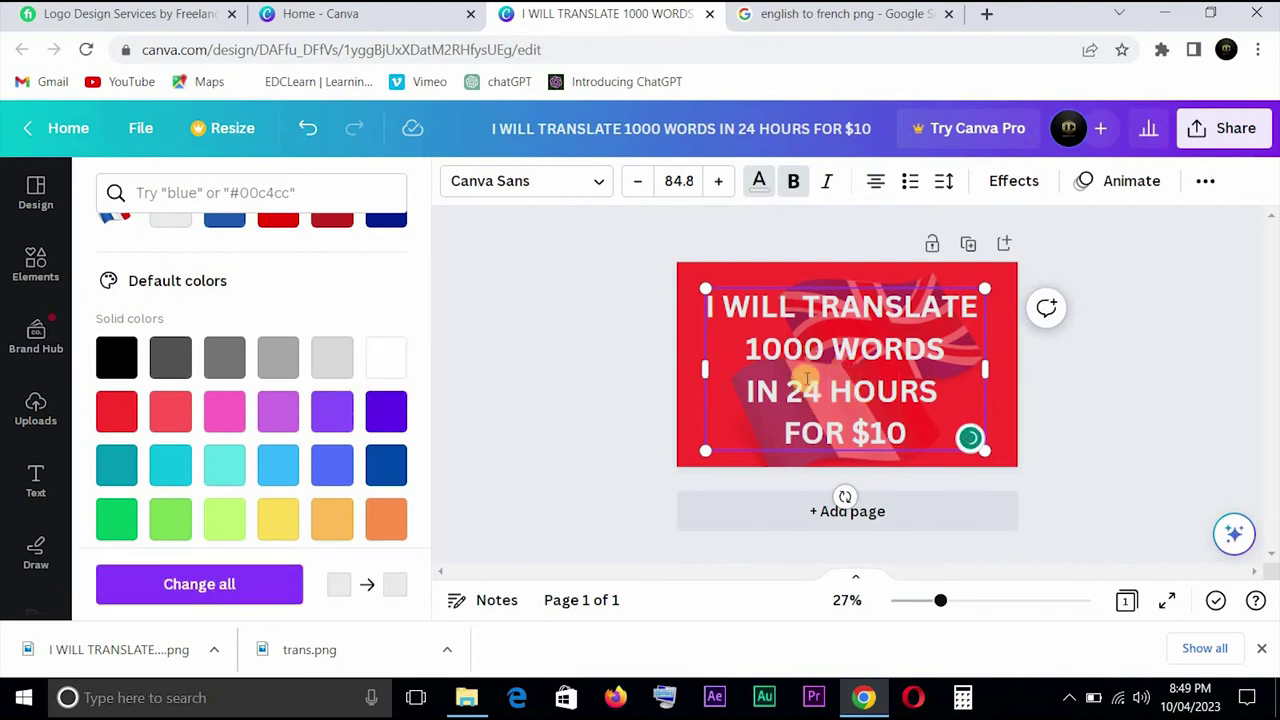
pyautogui.doubleClick(806, 378)
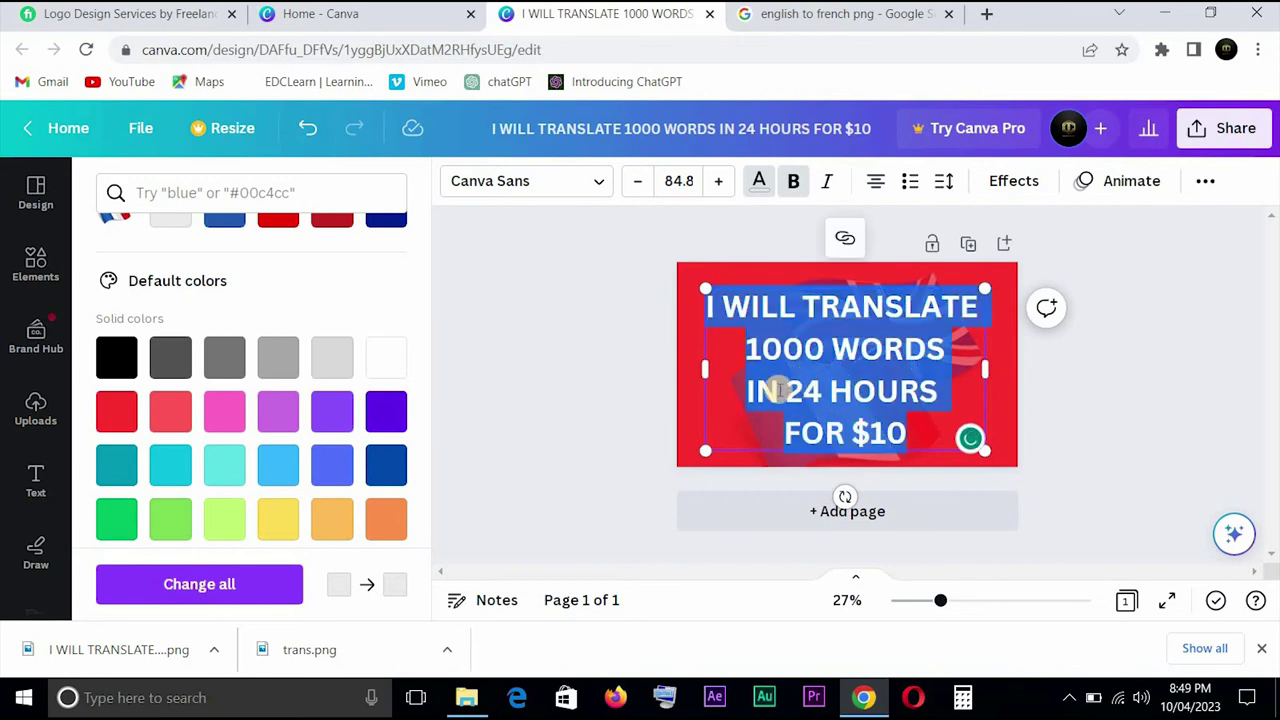
pyautogui.click(383, 348)
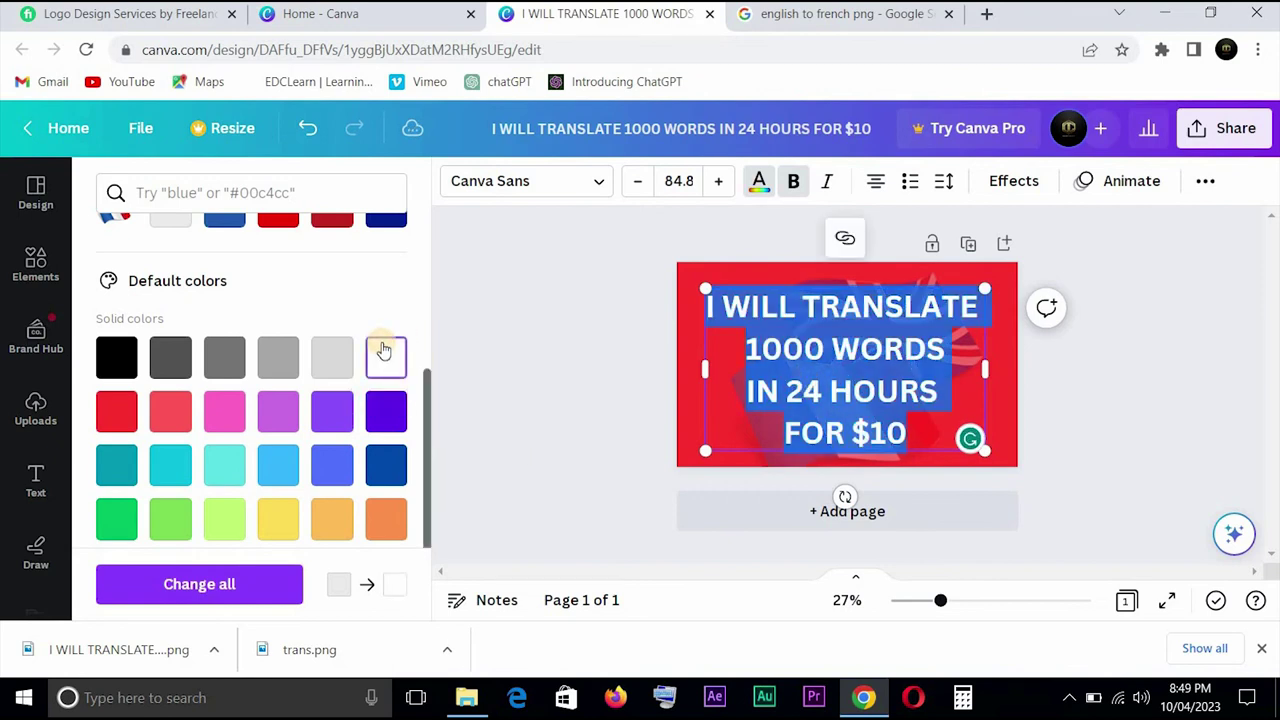
pyautogui.click(587, 320)
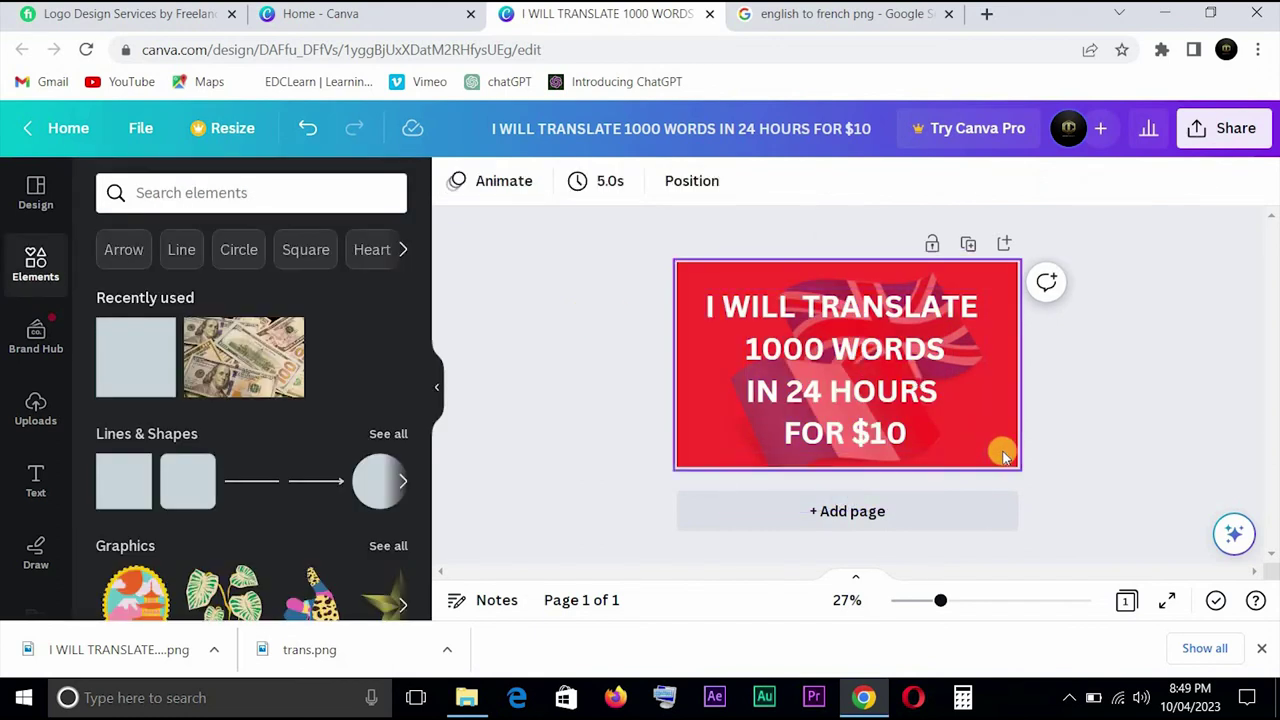
# Step: Lower the flag graphic's transparency to about 16 and clear the selection
pyautogui.click(928, 453)
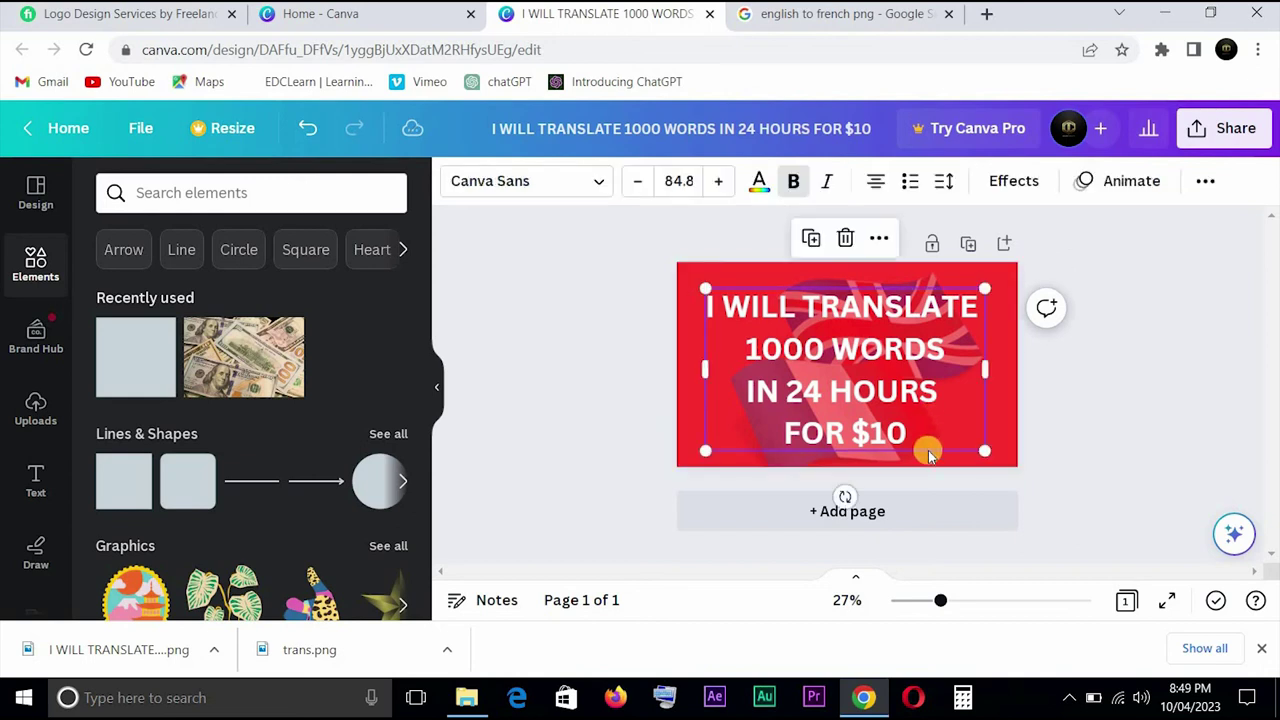
pyautogui.click(928, 457)
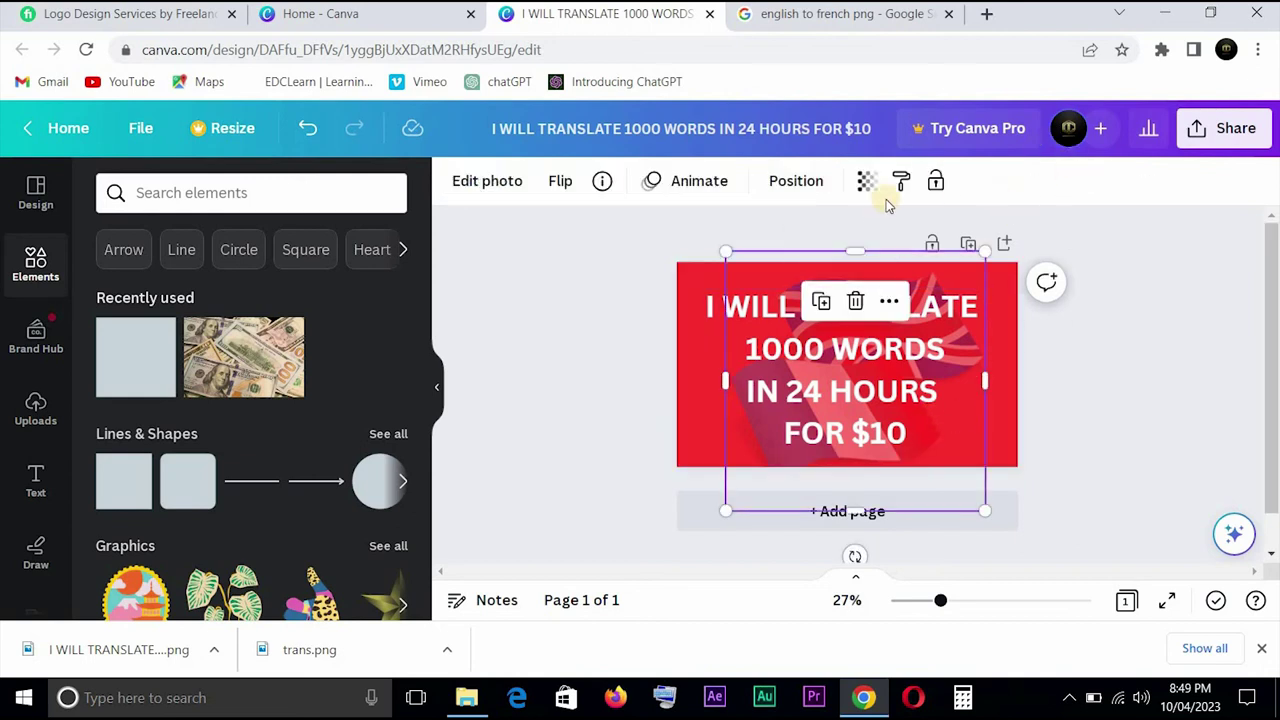
pyautogui.click(866, 181)
pyautogui.moveTo(868, 262); pyautogui.dragTo(710, 266)
pyautogui.press('Escape')
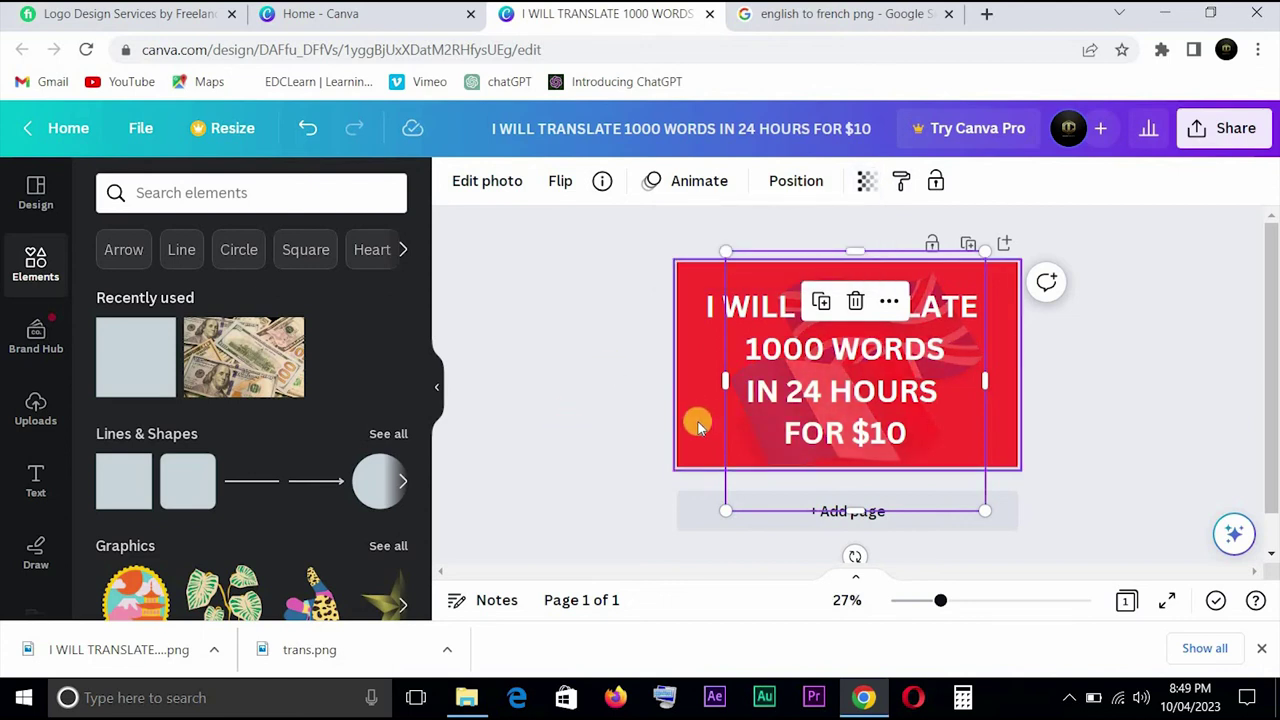
pyautogui.click(698, 427)
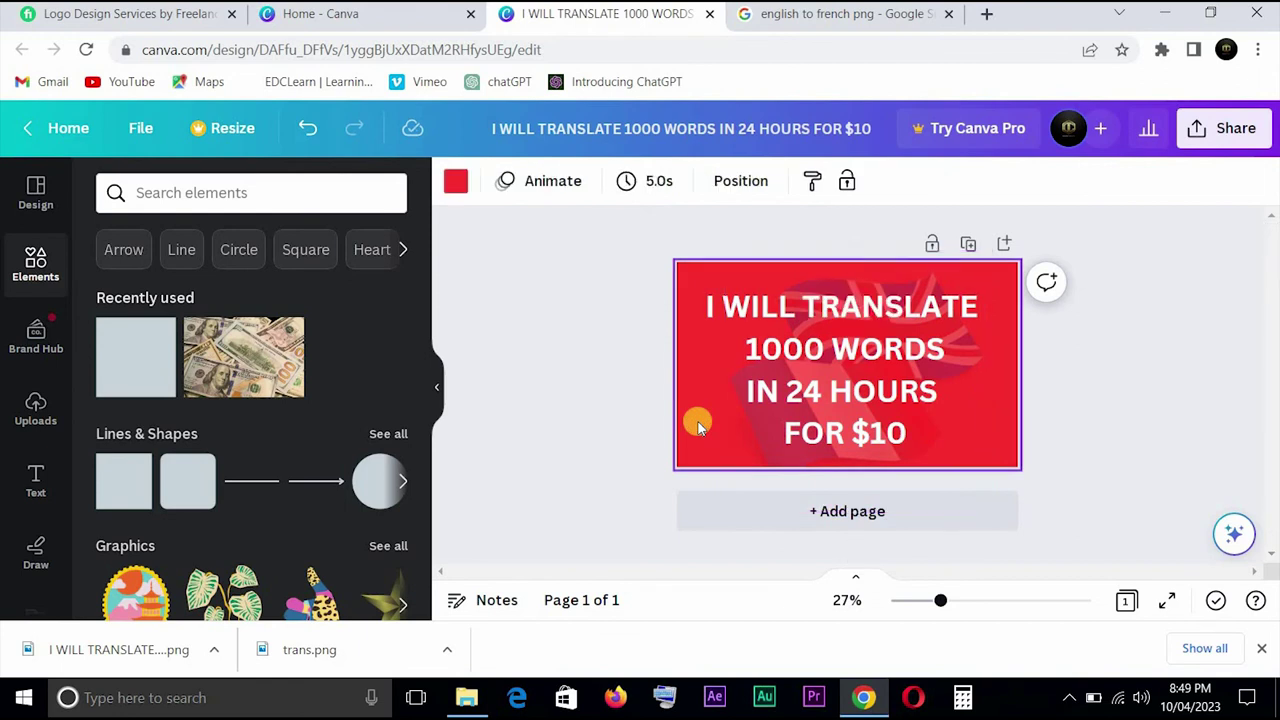
pyautogui.click(601, 440)
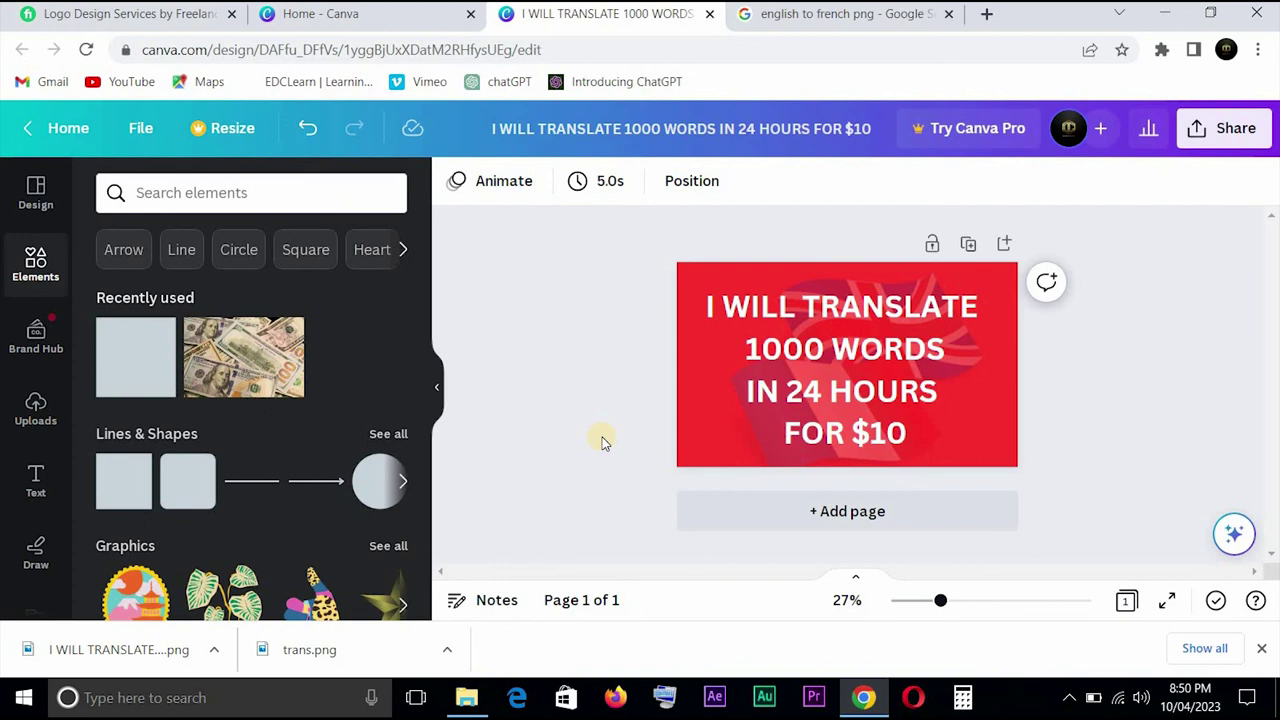
# Step: Preview the Breathe and Ascend text animations on the headline, then choose Shift
pyautogui.click(808, 366)
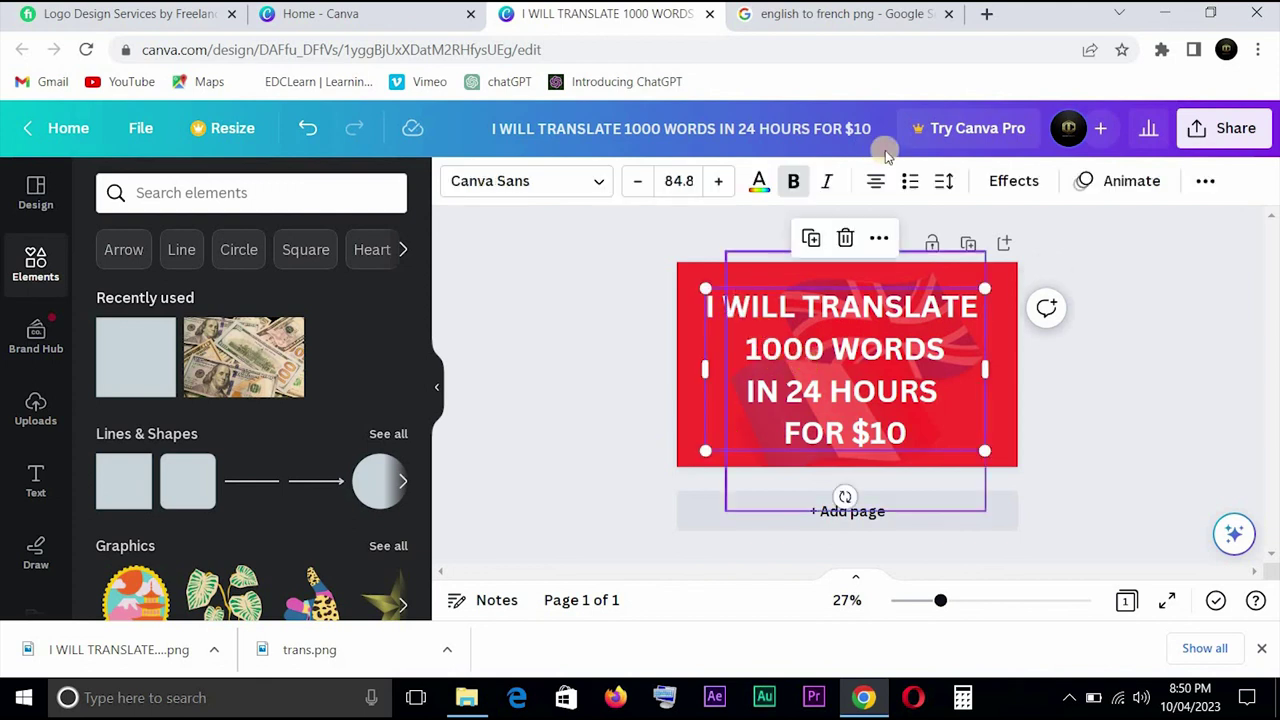
pyautogui.click(1114, 181)
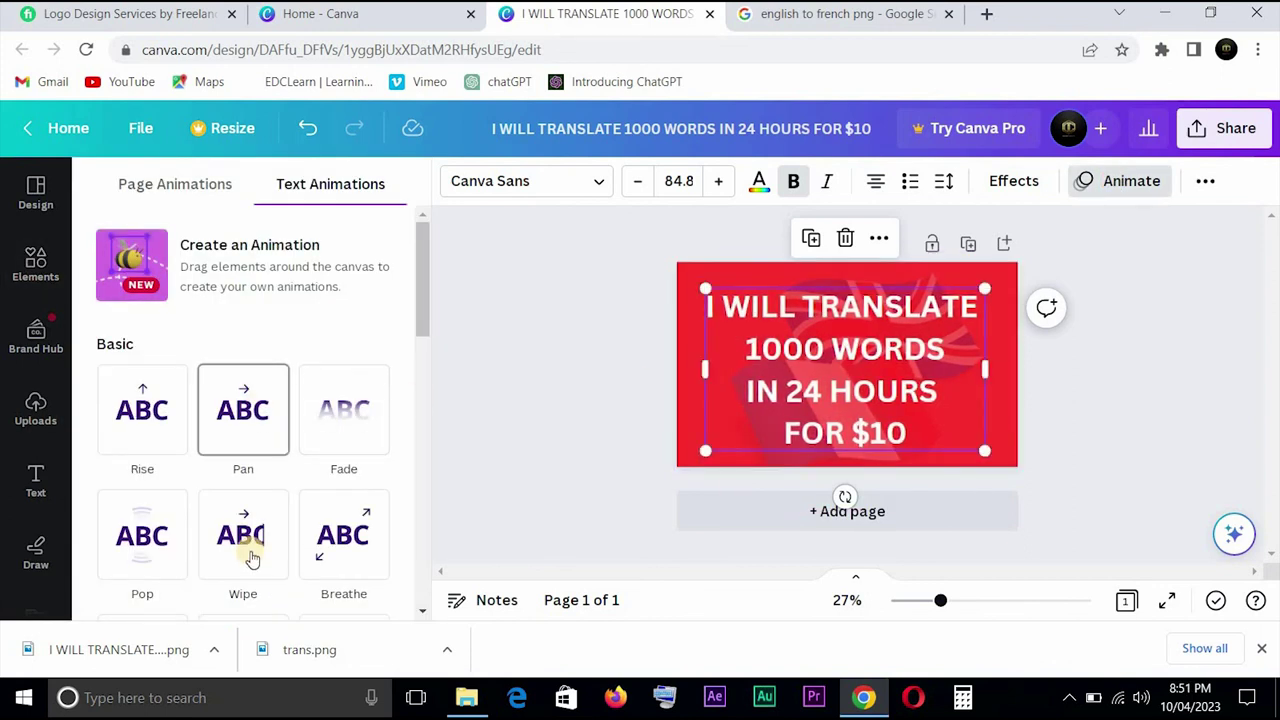
pyautogui.click(322, 545)
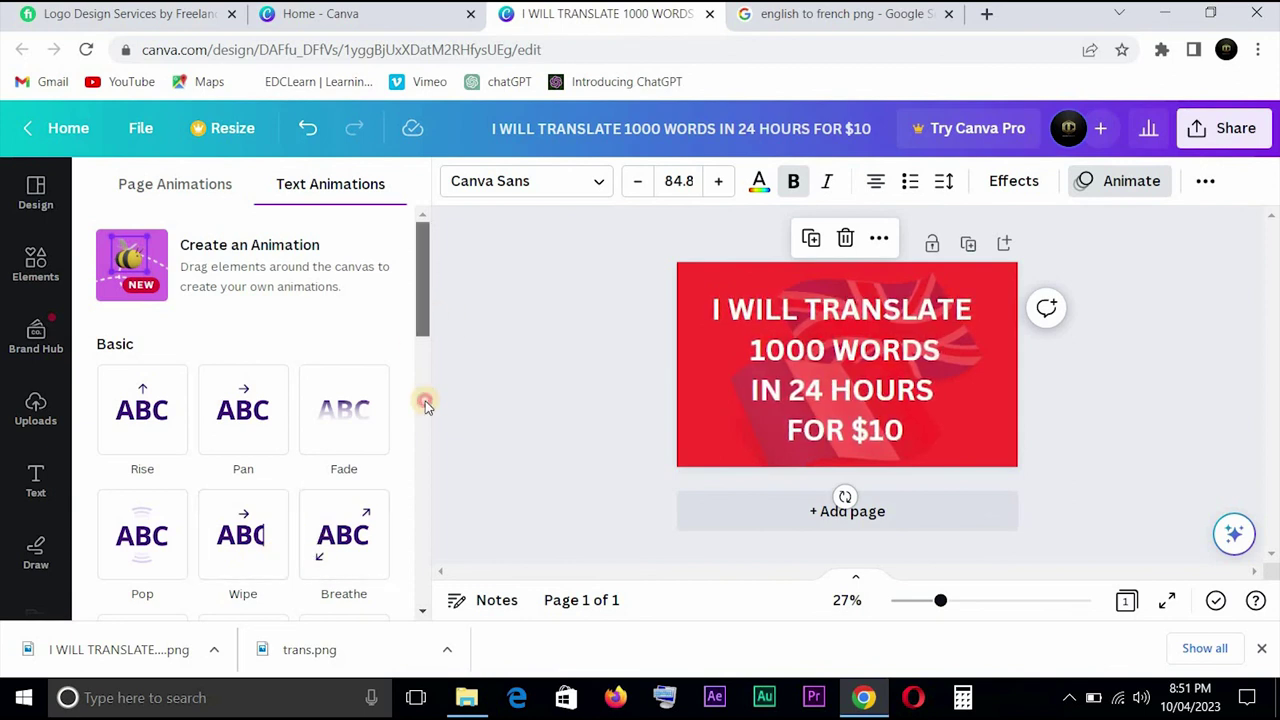
pyautogui.scroll(-3, 424, 400)
pyautogui.click(255, 555)
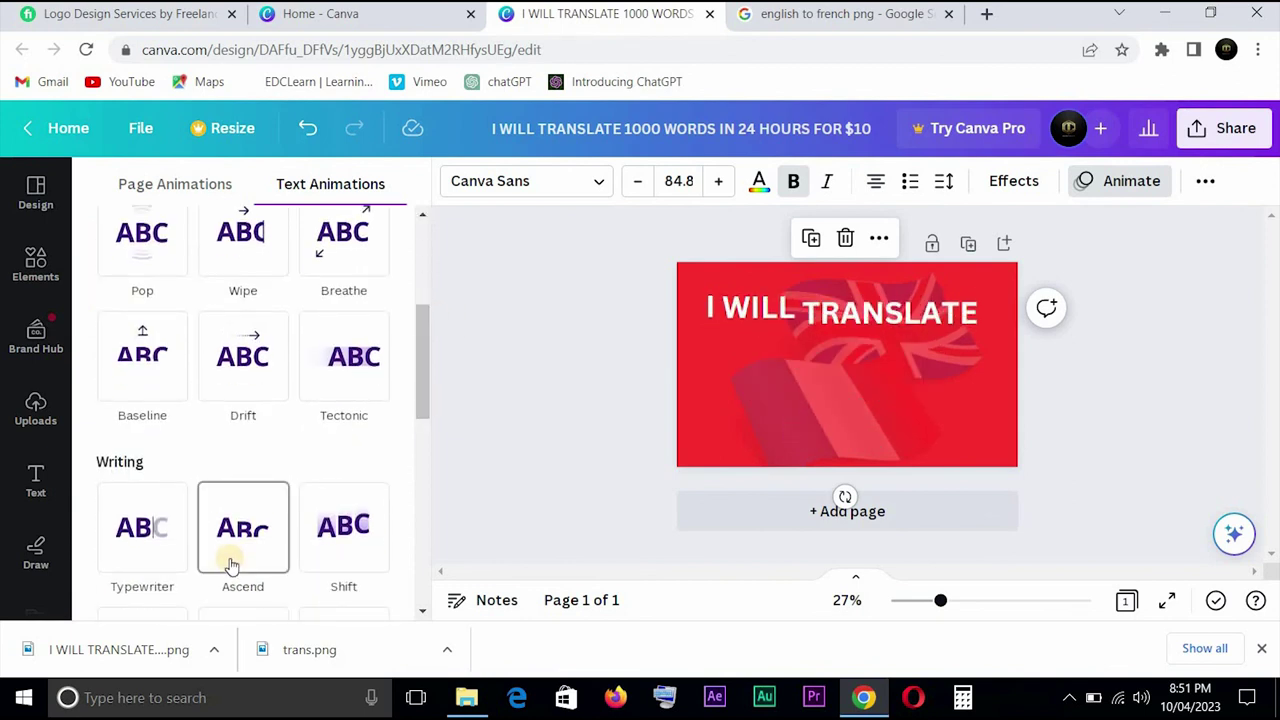
pyautogui.click(333, 532)
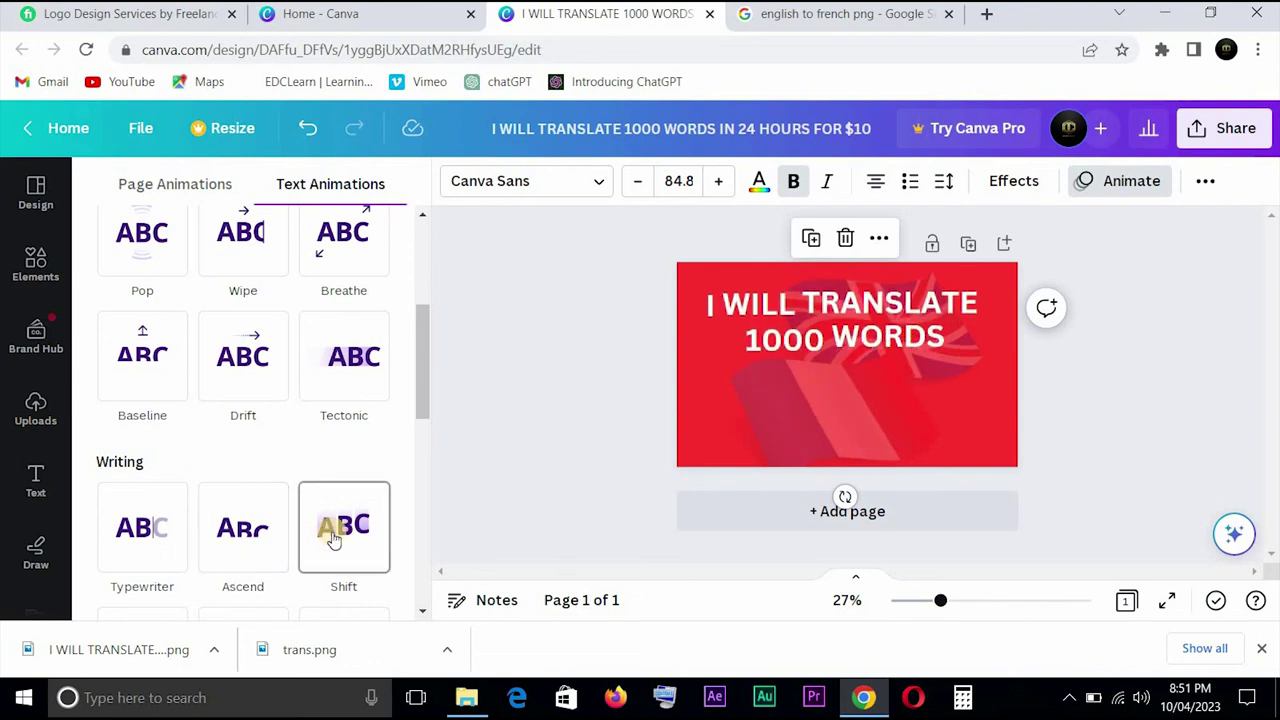
pyautogui.press('Escape')
pyautogui.click(557, 374)
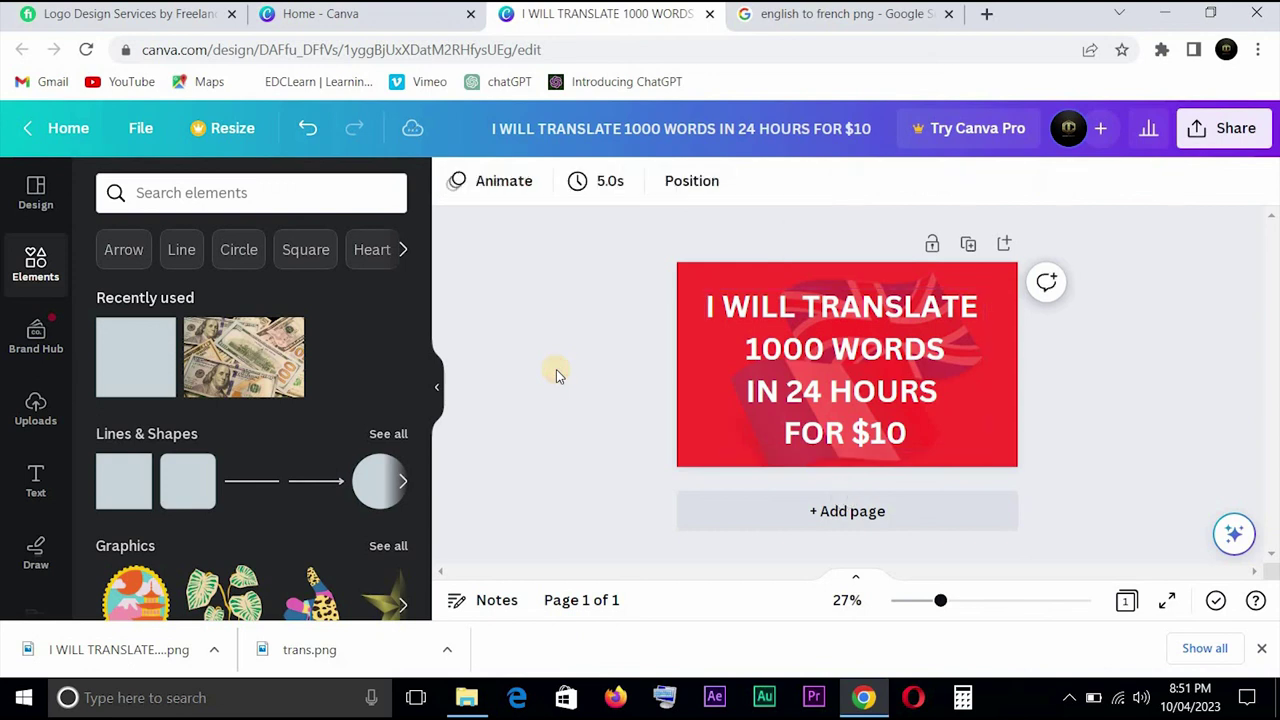